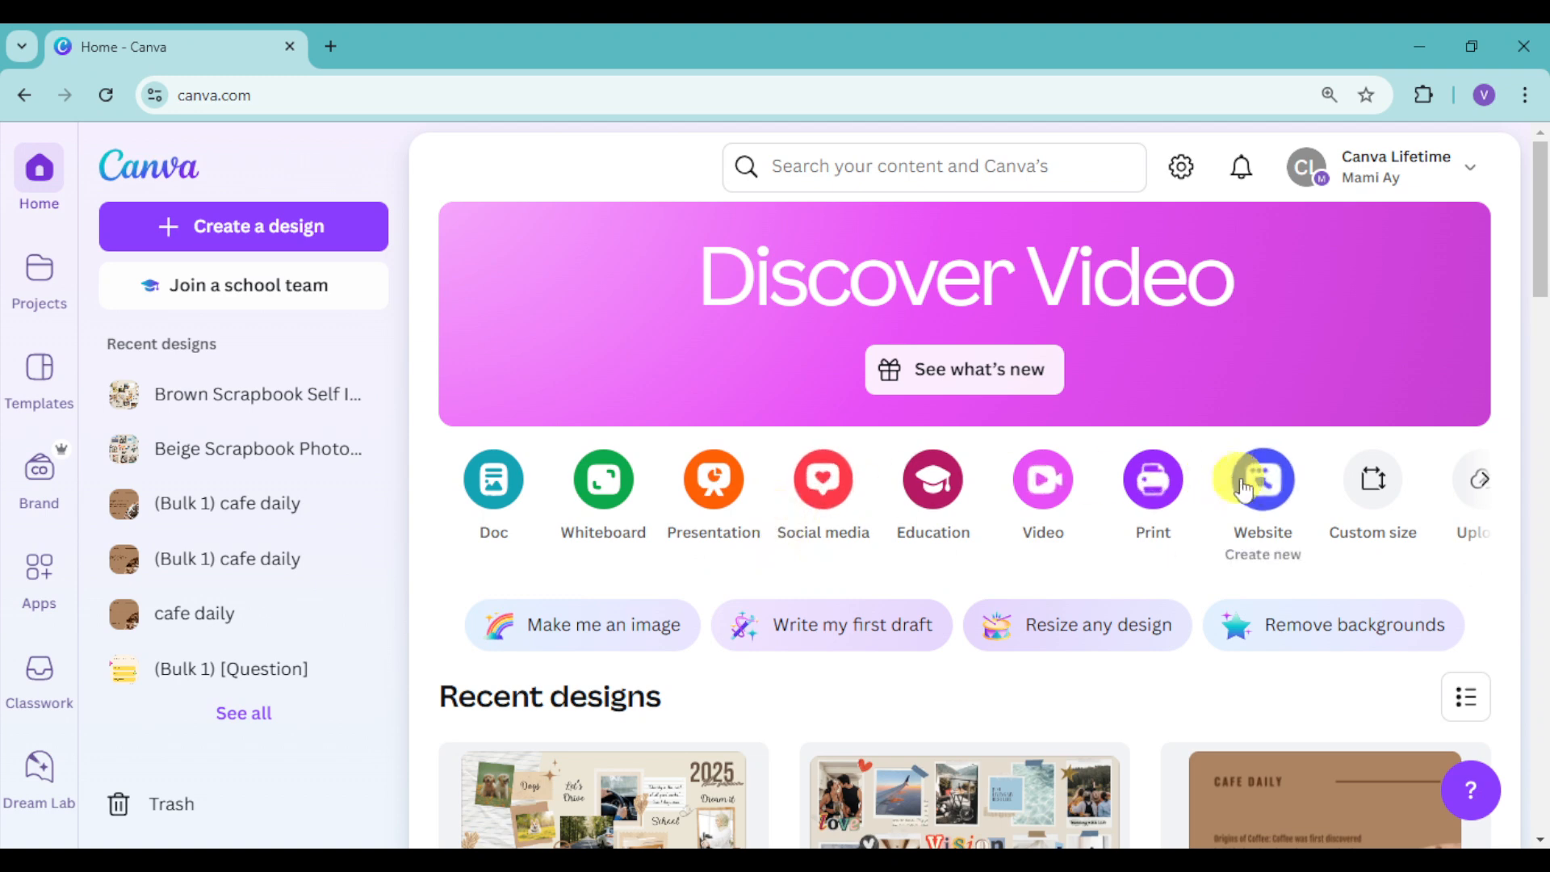
Step: Start a new blank Website design from the Website shortcut on the Canva home page
{"action": "left_click", "coordinate": [1274, 501]}
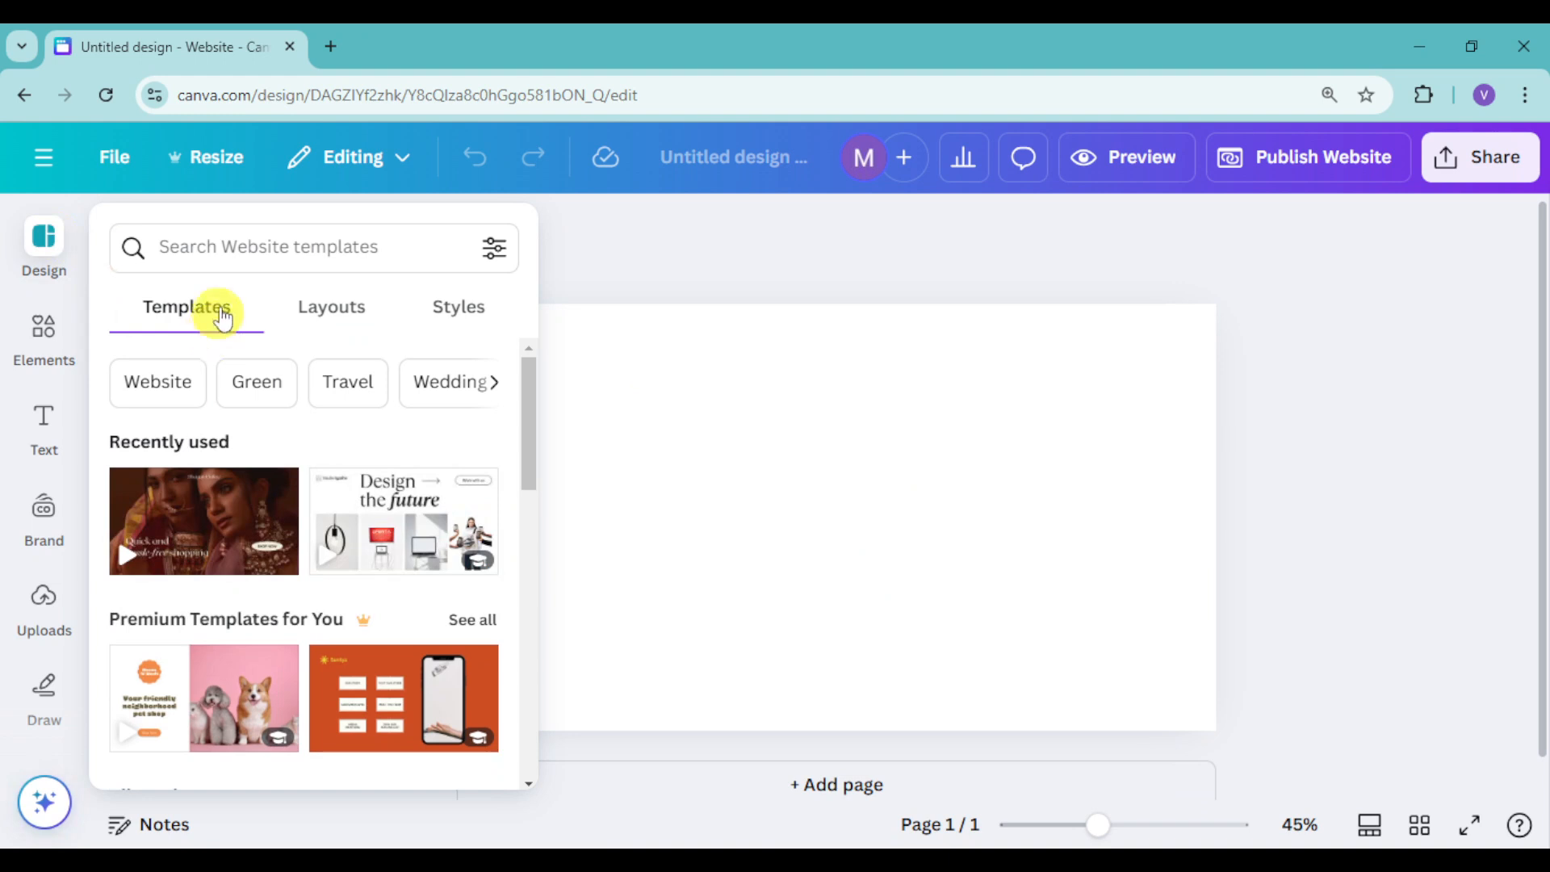
Step: Search website templates for 'portfolio' and open the beige Photography Portfolio template
{"action": "left_click", "coordinate": [315, 241]}
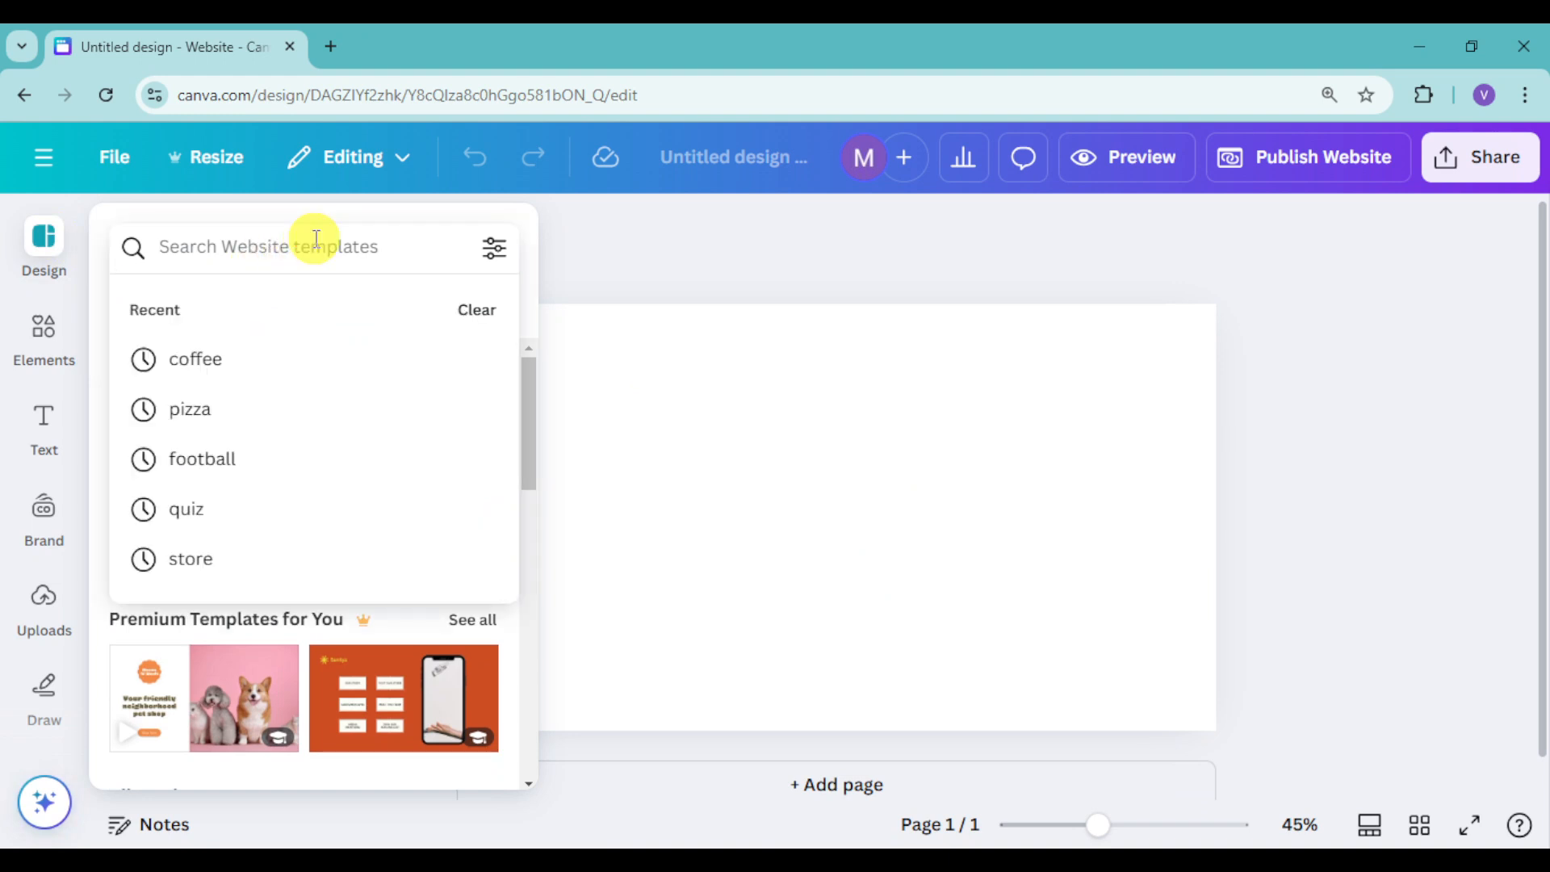
{"action": "type", "text": "port"}
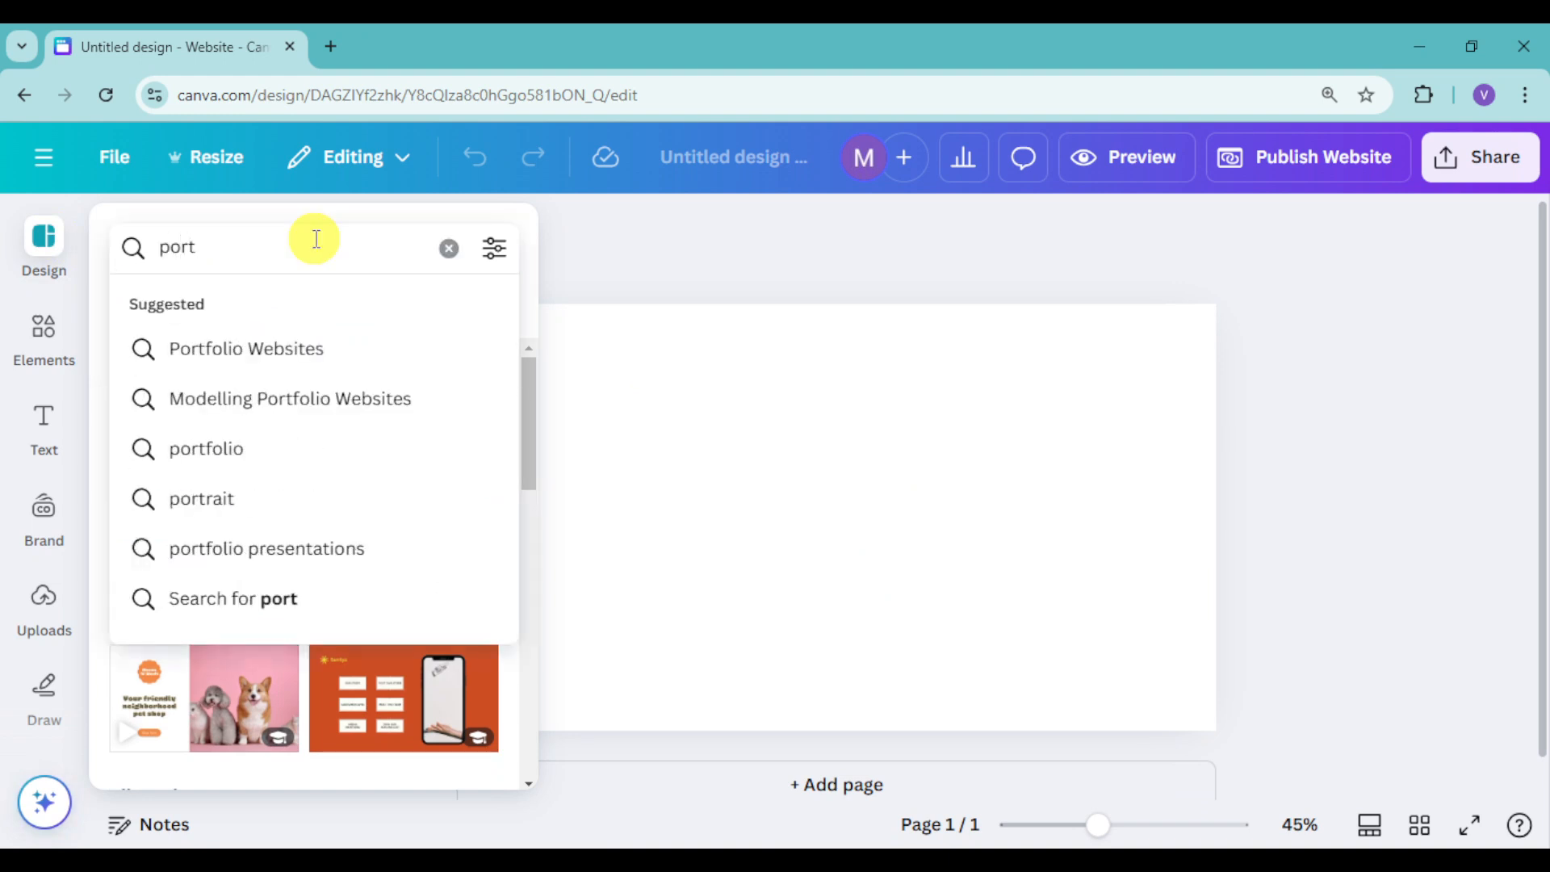
{"action": "left_click", "coordinate": [307, 452]}
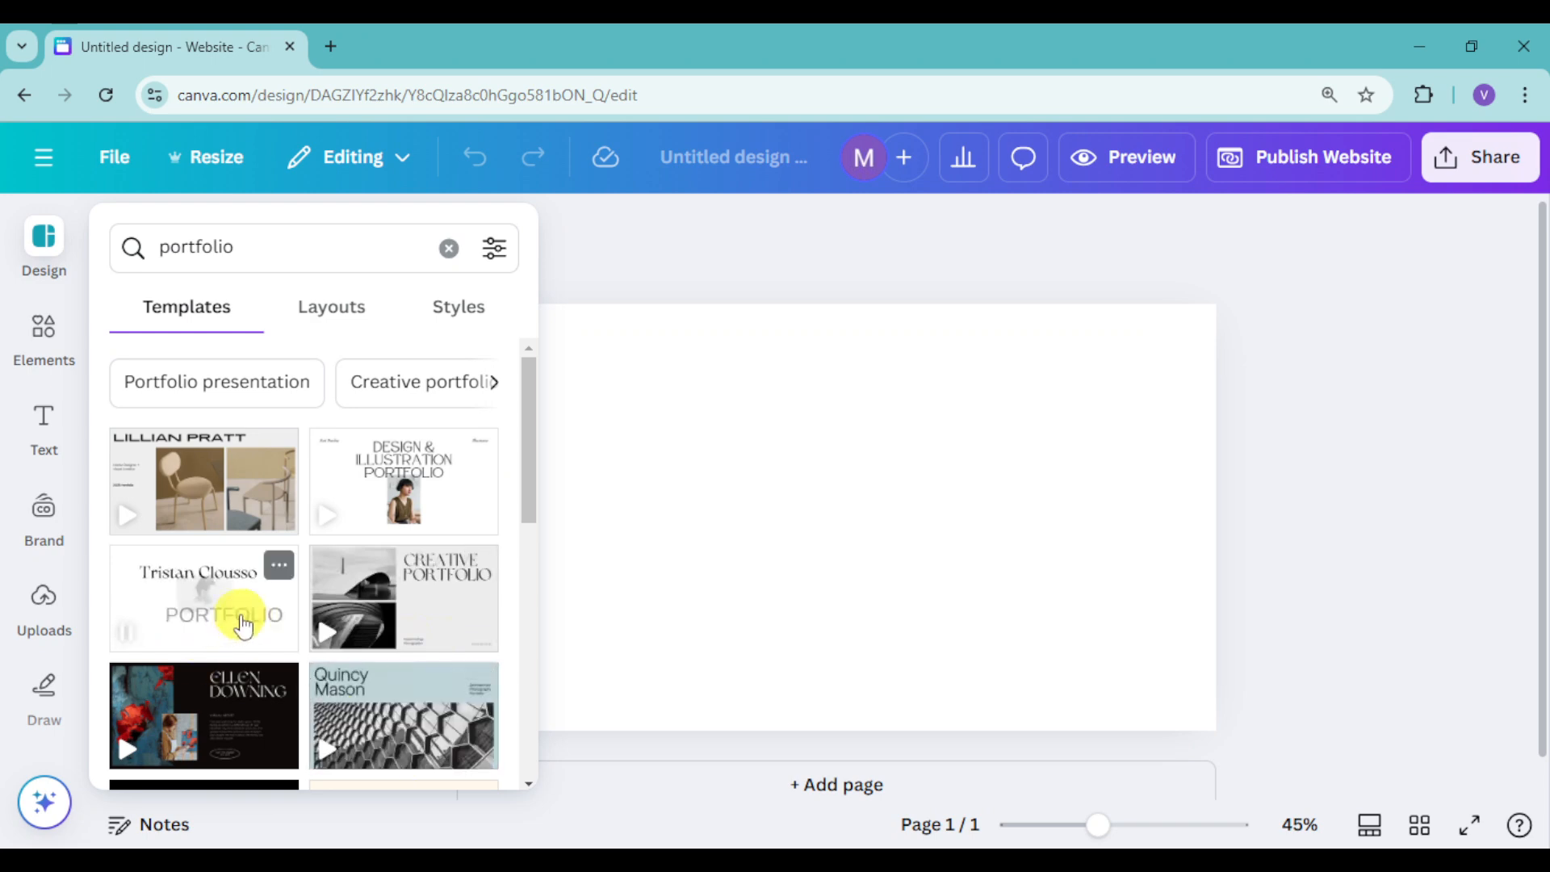
{"action": "scroll", "coordinate": [234, 617], "scroll_direction": "down", "scroll_amount": 3}
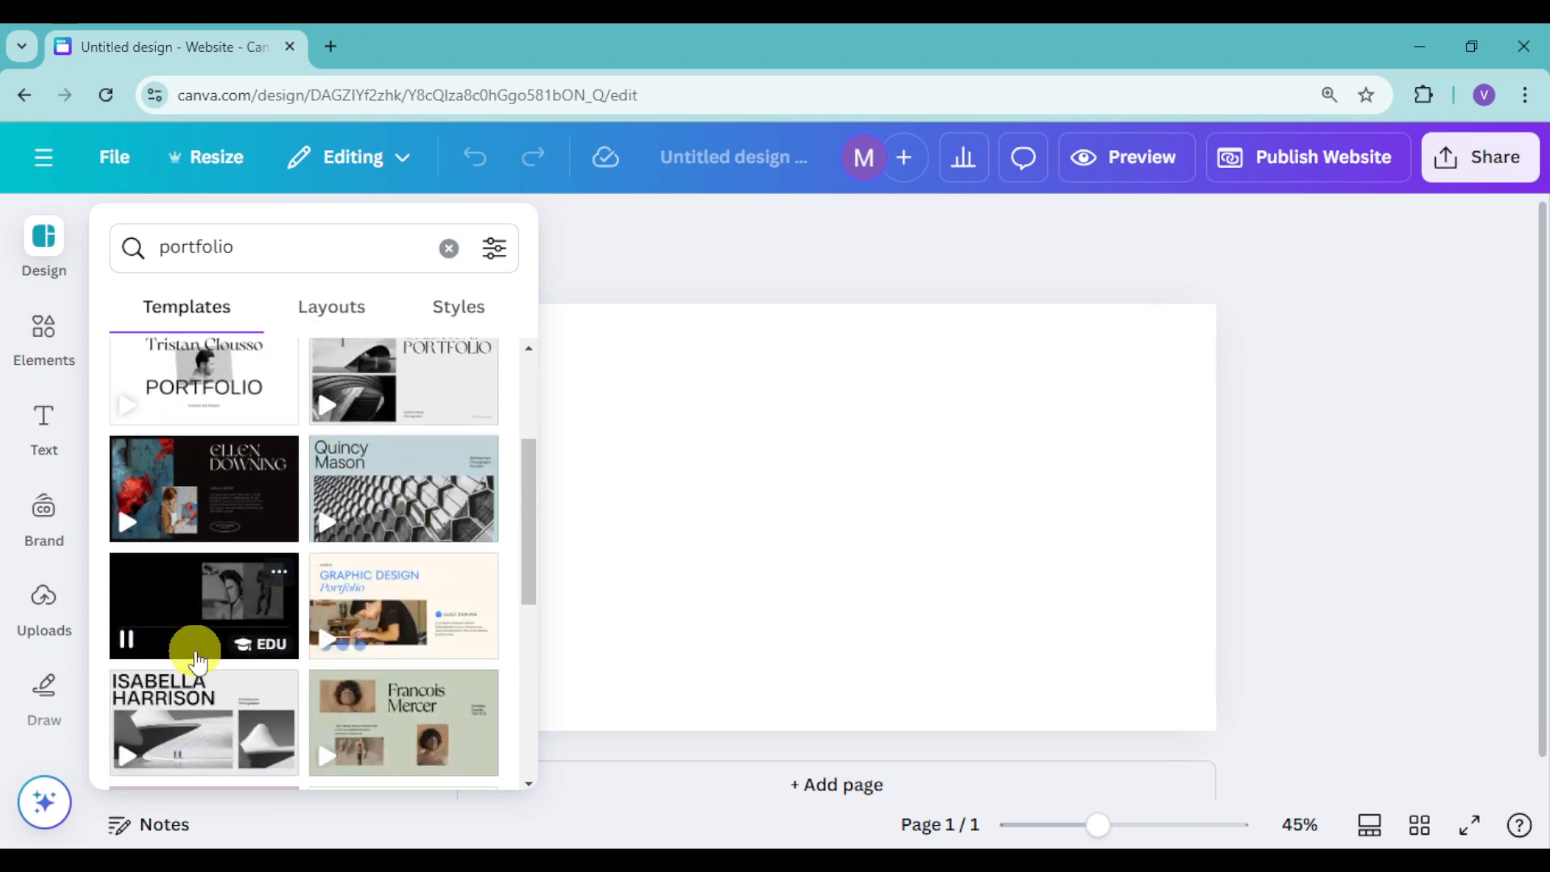
{"action": "scroll", "coordinate": [202, 650], "scroll_direction": "up", "scroll_amount": 3}
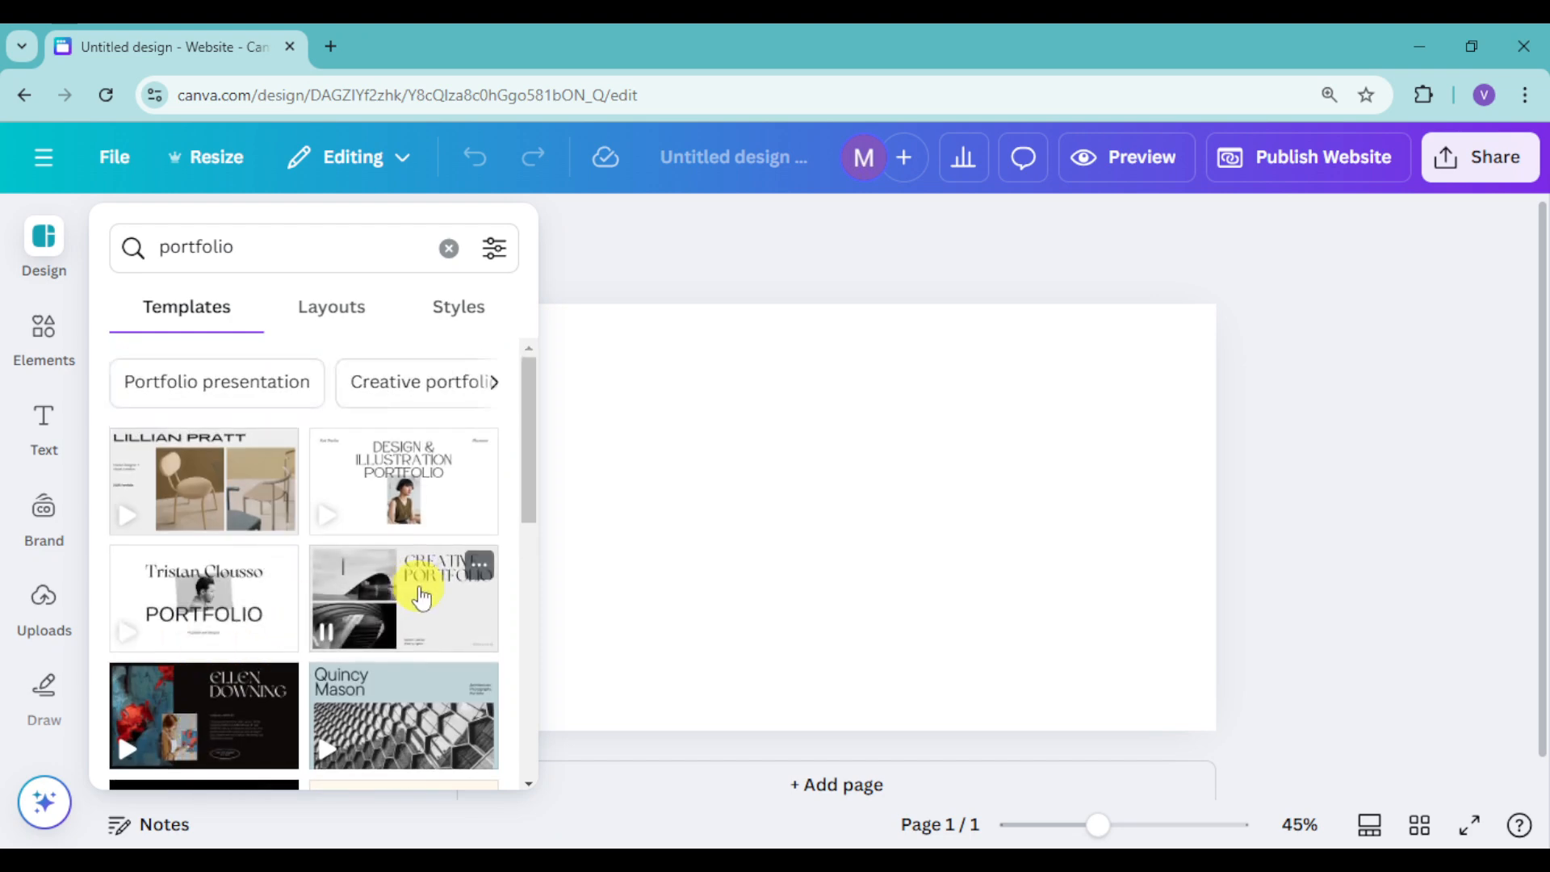
{"action": "scroll", "coordinate": [420, 598], "scroll_direction": "down", "scroll_amount": 8}
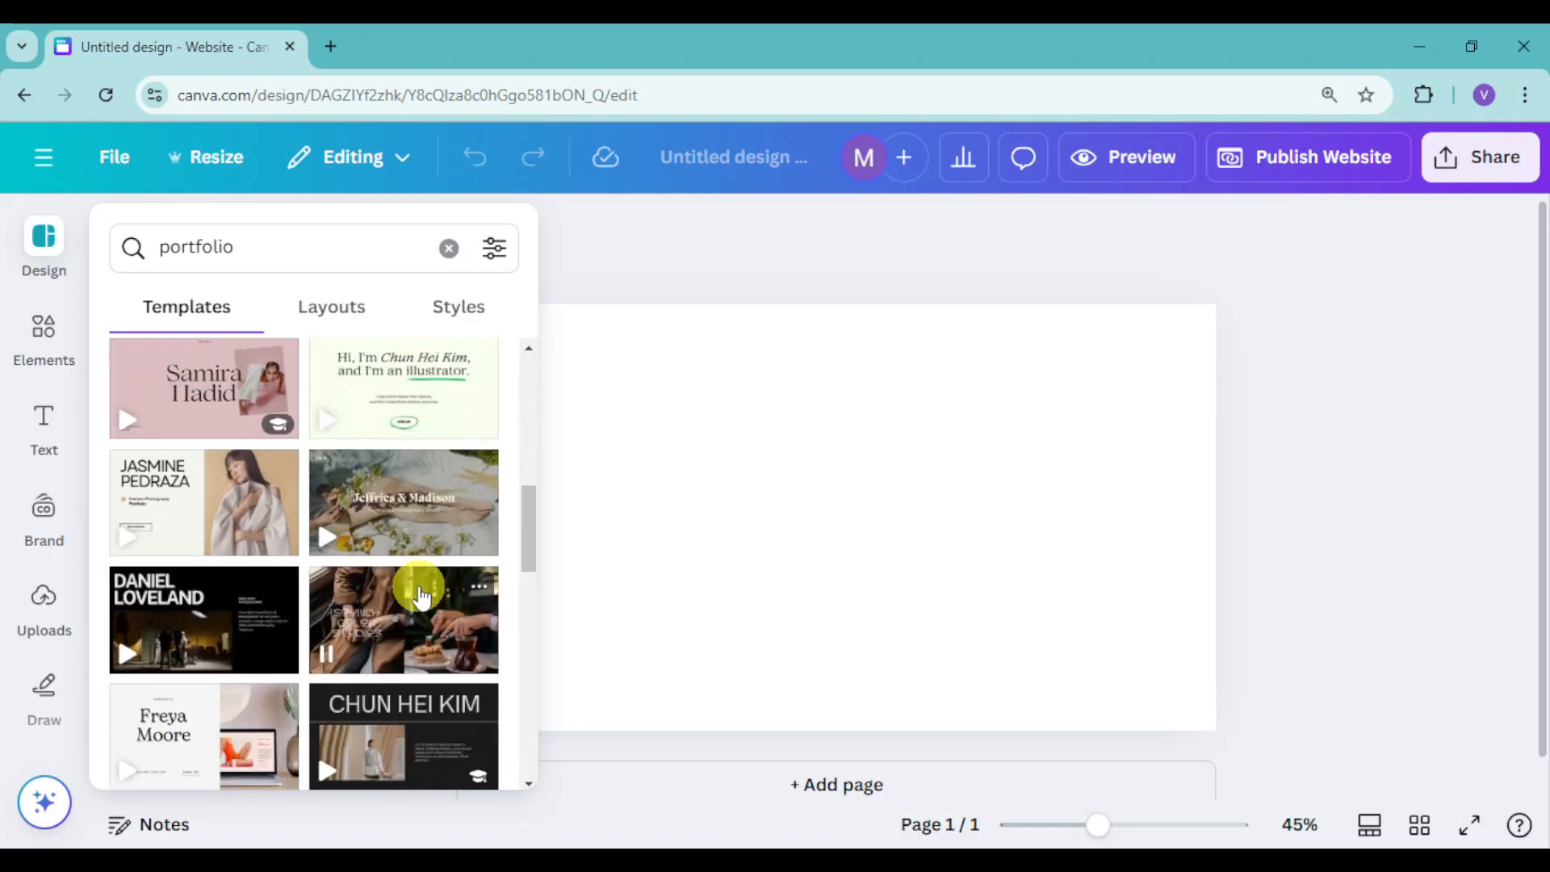
{"action": "scroll", "coordinate": [421, 598], "scroll_direction": "down", "scroll_amount": 4}
{"action": "scroll", "coordinate": [421, 598], "scroll_direction": "up", "scroll_amount": 4}
{"action": "scroll", "coordinate": [420, 597], "scroll_direction": "down", "scroll_amount": 4}
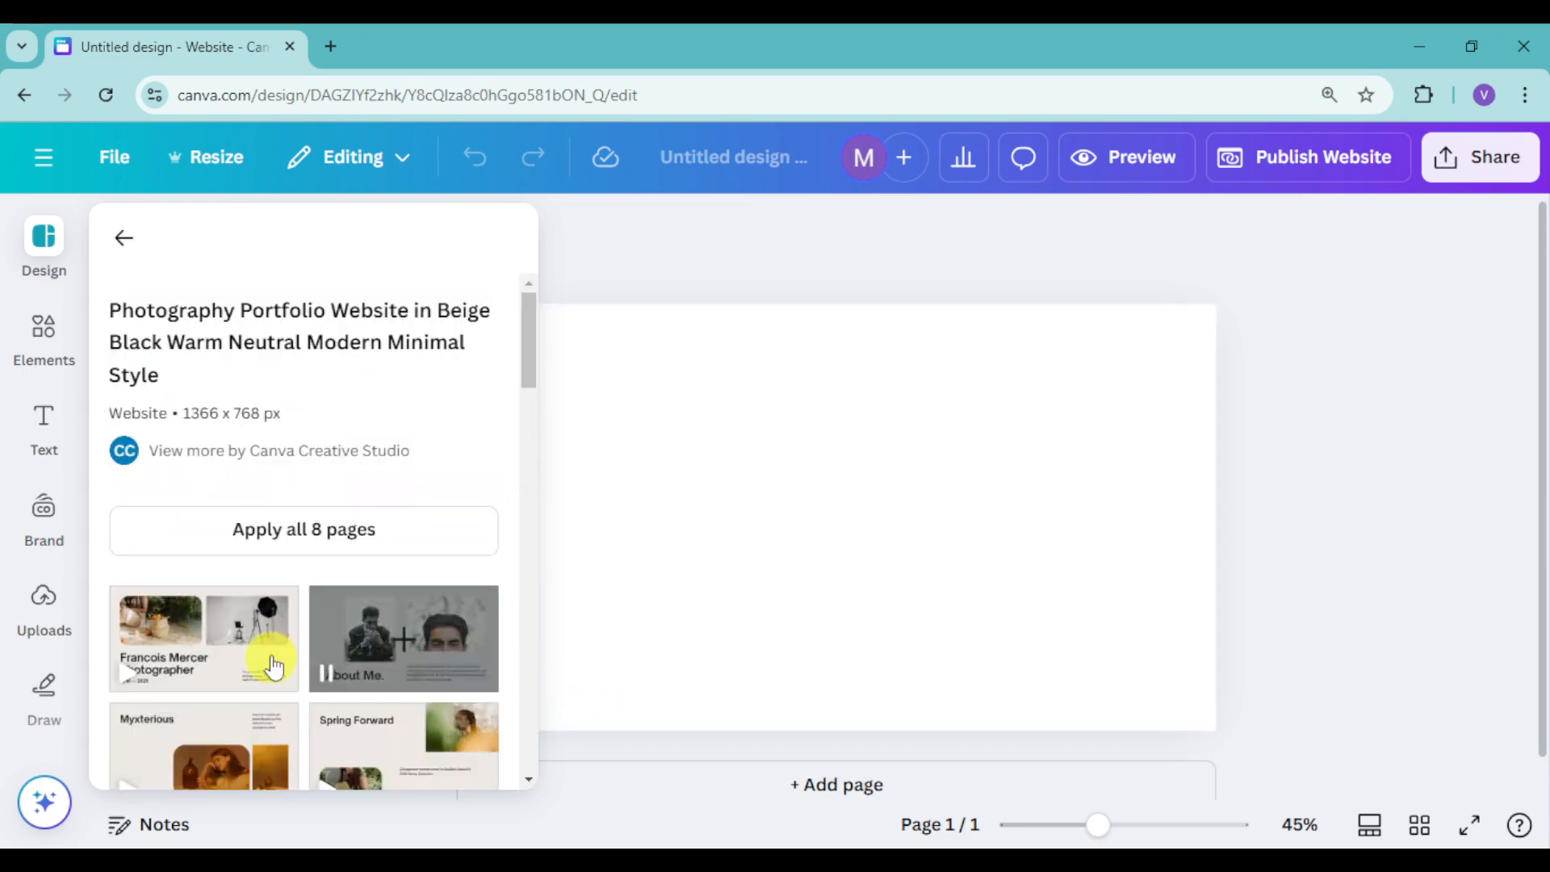
Step: Apply the Photography Portfolio template's style and all 8 pages, replacing the existing pages
{"action": "scroll", "coordinate": [399, 663], "scroll_direction": "down", "scroll_amount": 4}
{"action": "scroll", "coordinate": [412, 654], "scroll_direction": "down", "scroll_amount": 2}
{"action": "scroll", "coordinate": [415, 651], "scroll_direction": "up", "scroll_amount": 5}
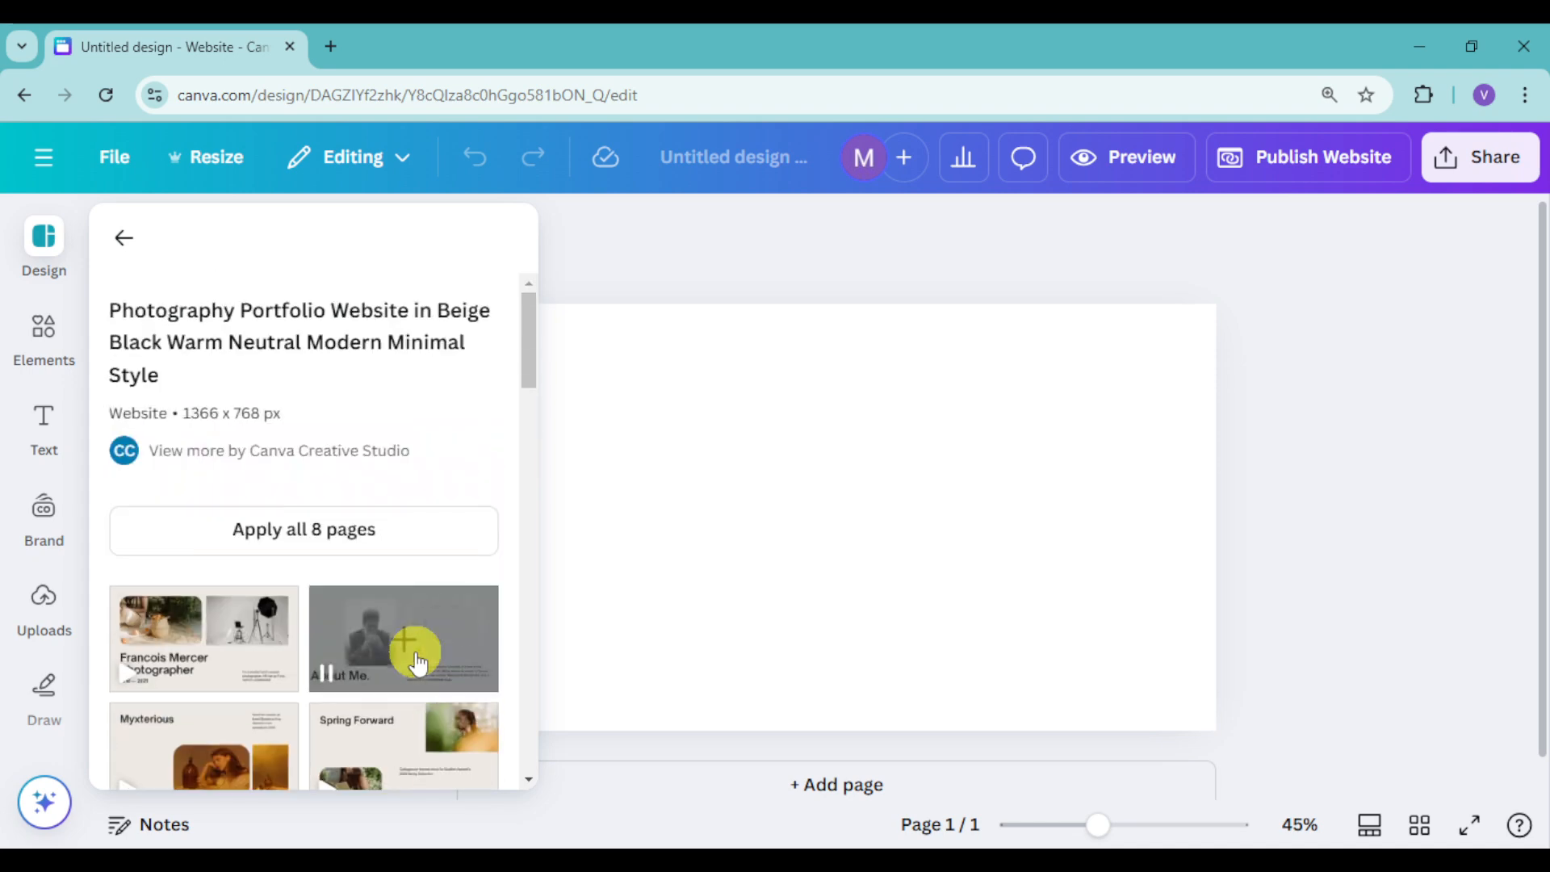
{"action": "scroll", "coordinate": [415, 655], "scroll_direction": "down", "scroll_amount": 6}
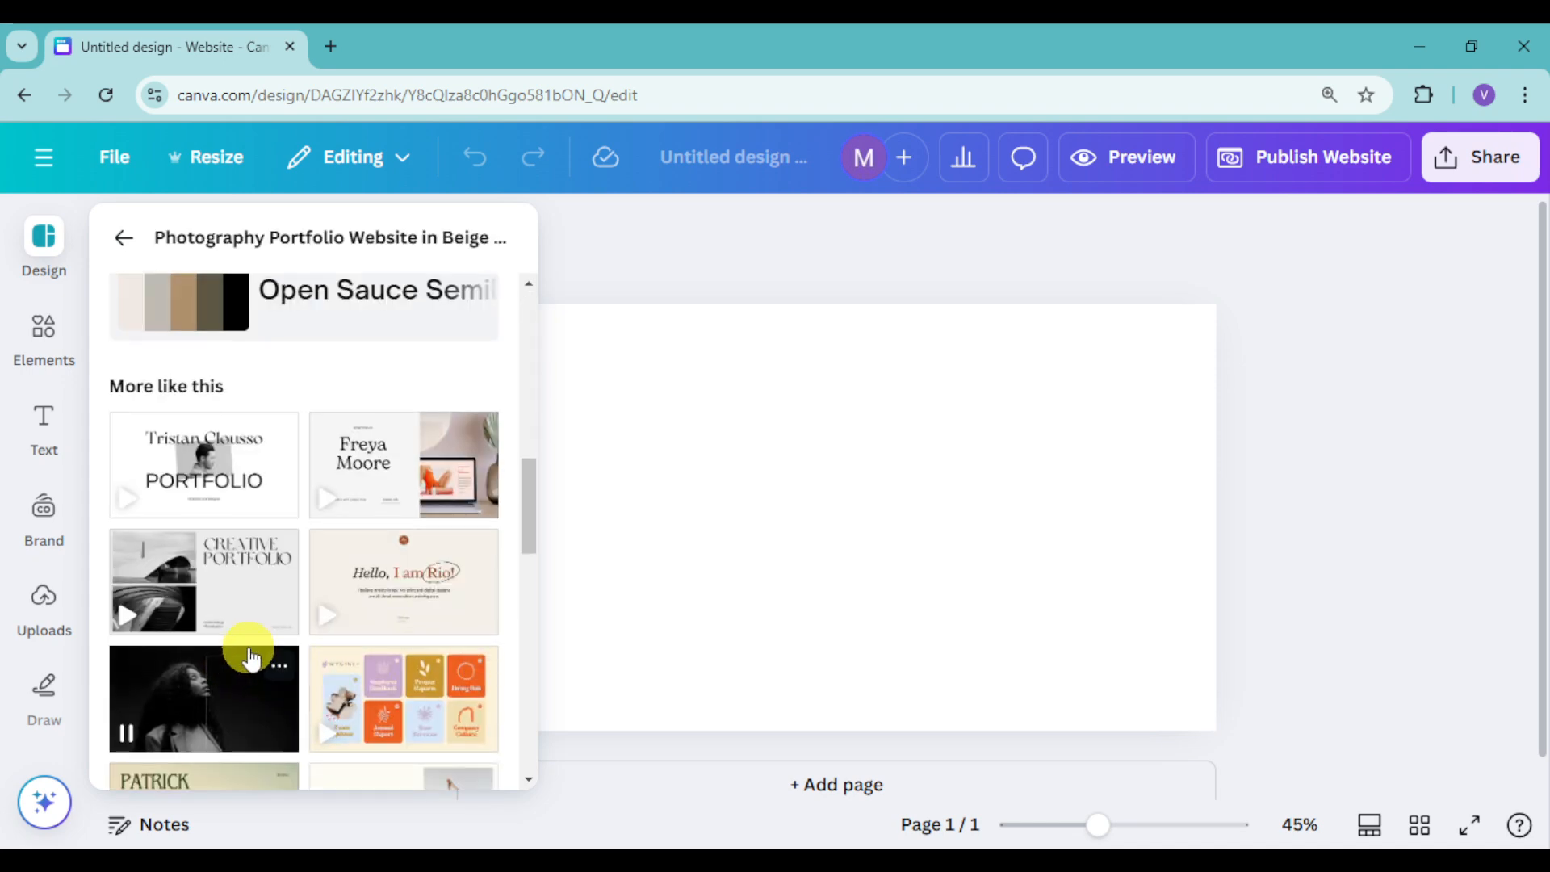
{"action": "scroll", "coordinate": [249, 651], "scroll_direction": "up", "scroll_amount": 3}
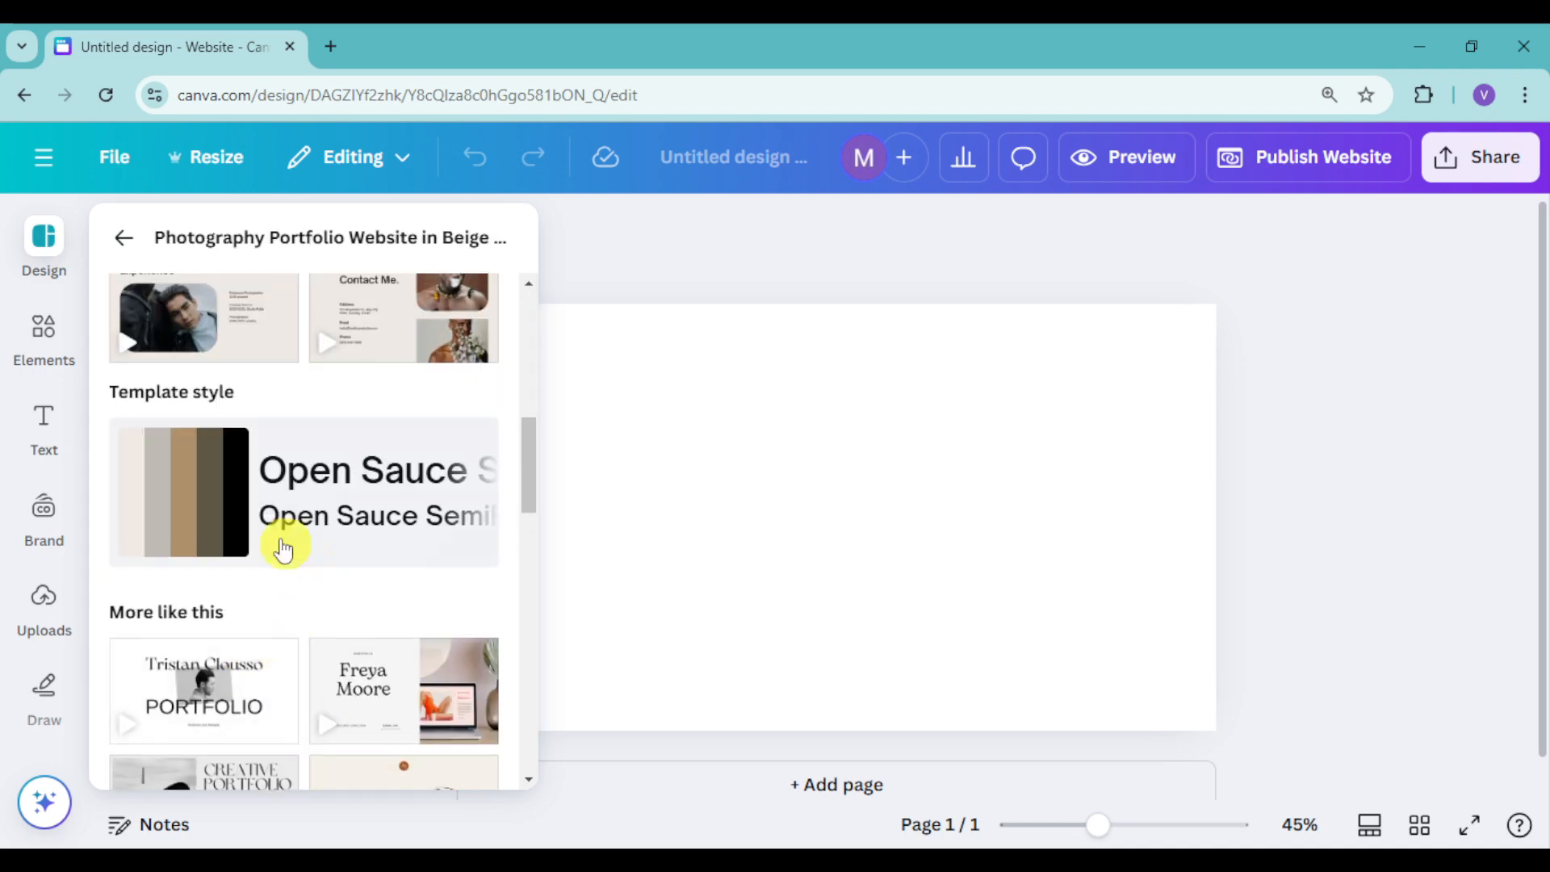
{"action": "left_click", "coordinate": [231, 507]}
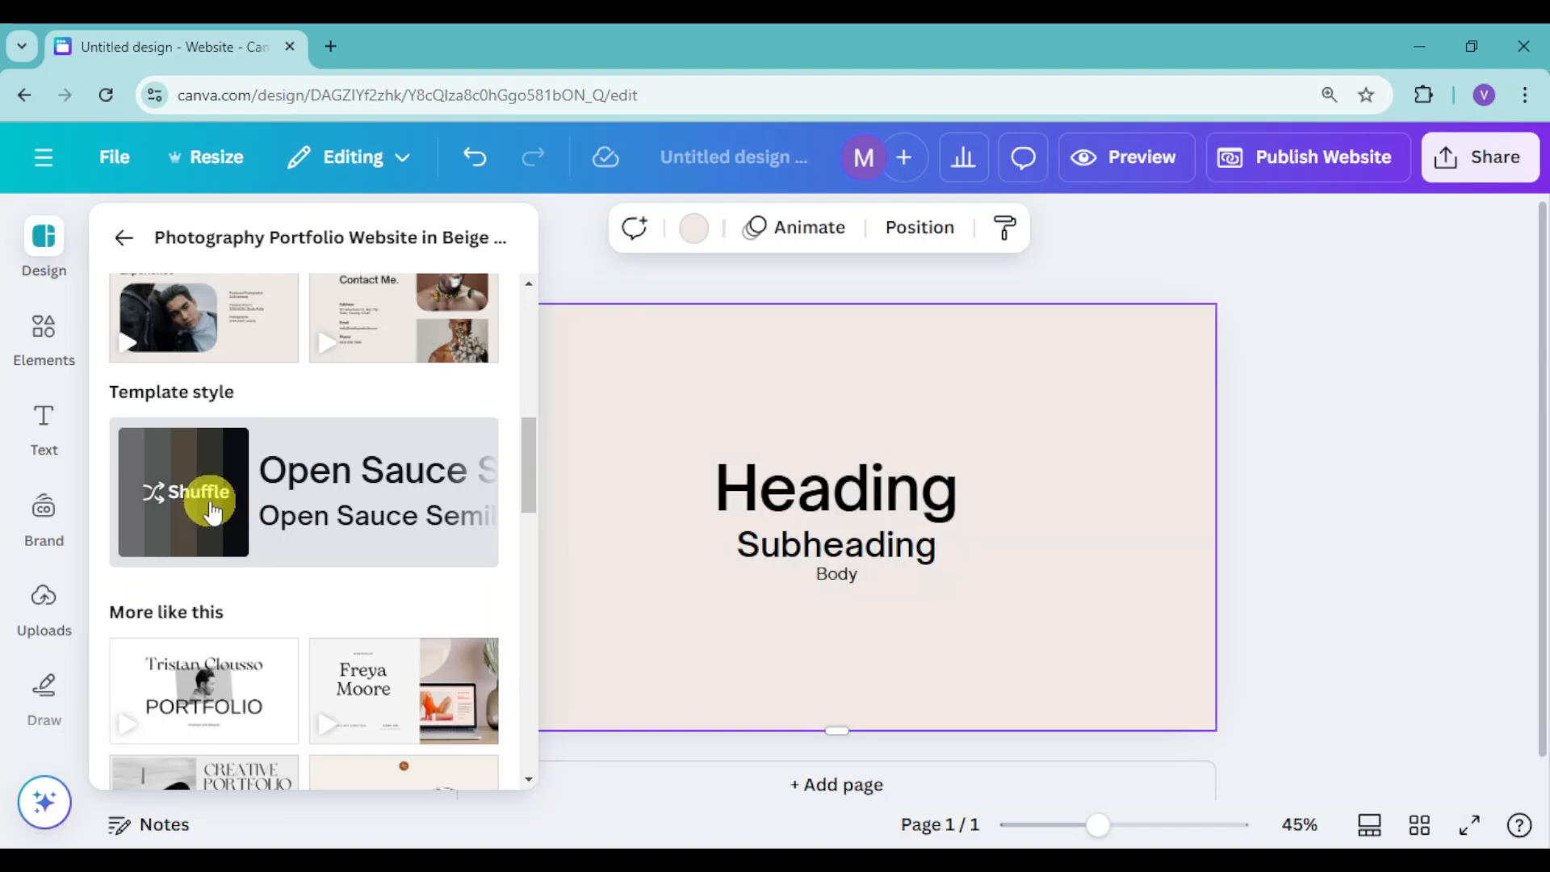
{"action": "scroll", "coordinate": [430, 481], "scroll_direction": "up", "scroll_amount": 5}
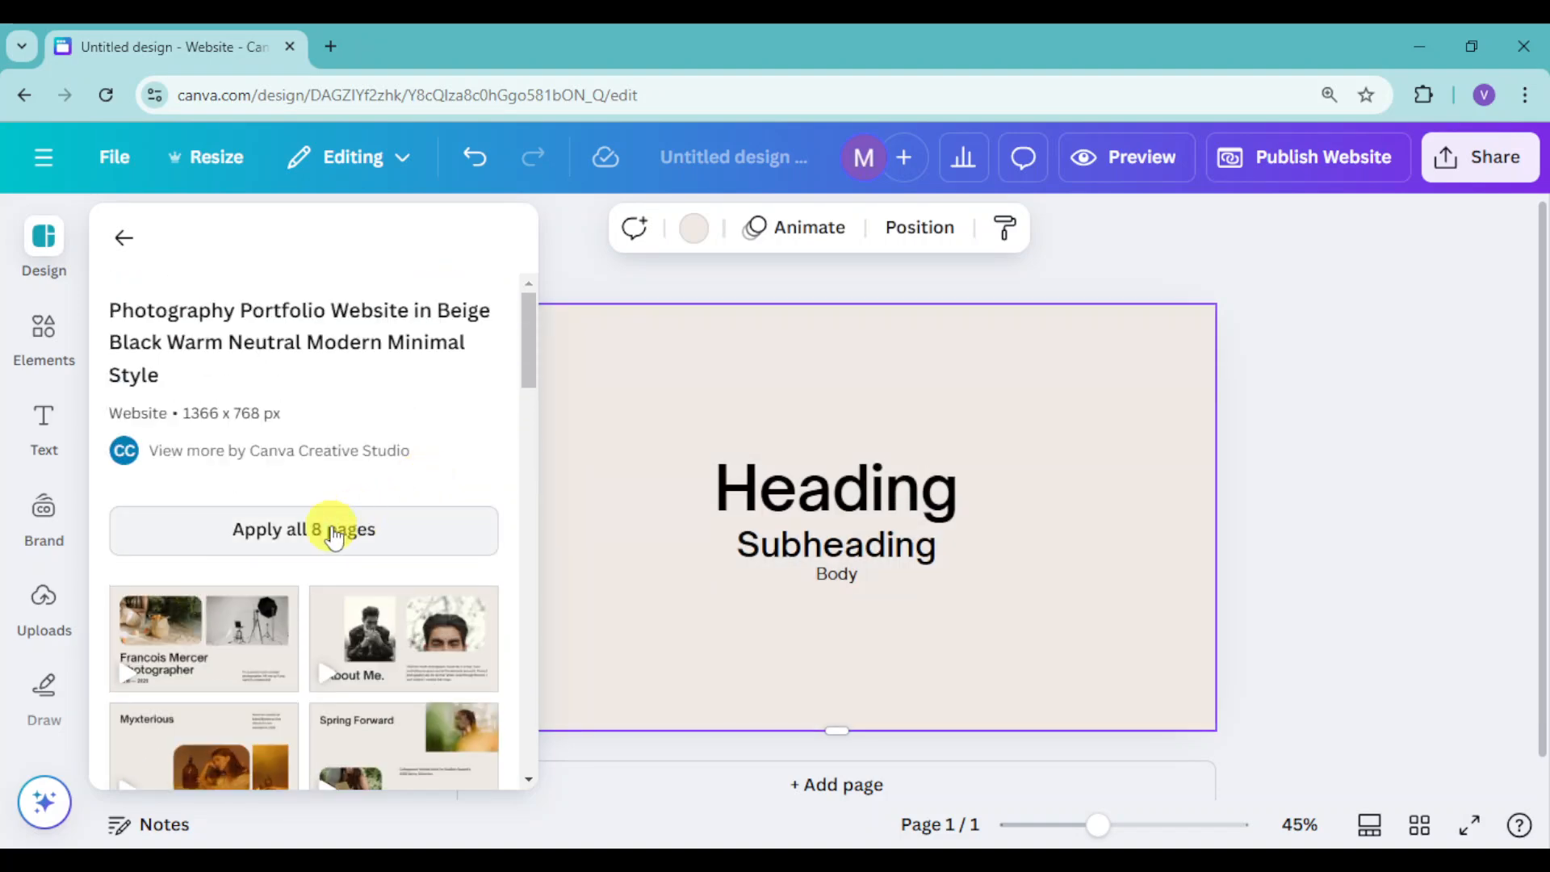
{"action": "left_click", "coordinate": [334, 531]}
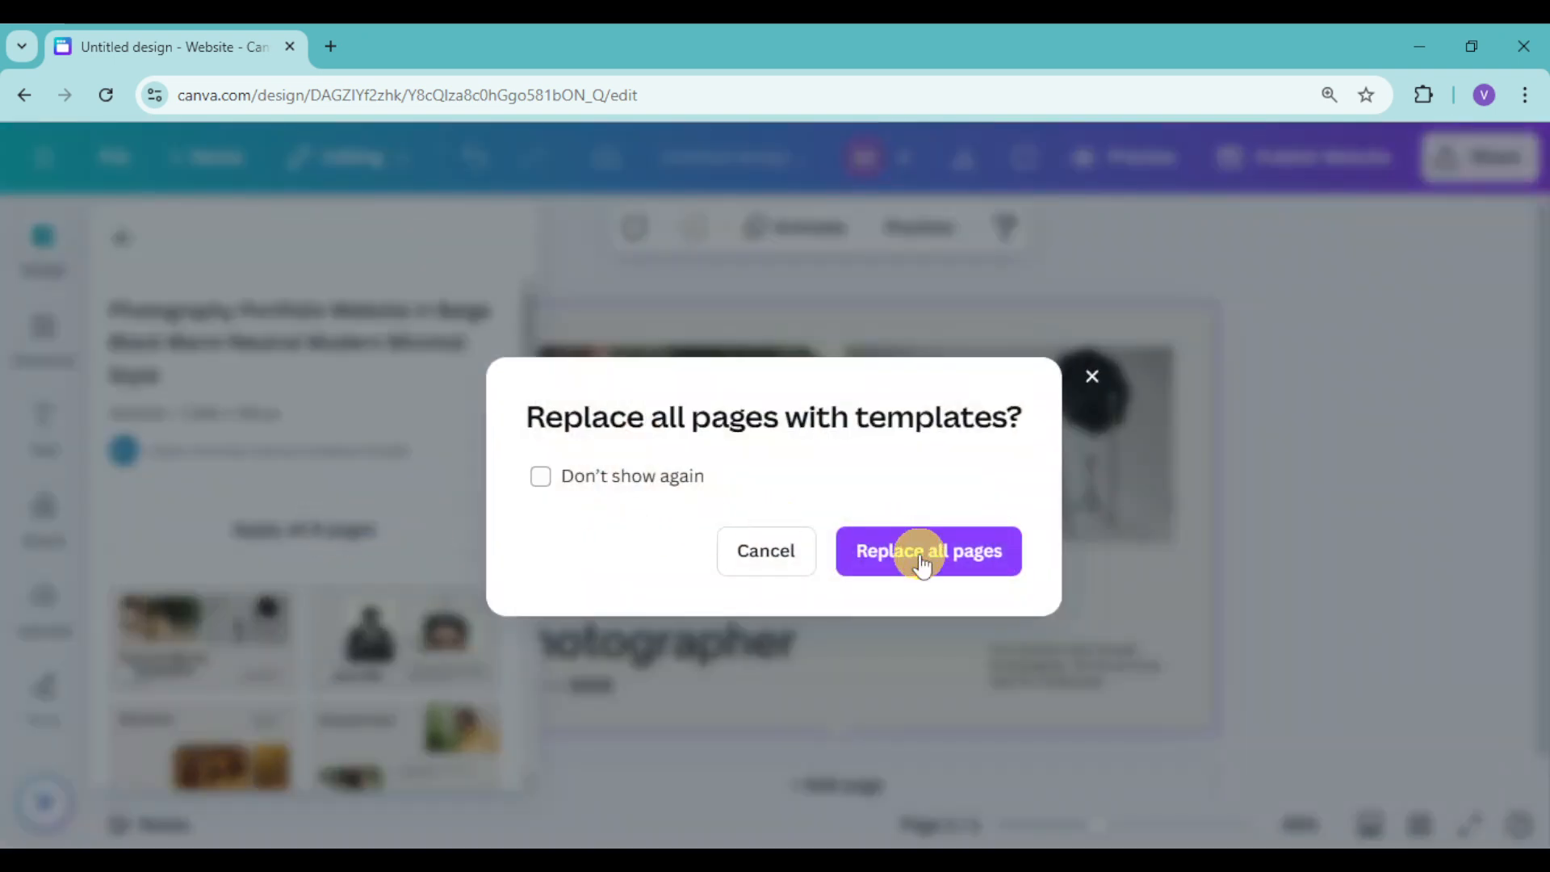
{"action": "left_click", "coordinate": [914, 547]}
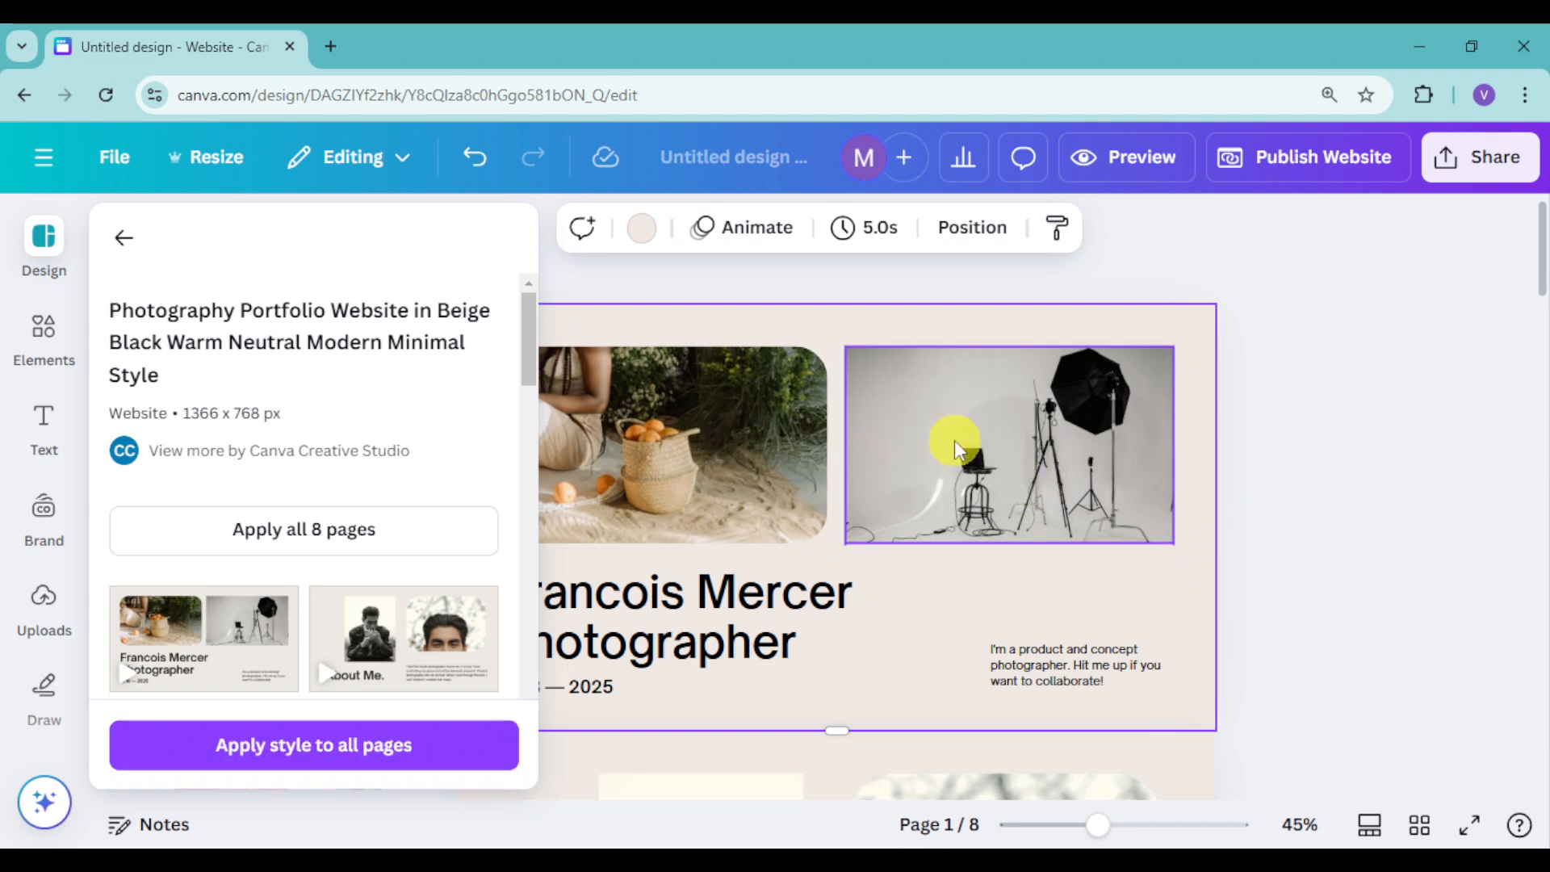
Step: Close the template panel and scroll through all eight pages, returning to page 1
{"action": "left_click", "coordinate": [1447, 440]}
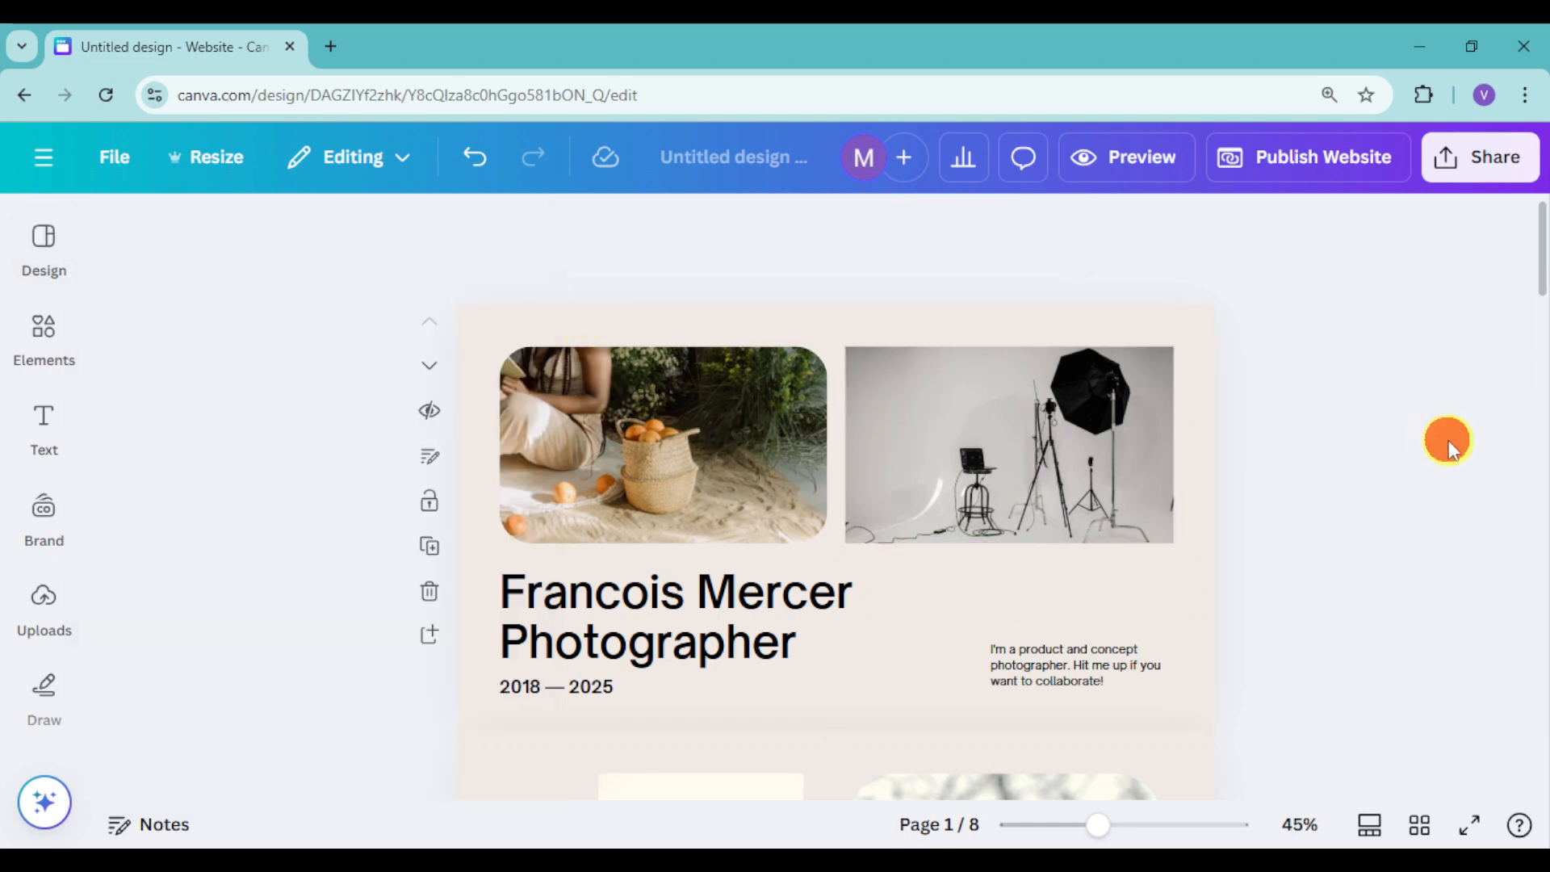
{"action": "scroll", "coordinate": [1139, 537], "scroll_direction": "down", "scroll_amount": 10}
{"action": "scroll", "coordinate": [1130, 543], "scroll_direction": "down", "scroll_amount": 15}
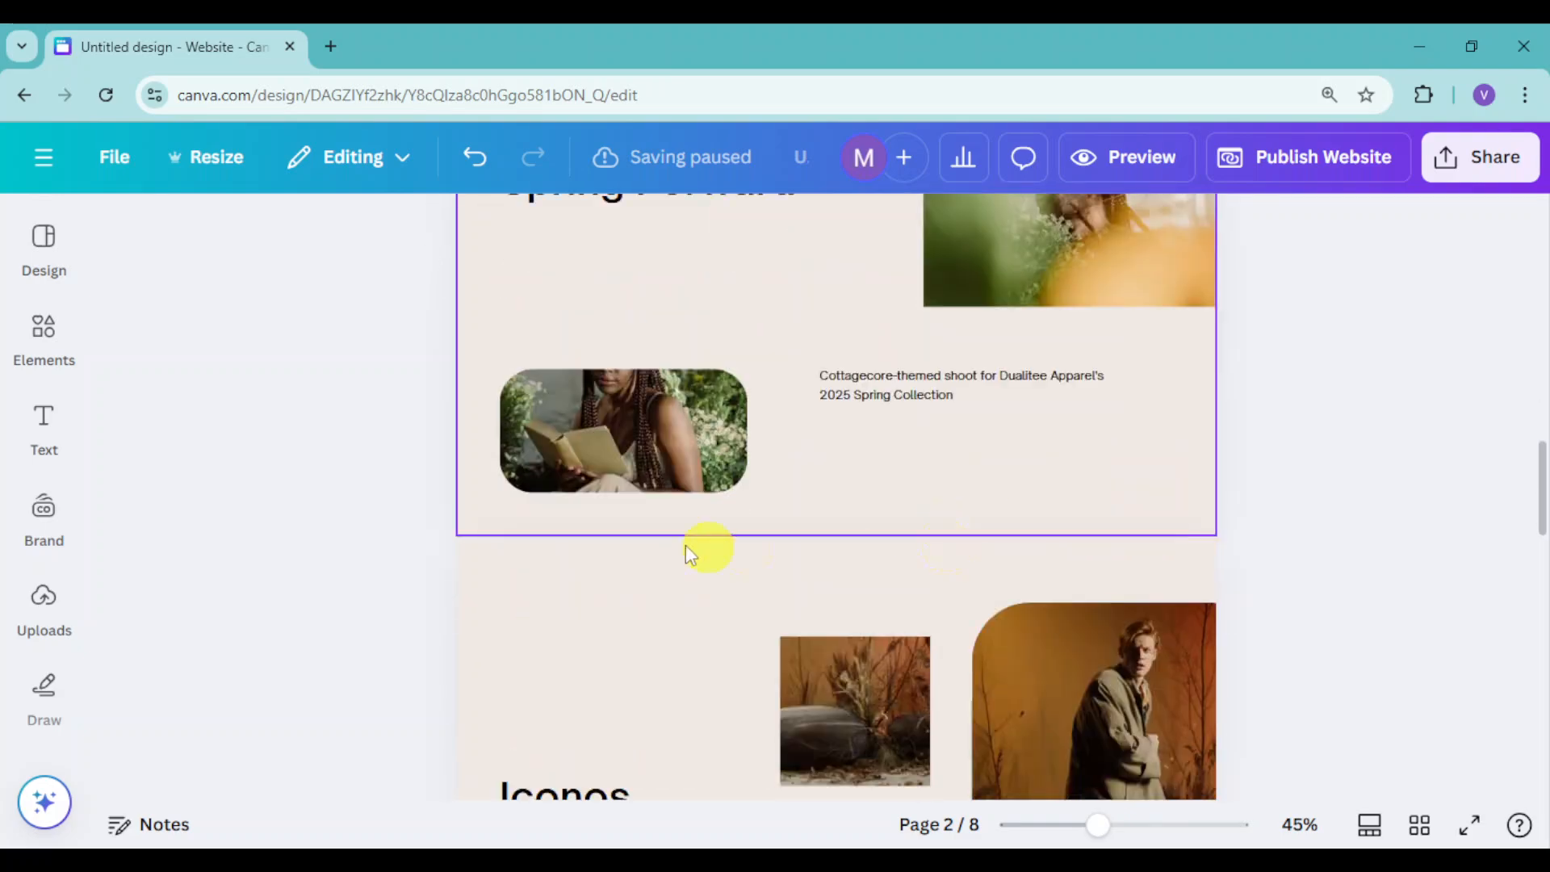
{"action": "scroll", "coordinate": [1031, 443], "scroll_direction": "up", "scroll_amount": 5}
{"action": "scroll", "coordinate": [851, 401], "scroll_direction": "up", "scroll_amount": 15}
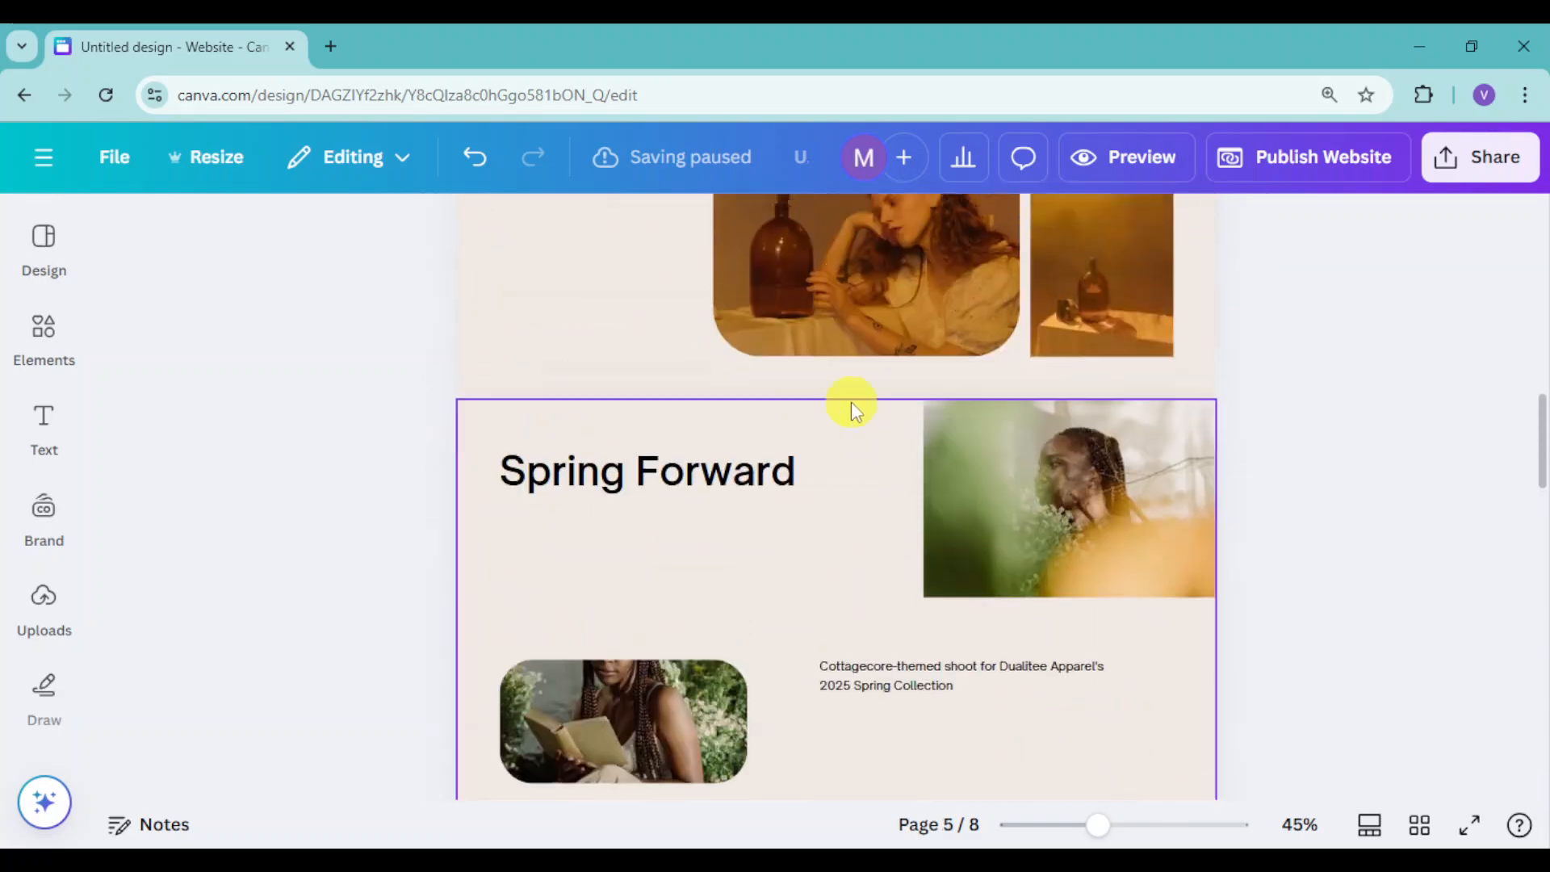
{"action": "scroll", "coordinate": [851, 401], "scroll_direction": "up", "scroll_amount": 1}
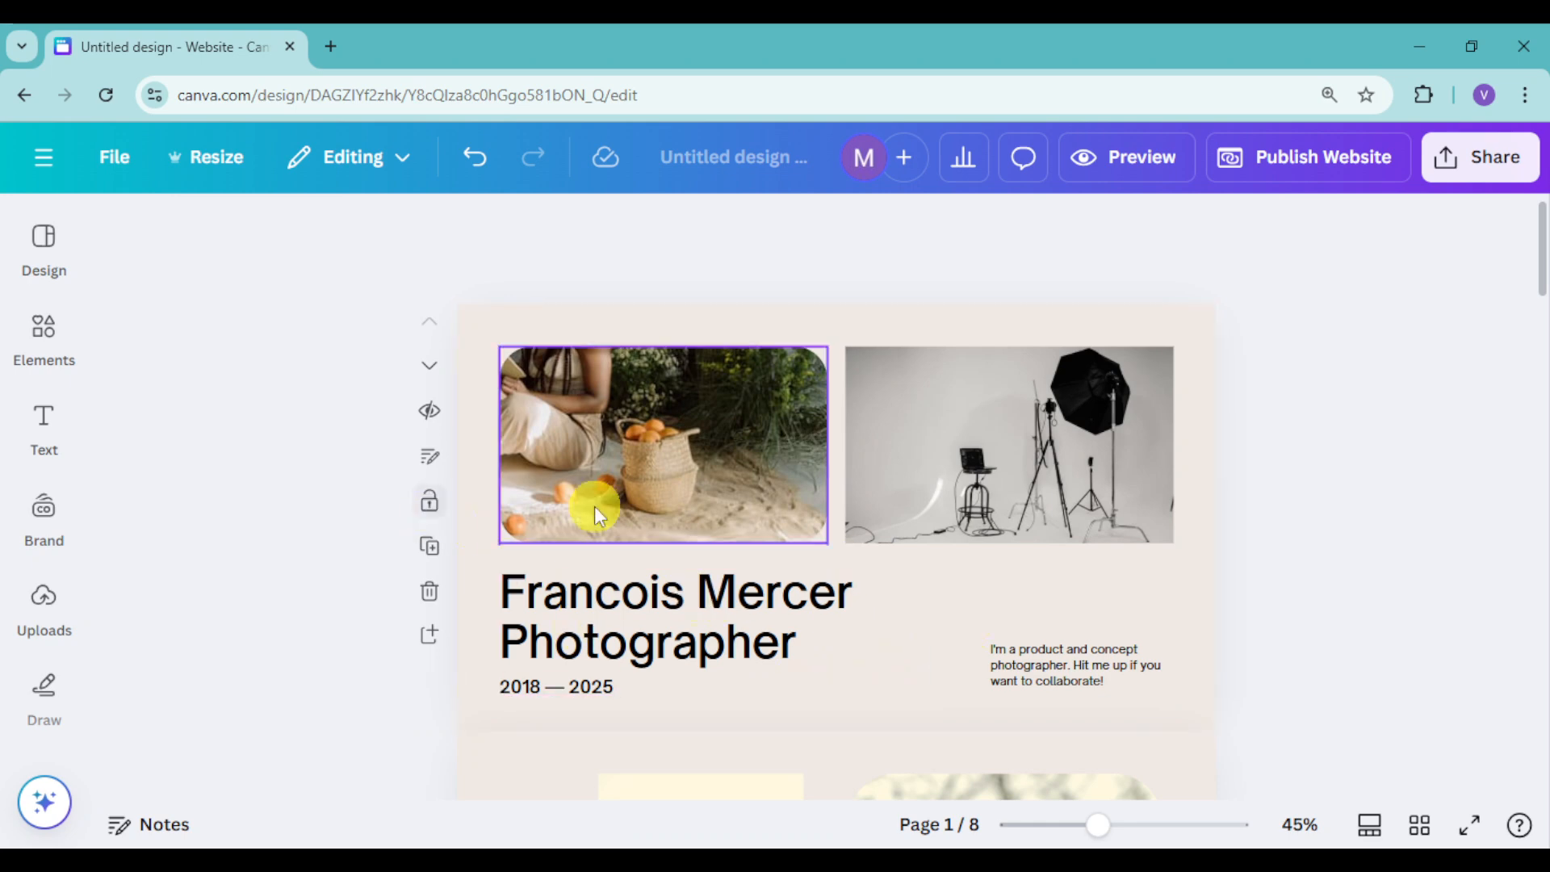
Step: Replace the heading's sample name with the designer's name and put 'Graphic Designer' on line two
{"action": "left_click", "coordinate": [860, 585]}
{"action": "double_click", "coordinate": [875, 589]}
{"action": "left_click", "coordinate": [865, 592]}
{"action": "left_click_drag", "start_coordinate": [869, 593], "coordinate": [509, 598]}
{"action": "type", "text": "Tiara "}
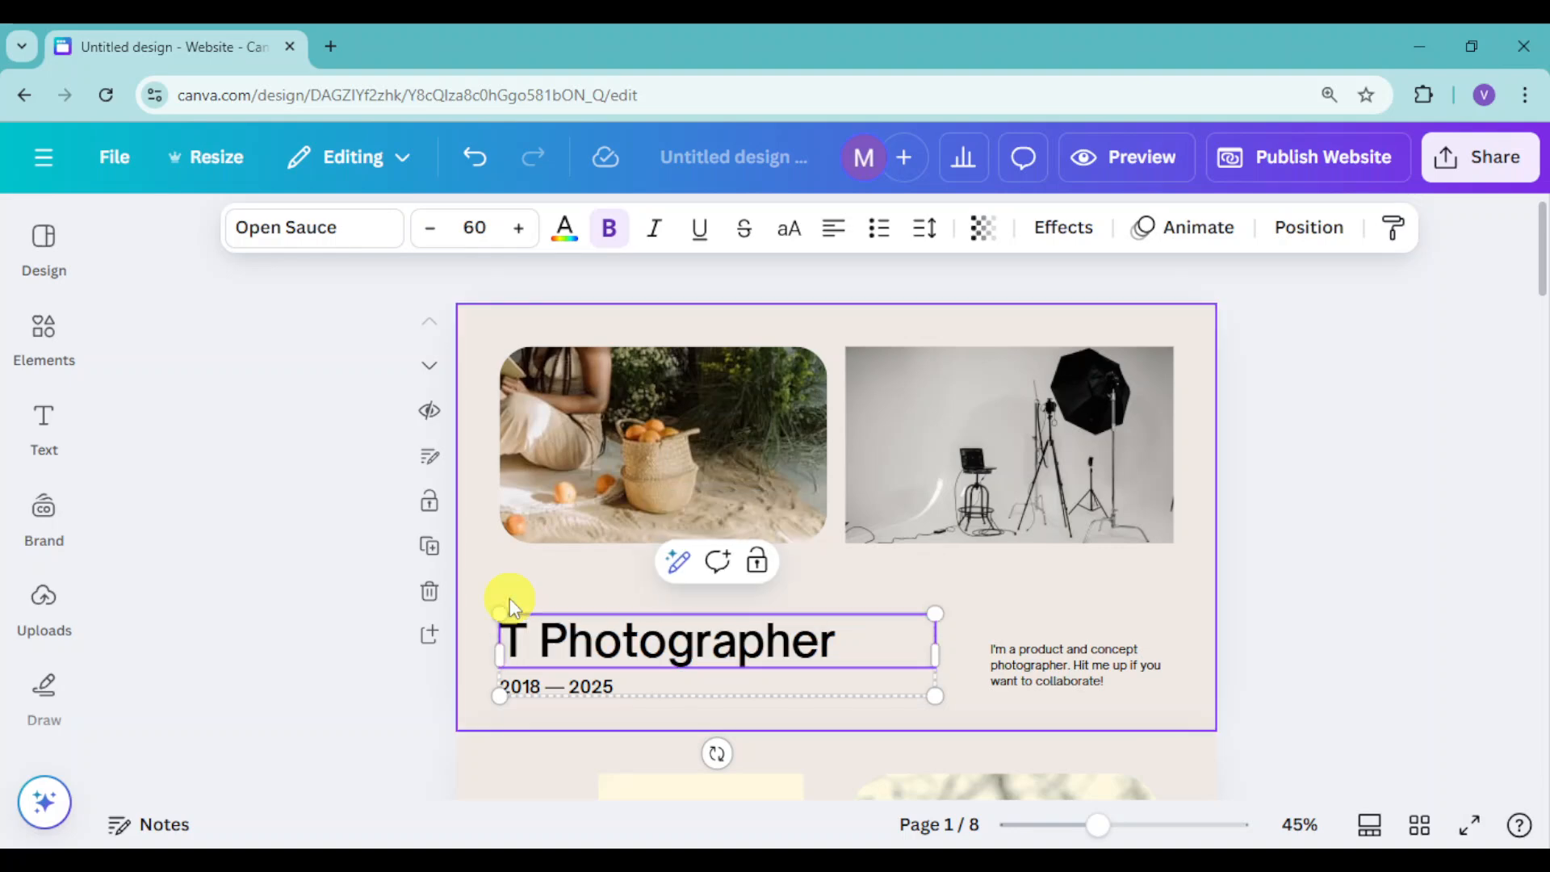
{"action": "type", "text": "SY"}
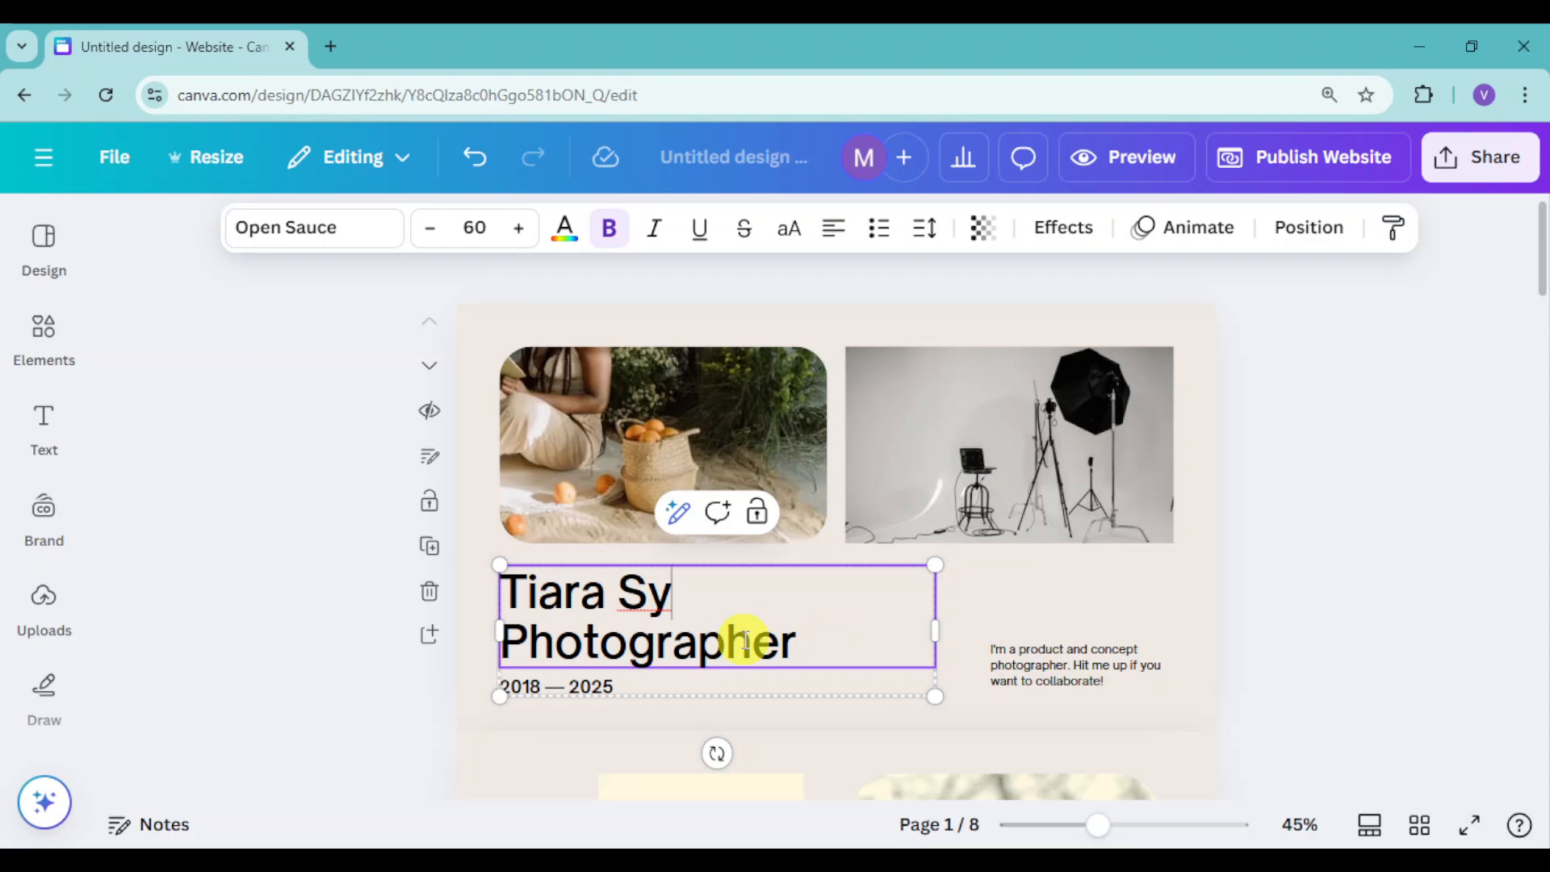
{"action": "double_click", "coordinate": [745, 642]}
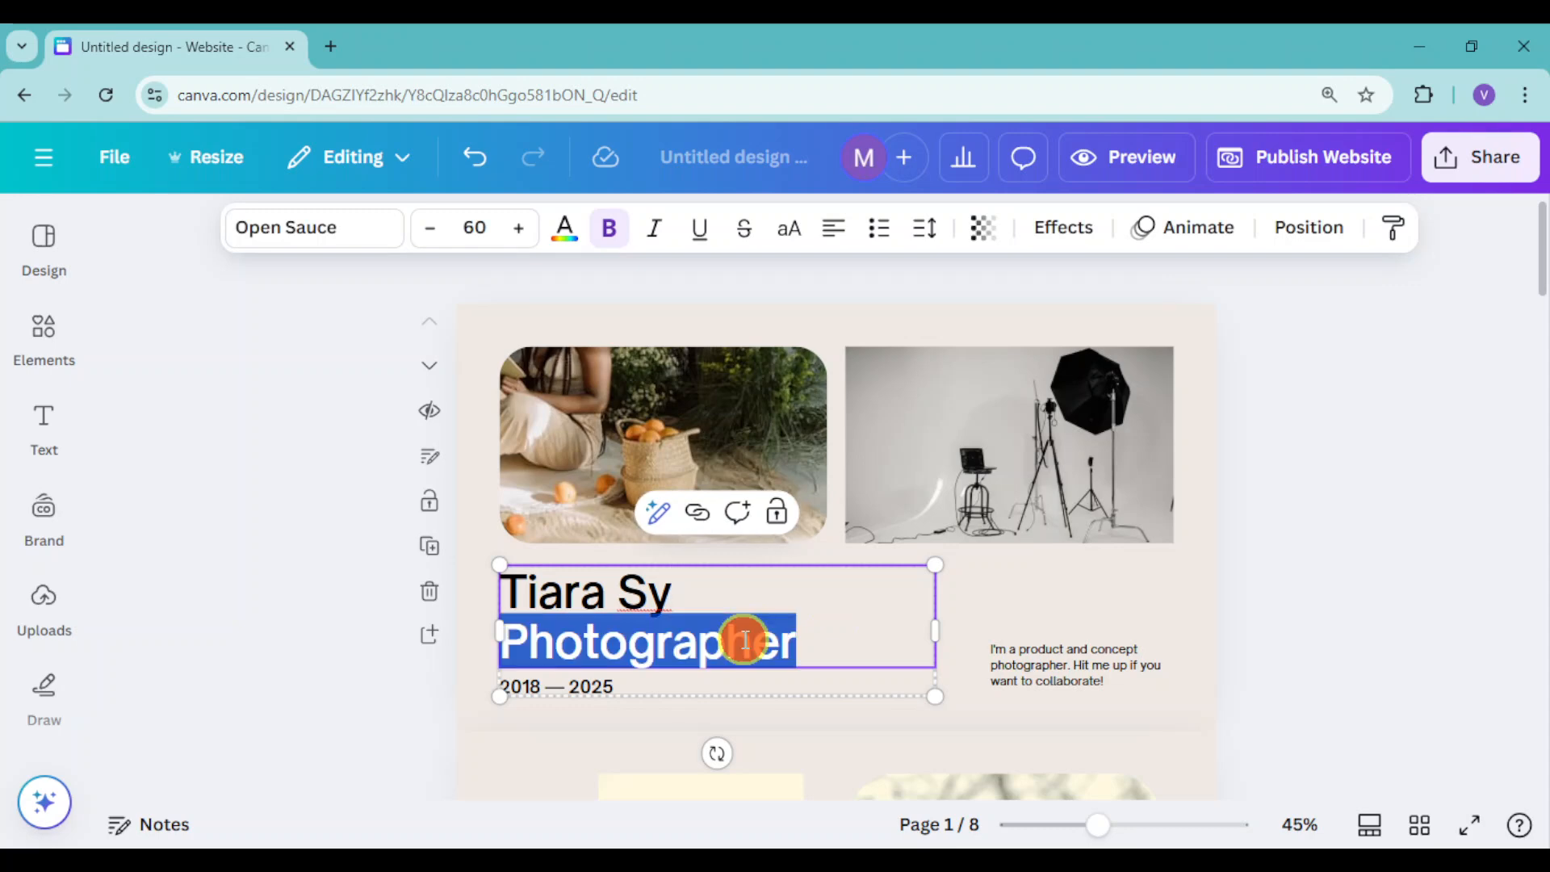
{"action": "type", "text": "ra Sy "}
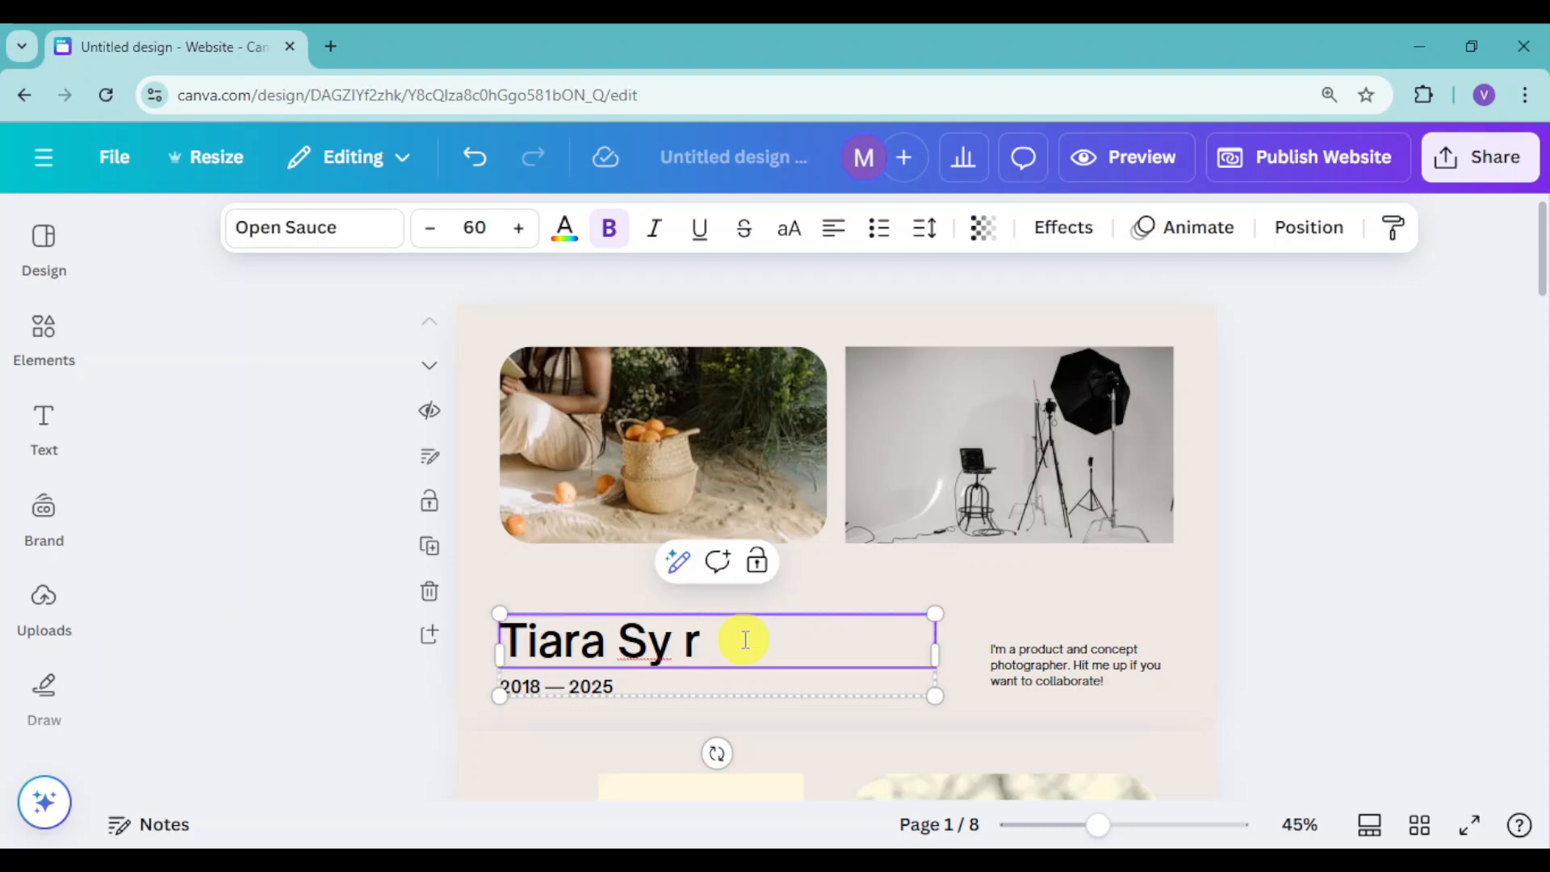
{"action": "type", "text": "Graphic De"}
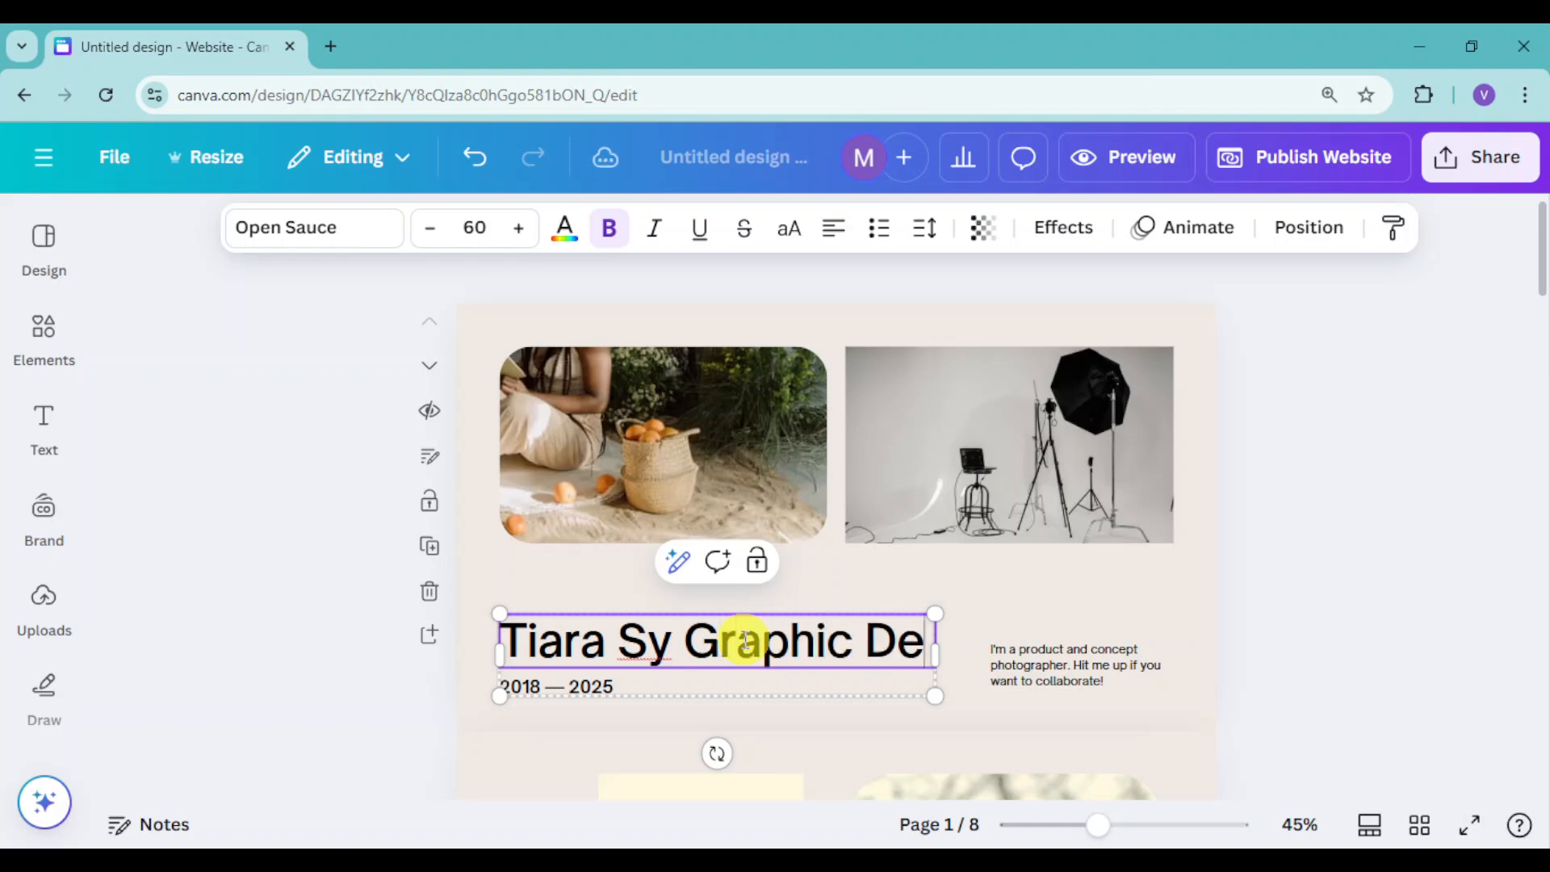
{"action": "type", "text": "signer"}
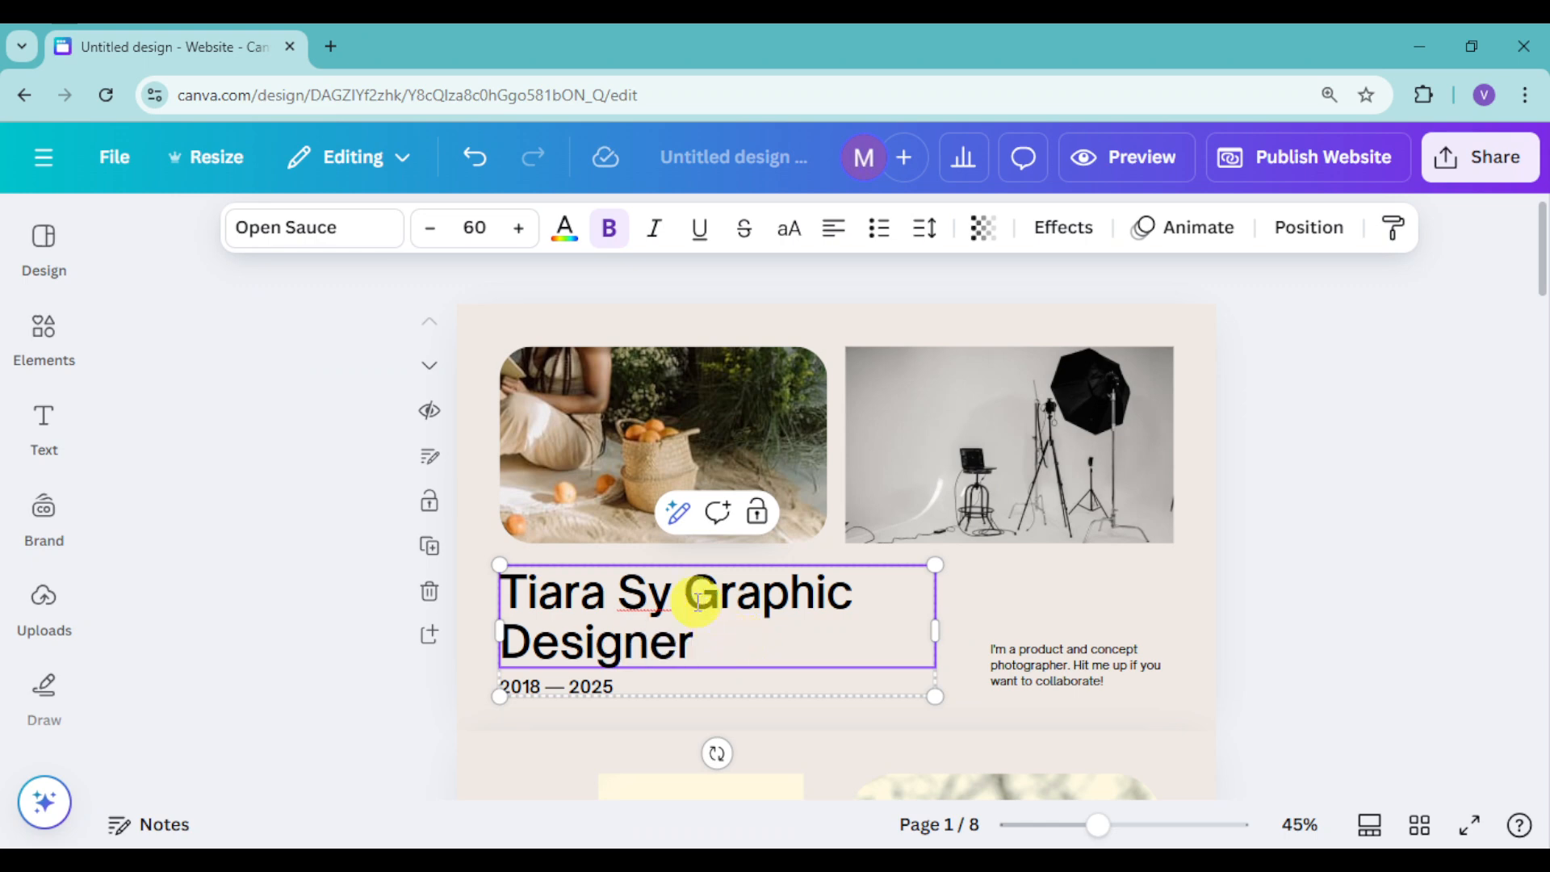
{"action": "left_click", "coordinate": [694, 599]}
{"action": "key", "text": "Return"}
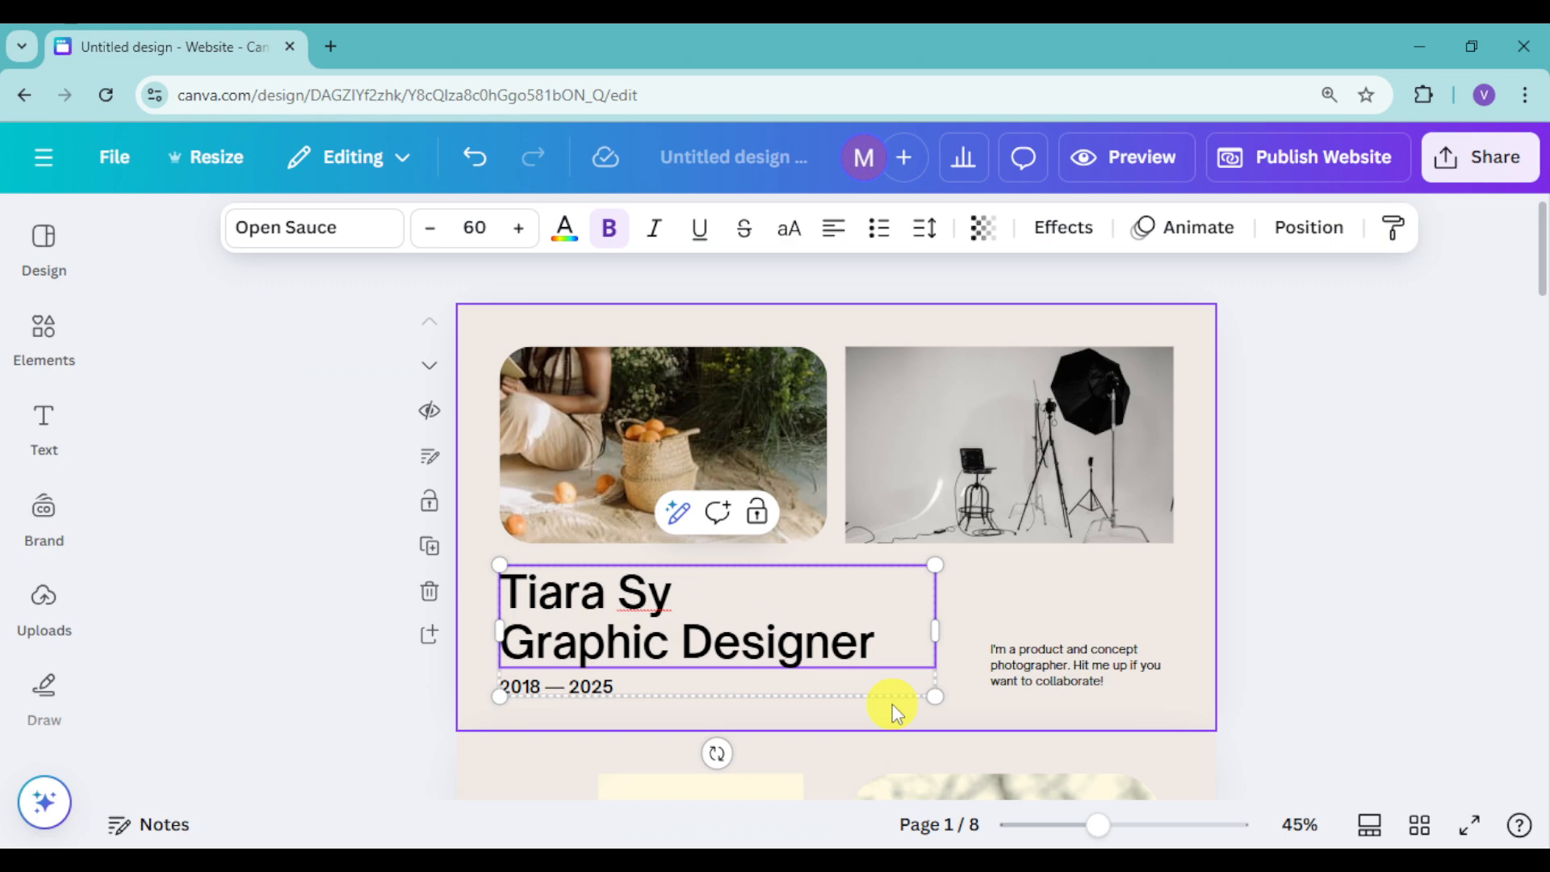
{"action": "left_click", "coordinate": [349, 705]}
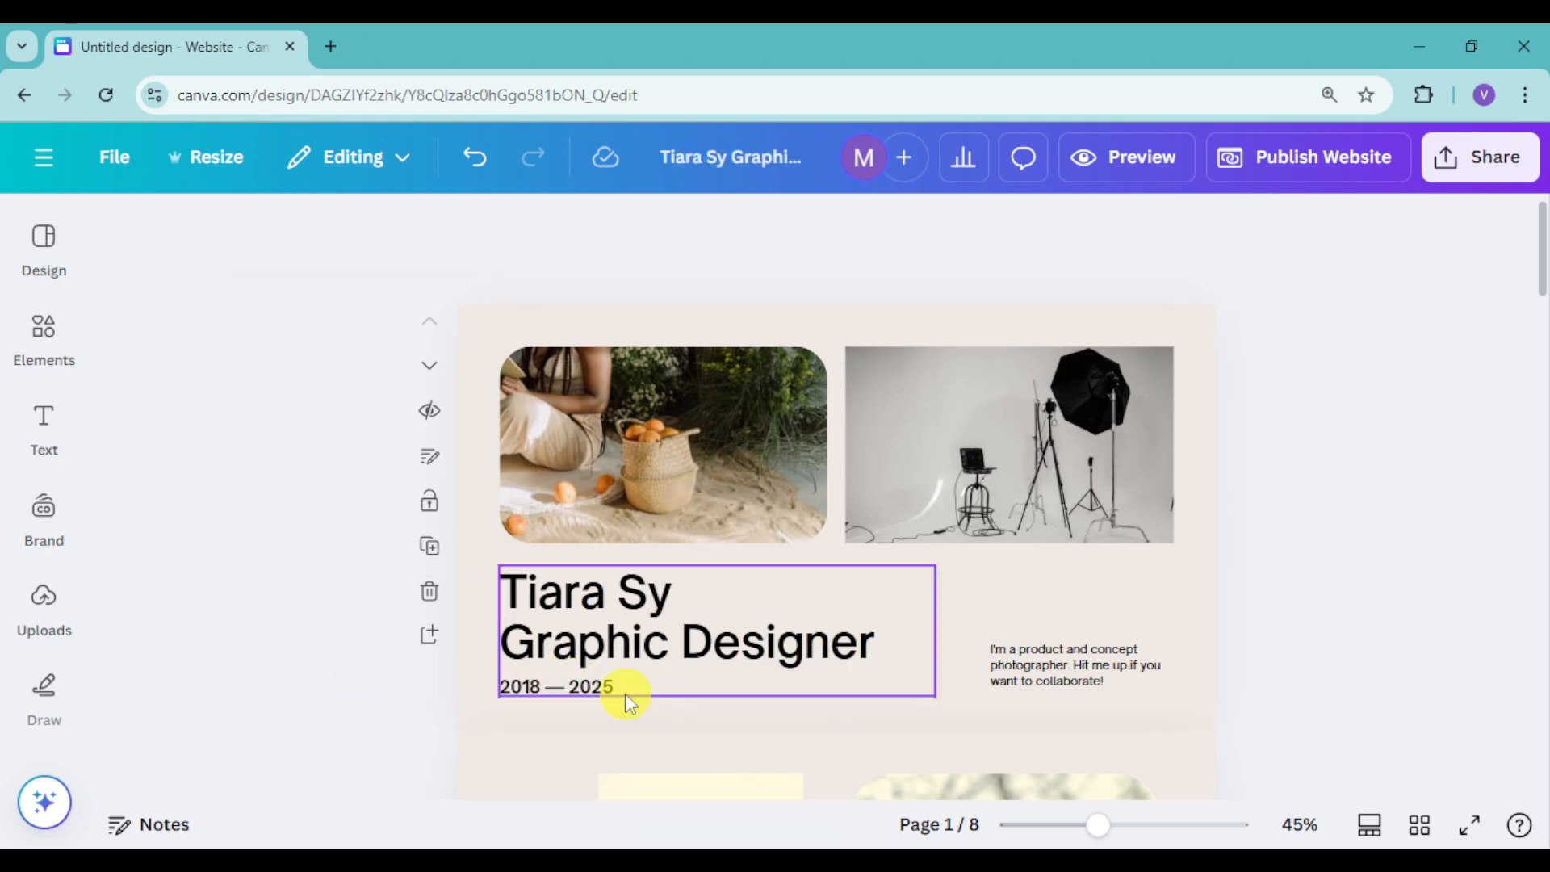
Step: Edit the year line so it reads '2022 — present'
{"action": "left_click", "coordinate": [583, 695]}
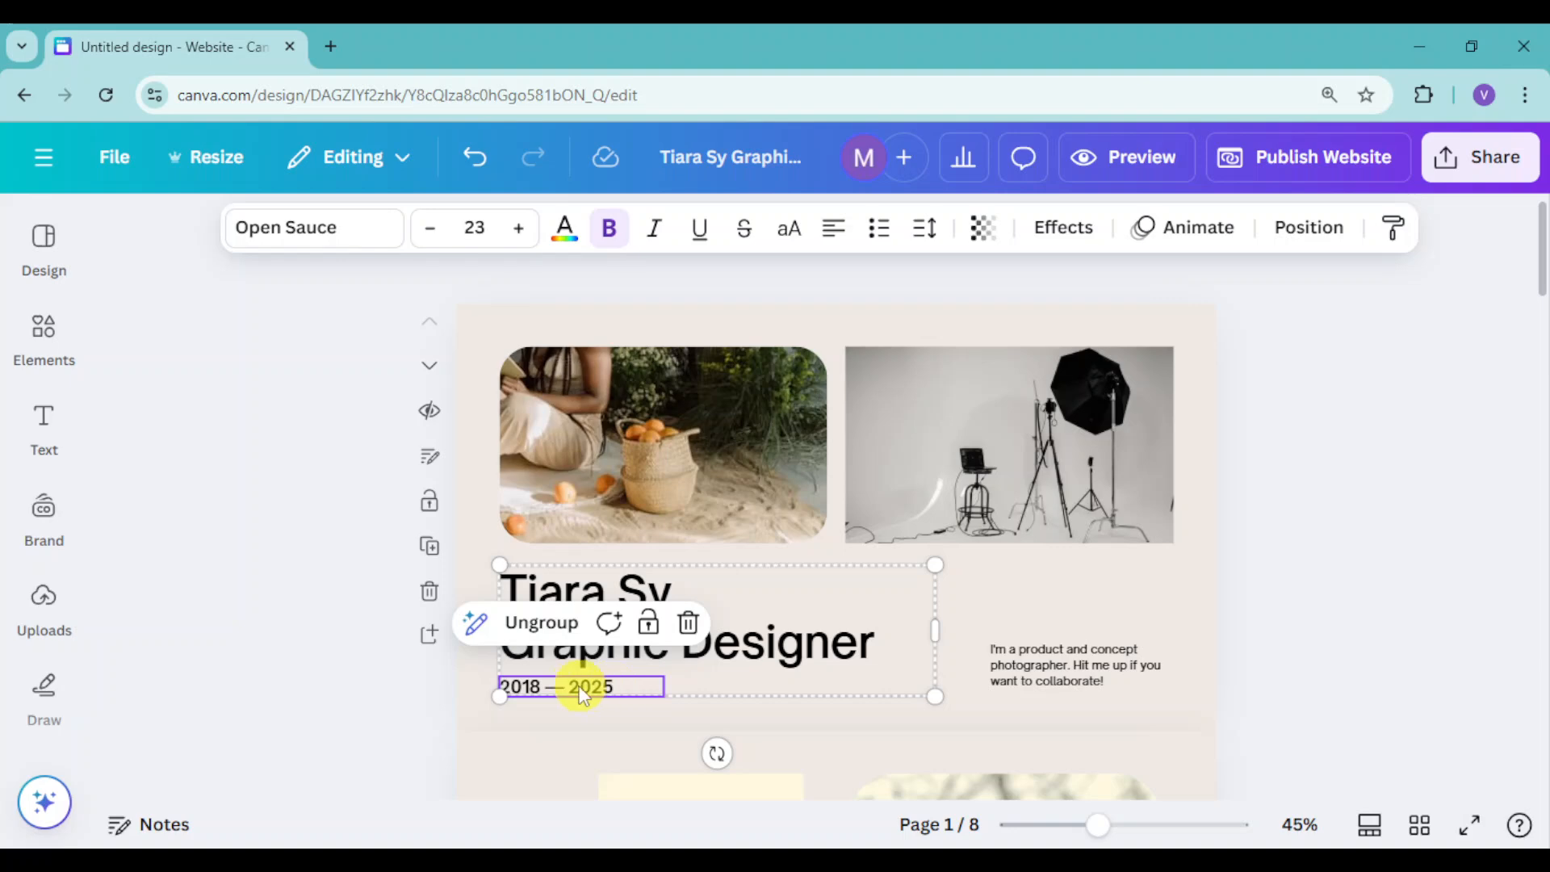
{"action": "double_click", "coordinate": [538, 688]}
{"action": "left_click", "coordinate": [537, 688]}
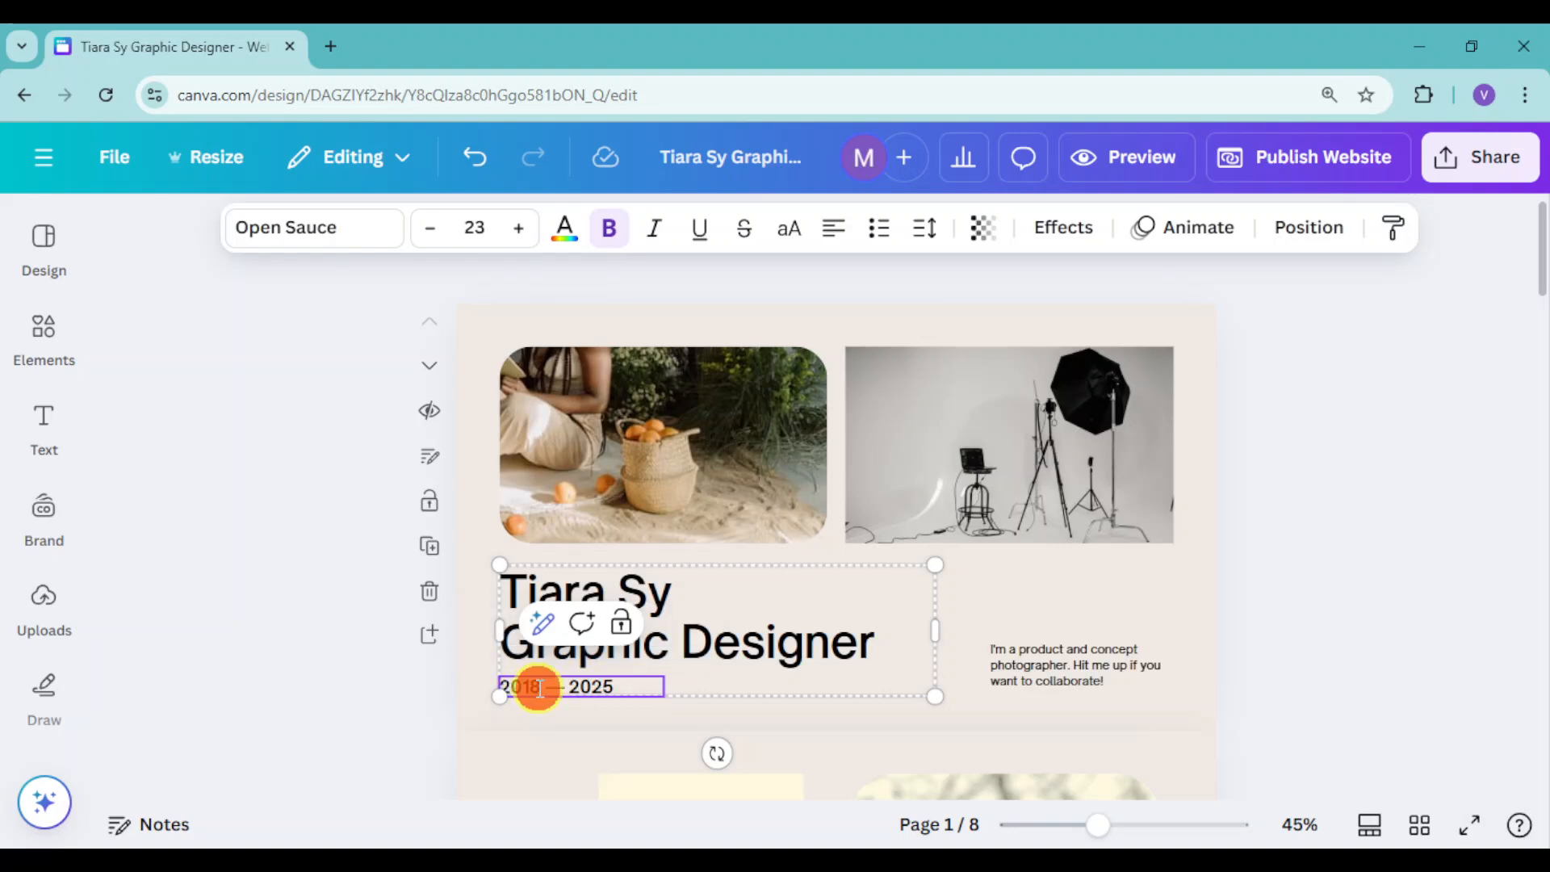
{"action": "key", "text": "BackSpace"}
{"action": "key", "text": "BackSpace"}
{"action": "type", "text": "22 — present"}
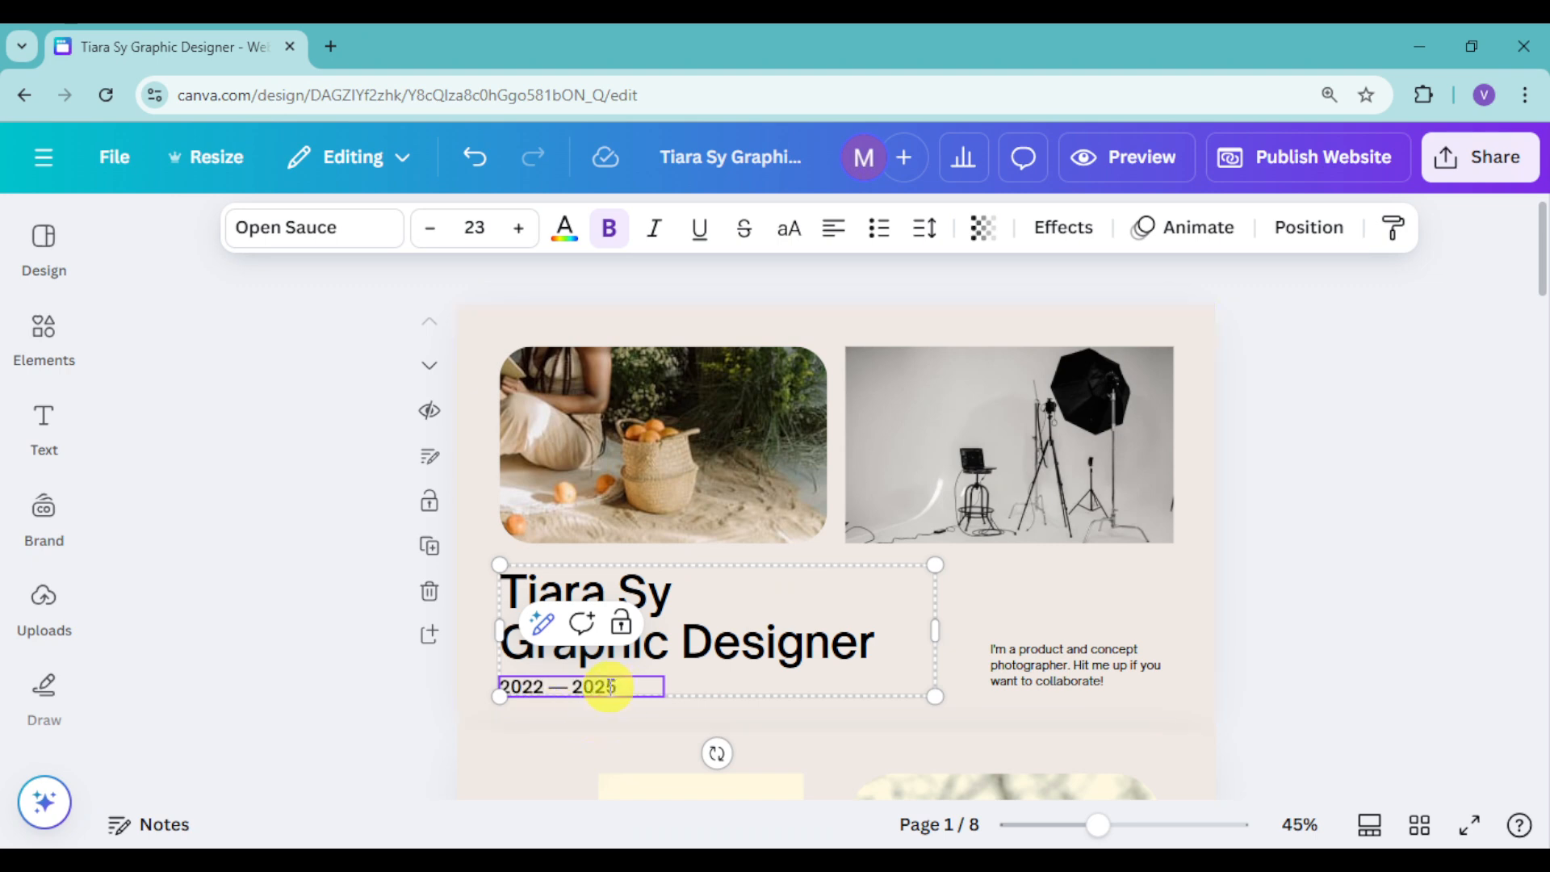
{"action": "double_click", "coordinate": [600, 688]}
{"action": "type", "text": "present"}
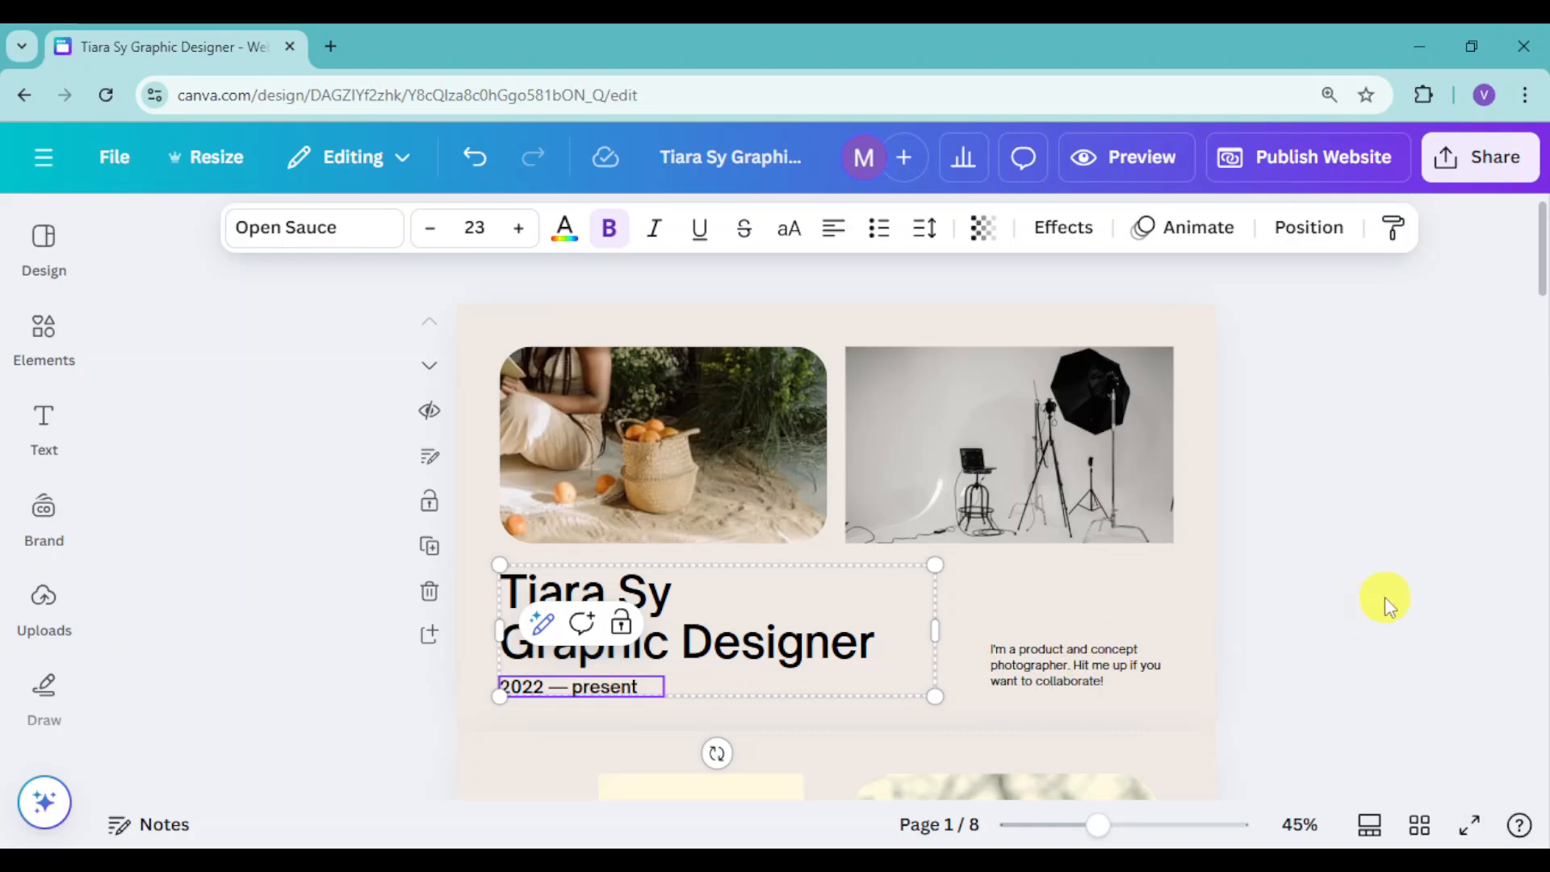
{"action": "left_click", "coordinate": [1332, 628]}
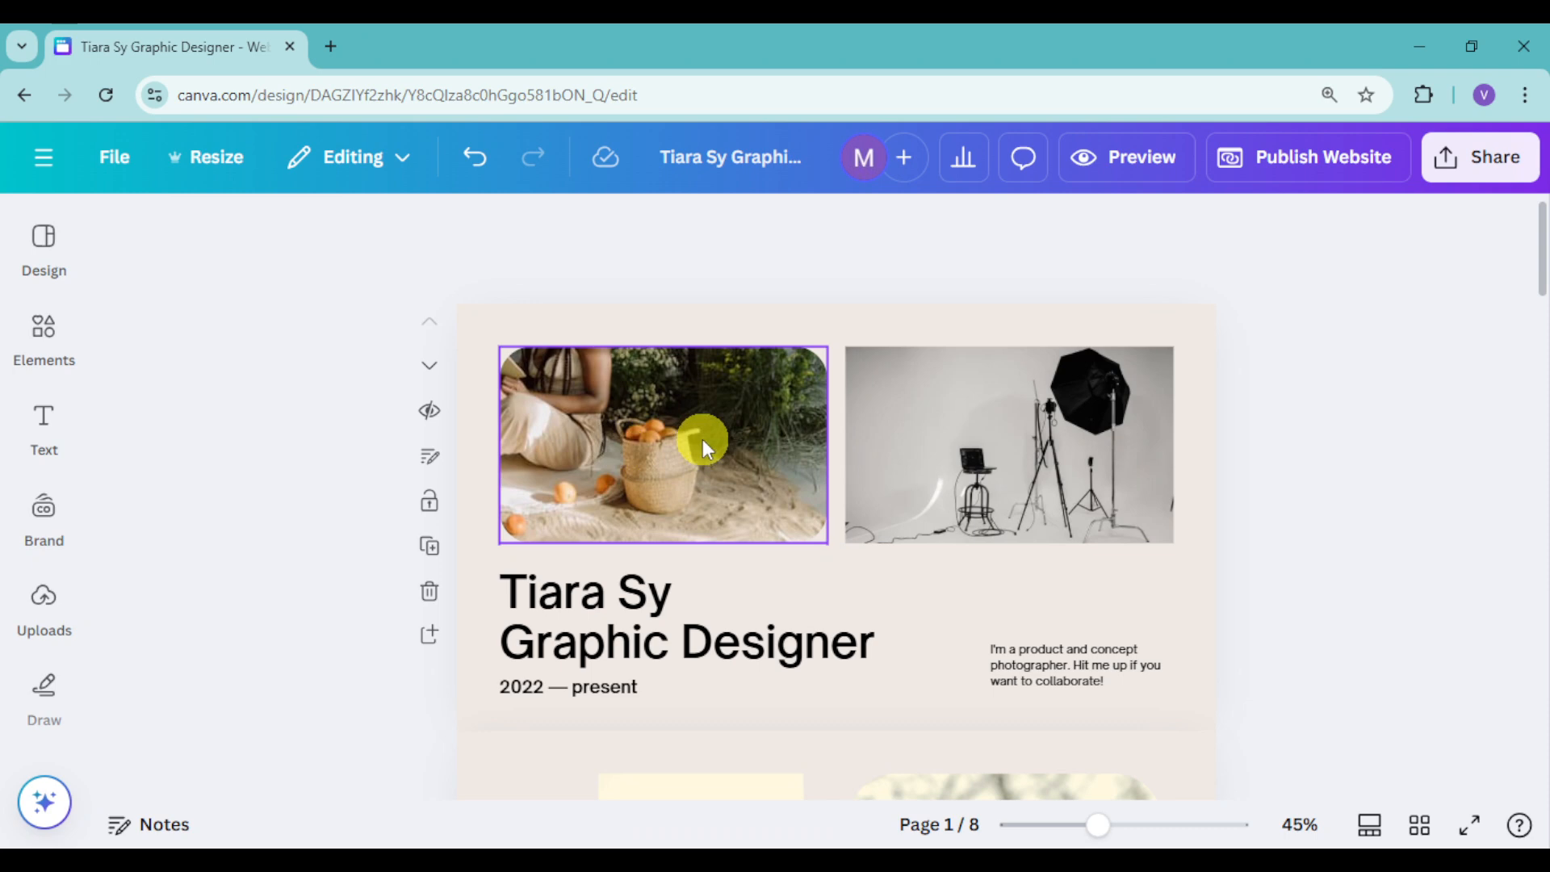
Step: Search the Elements library for 'graphic' and browse the graphic results
{"action": "left_click", "coordinate": [19, 329]}
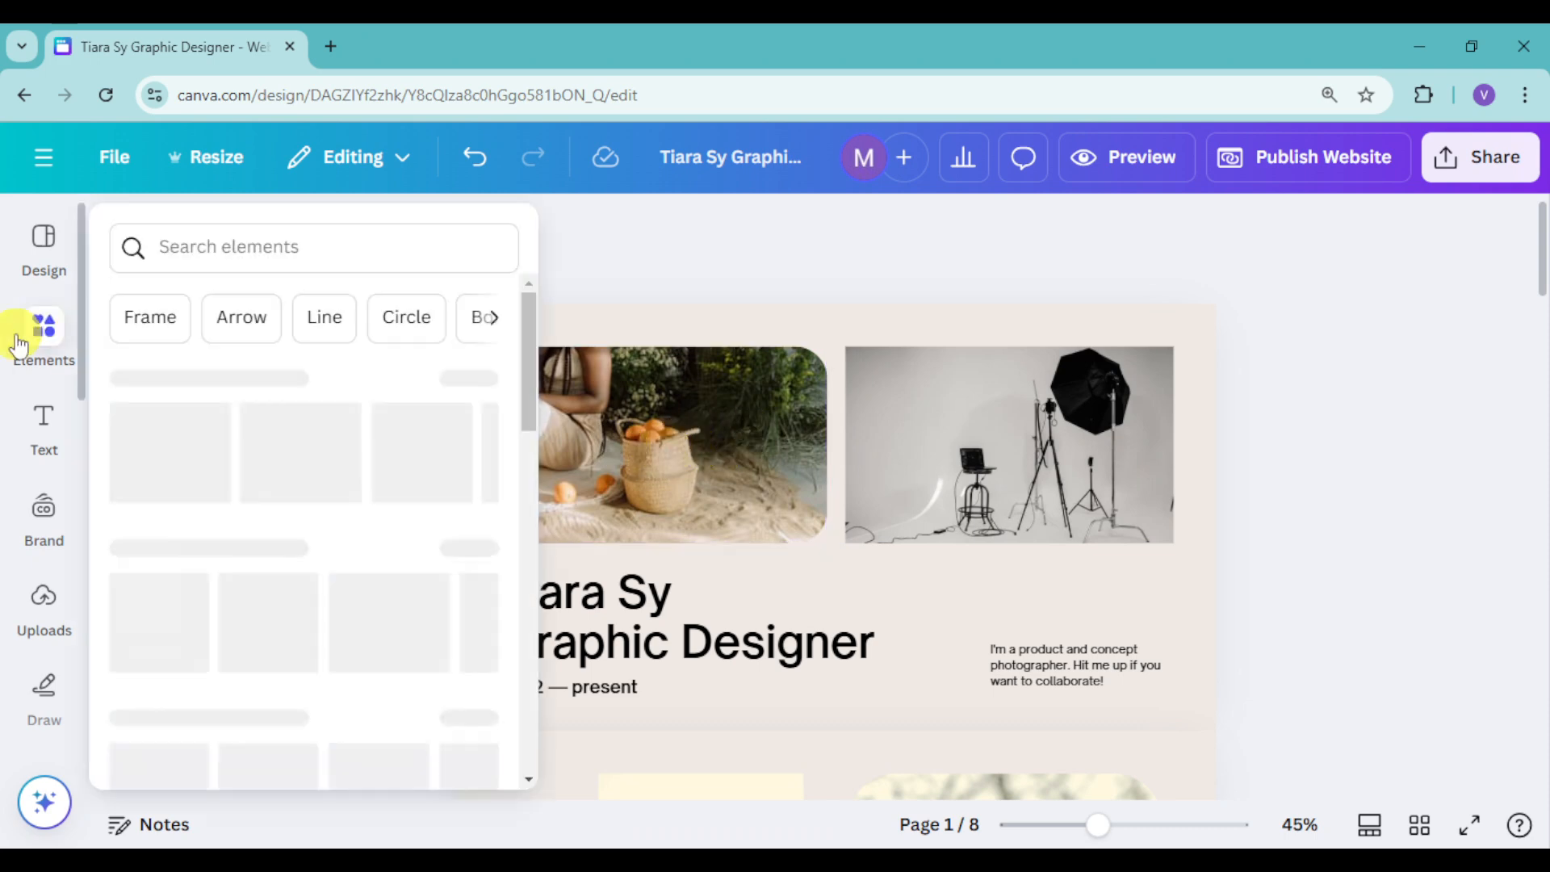
{"action": "left_click", "coordinate": [293, 250]}
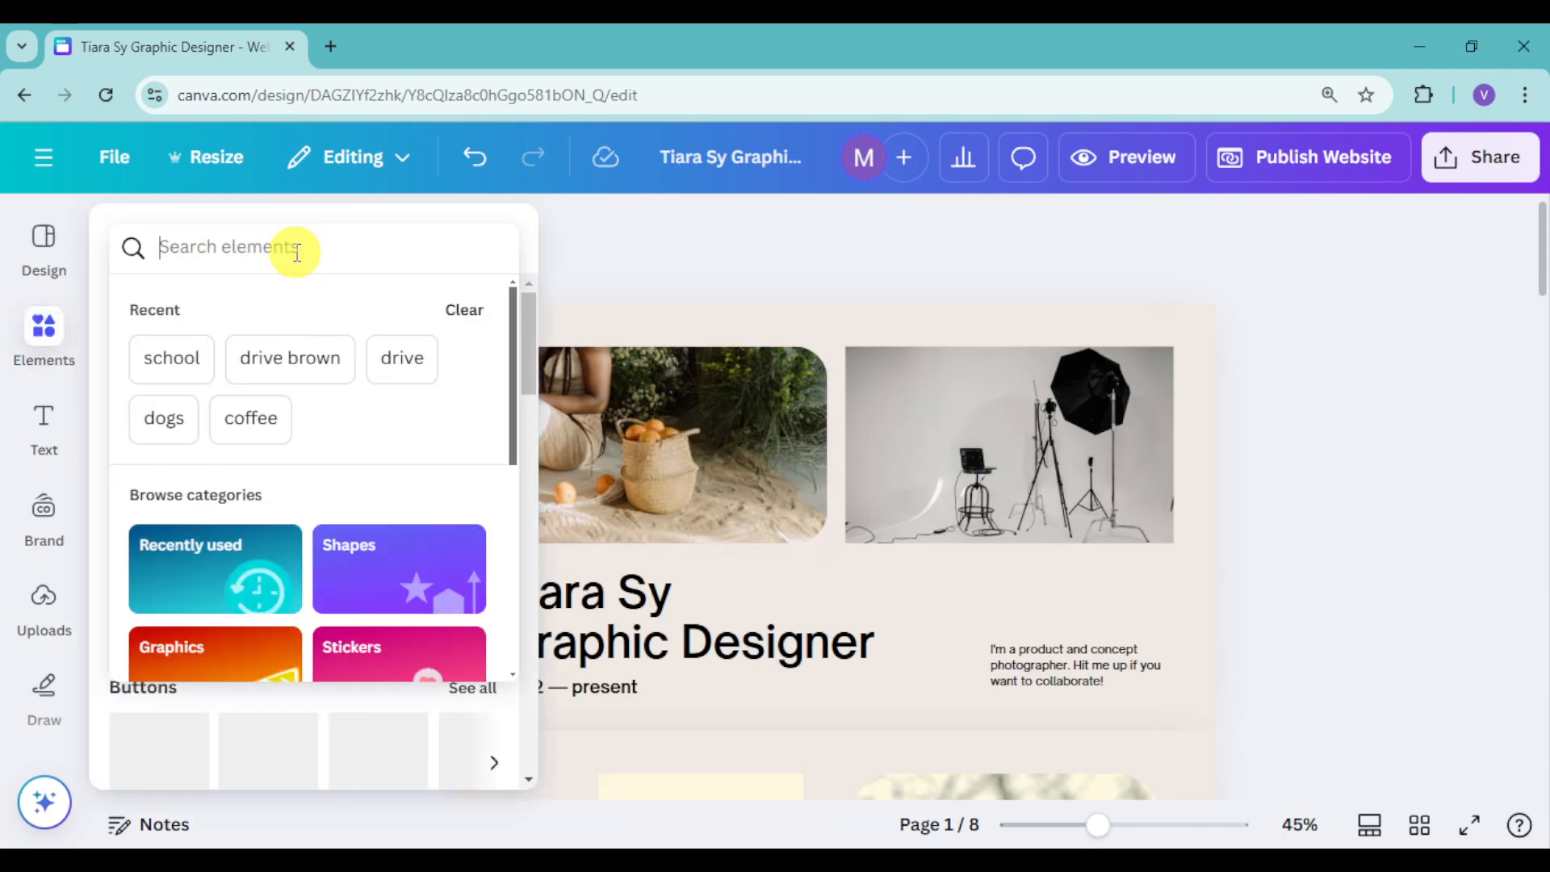
{"action": "type", "text": "graphic"}
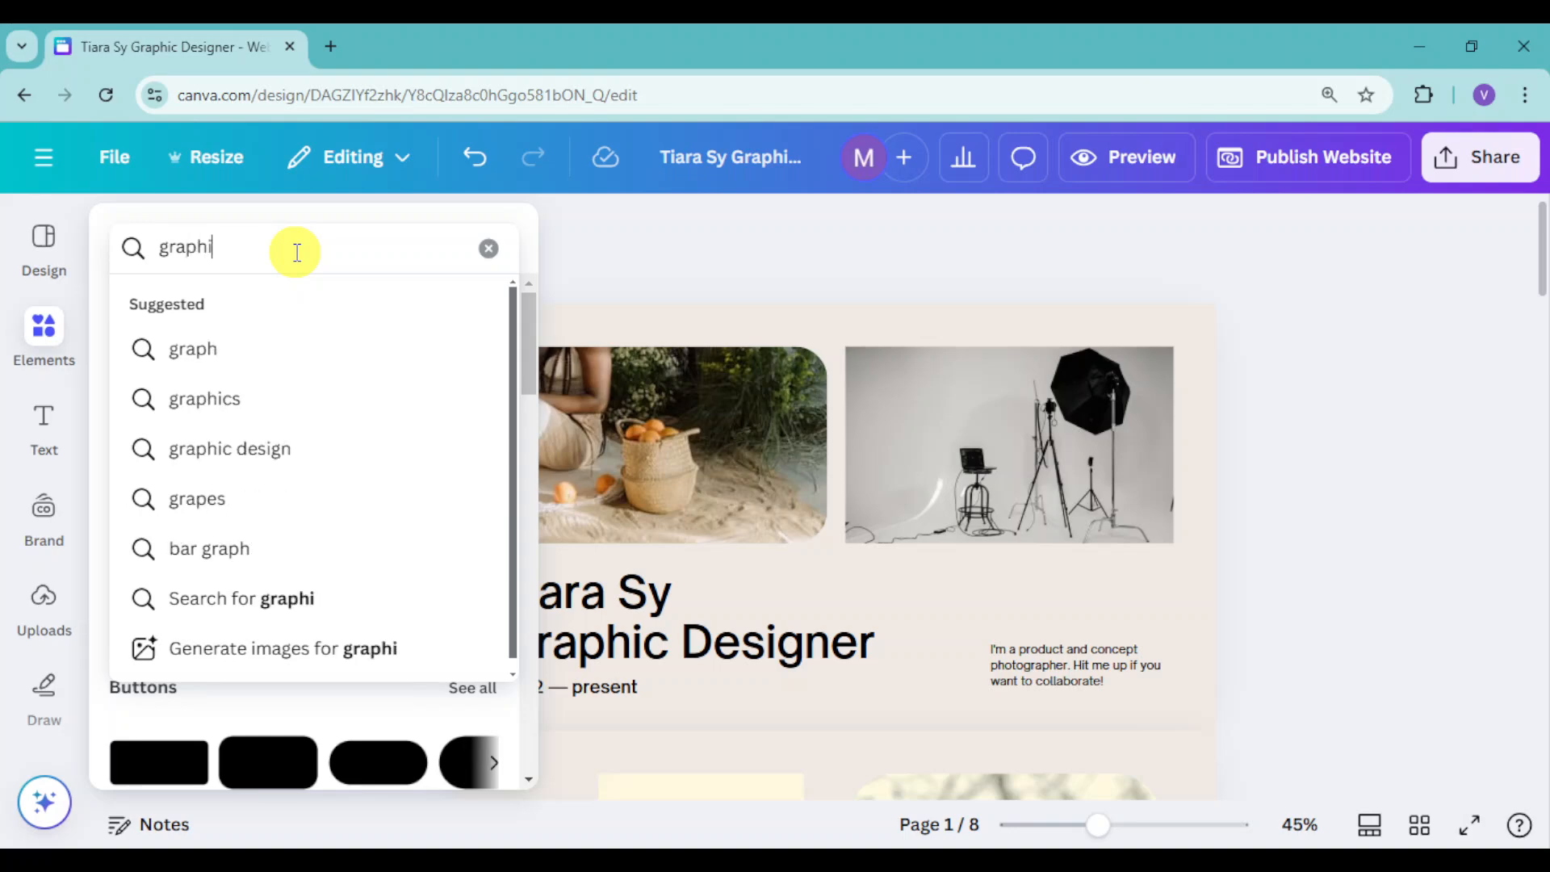
{"action": "key", "text": "Return"}
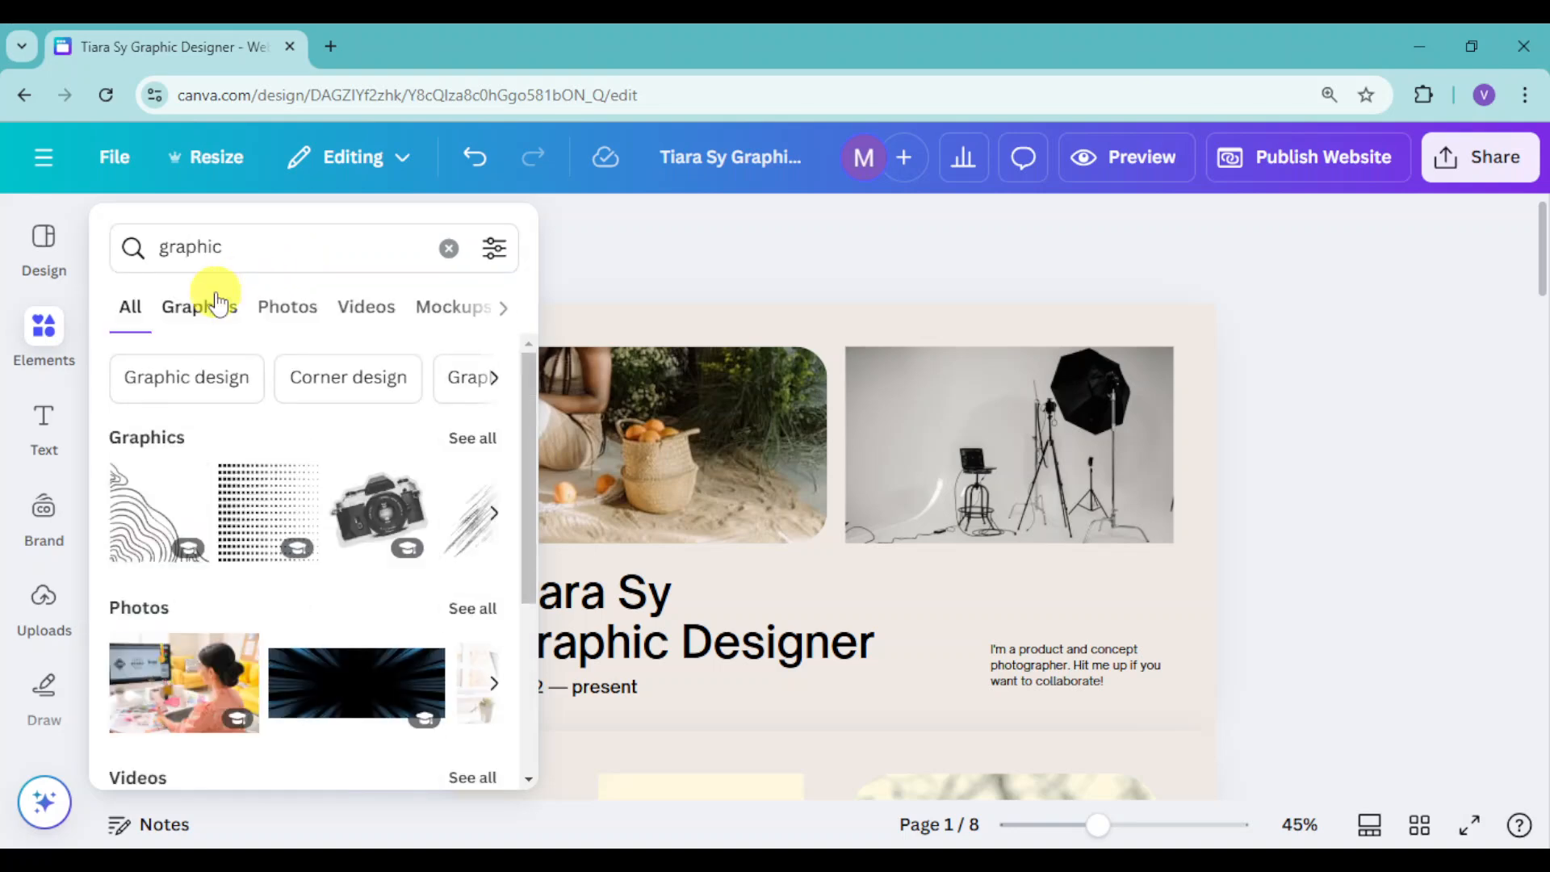
{"action": "left_click", "coordinate": [203, 306]}
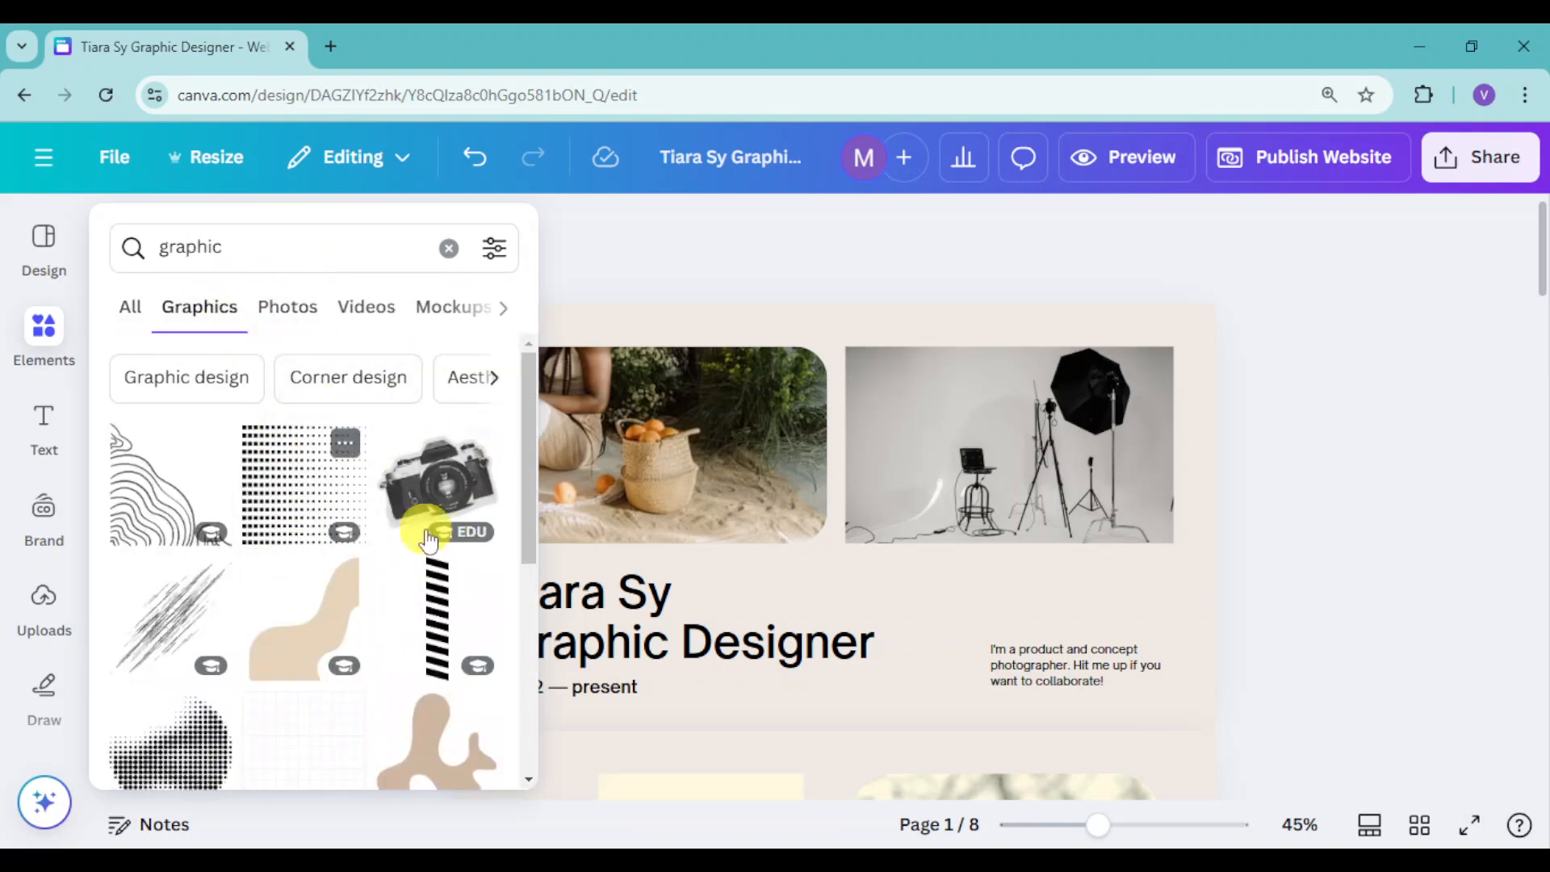
{"action": "scroll", "coordinate": [356, 557], "scroll_direction": "down", "scroll_amount": 6}
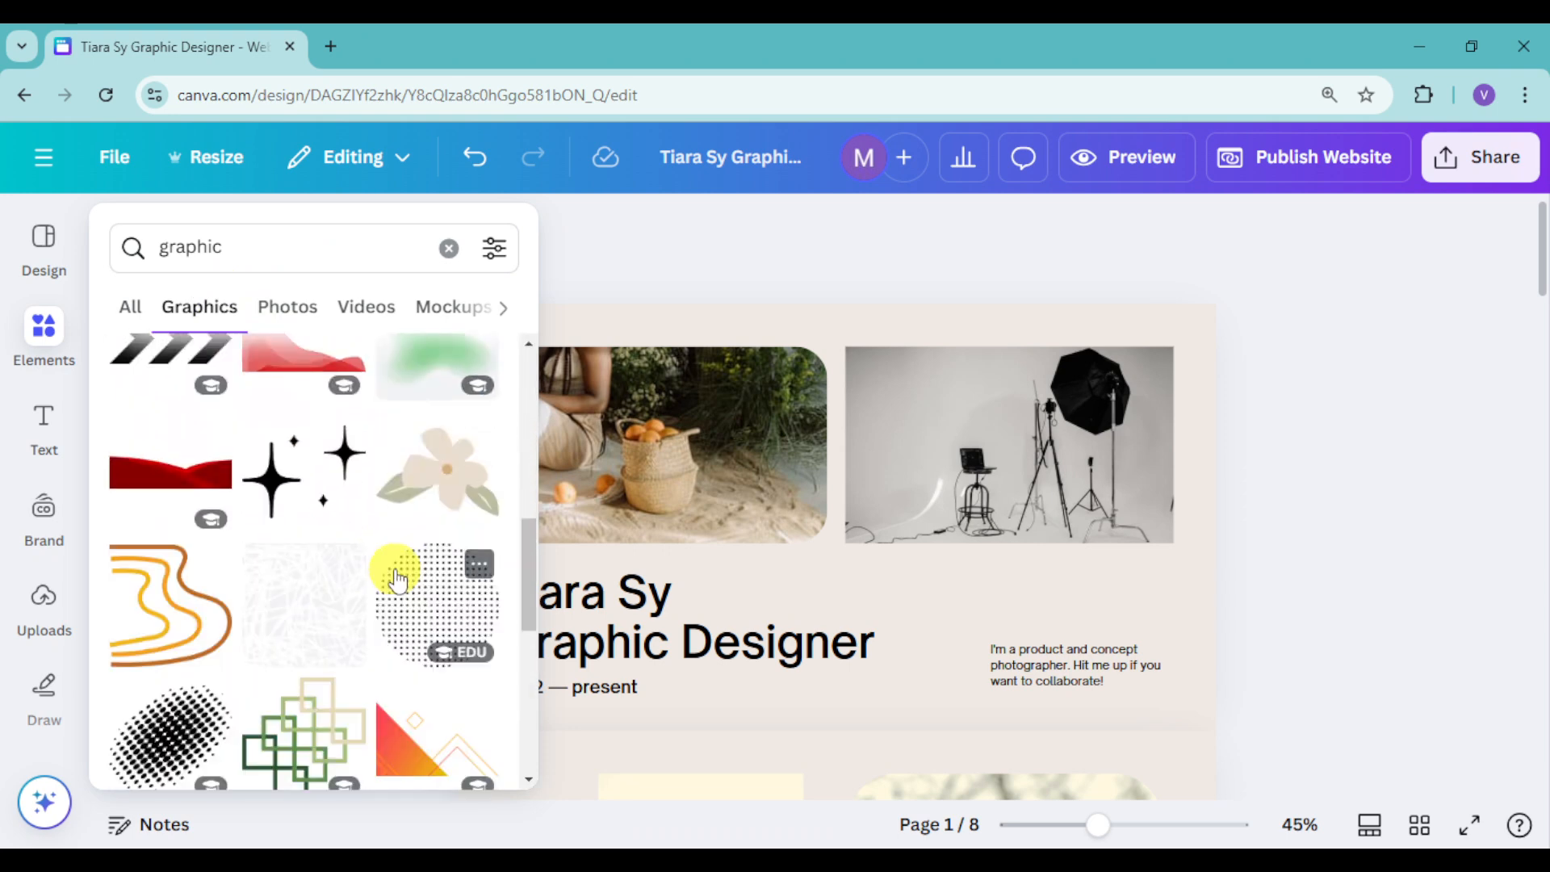
Step: Search photos for 'social media' and drop the hands-with-phones photo into the left frame
{"action": "left_click", "coordinate": [448, 250]}
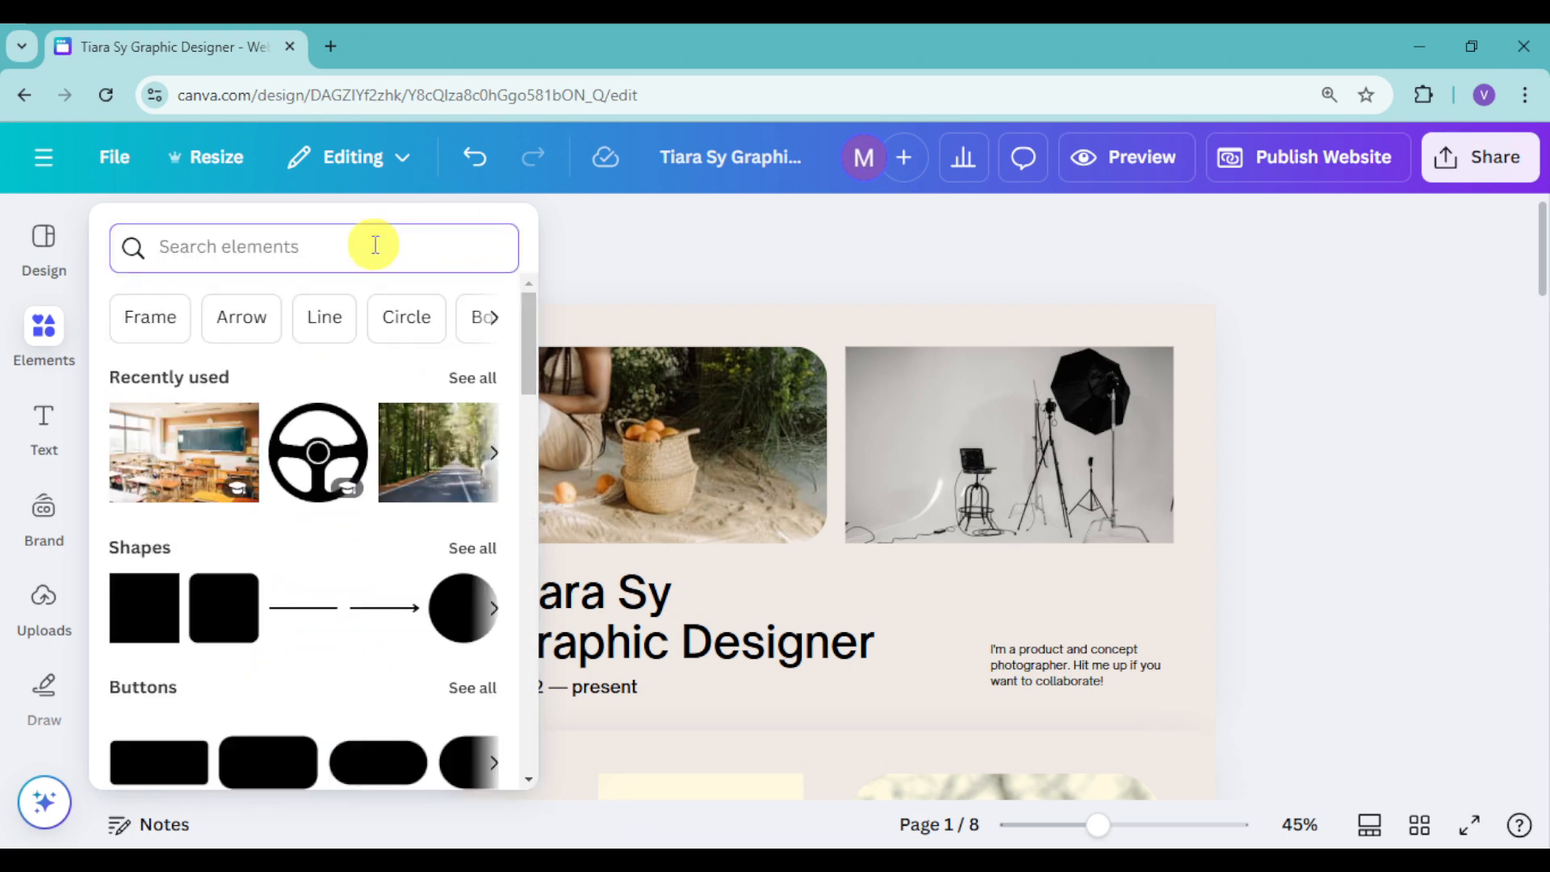
{"action": "type", "text": "social"}
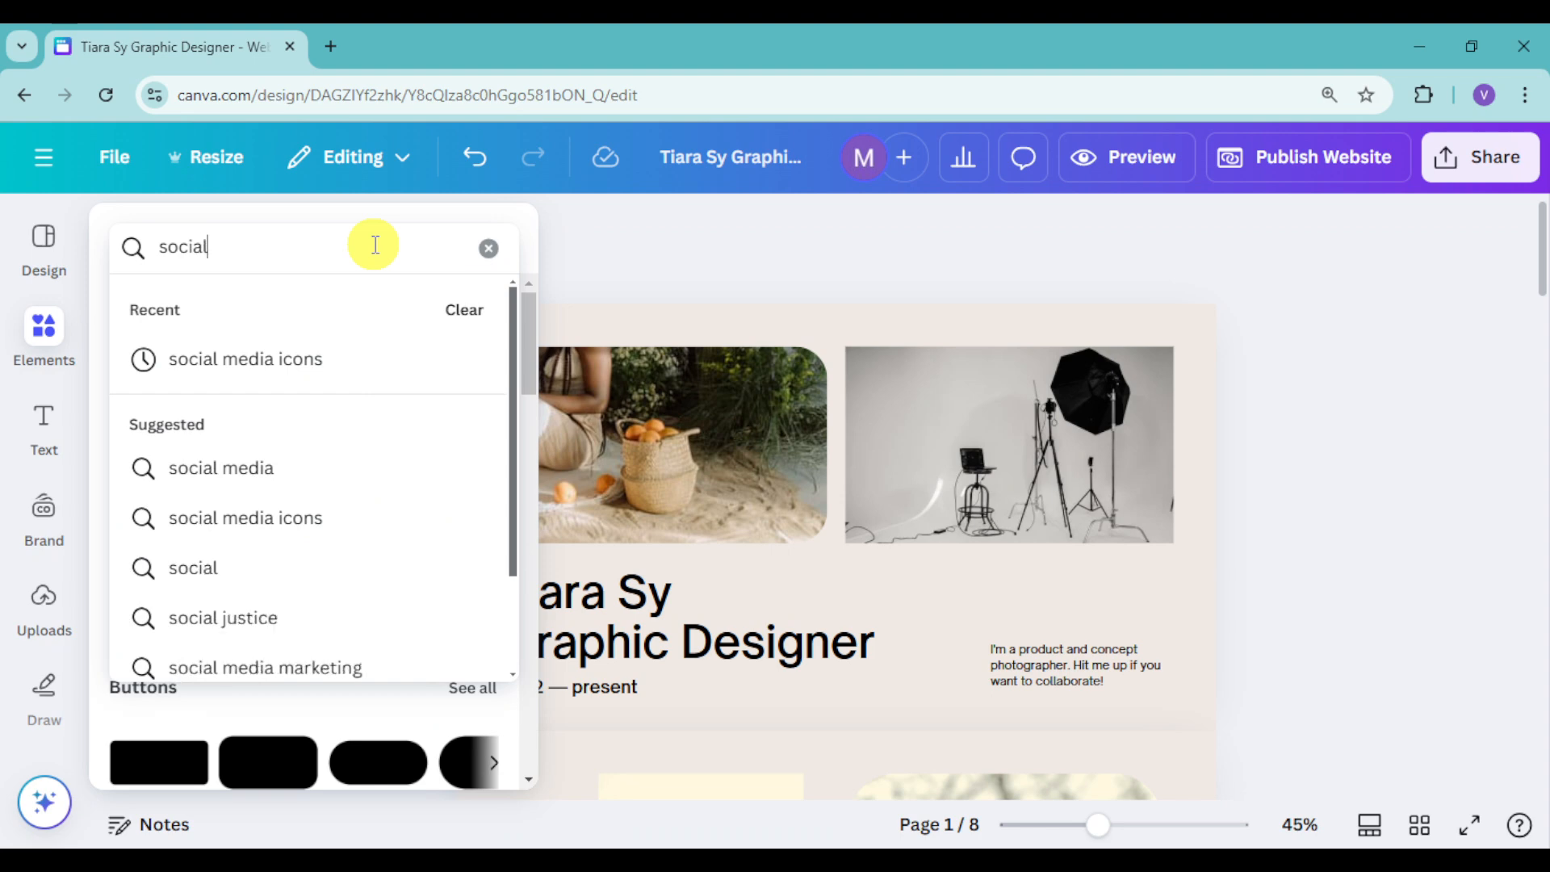
{"action": "type", "text": " me"}
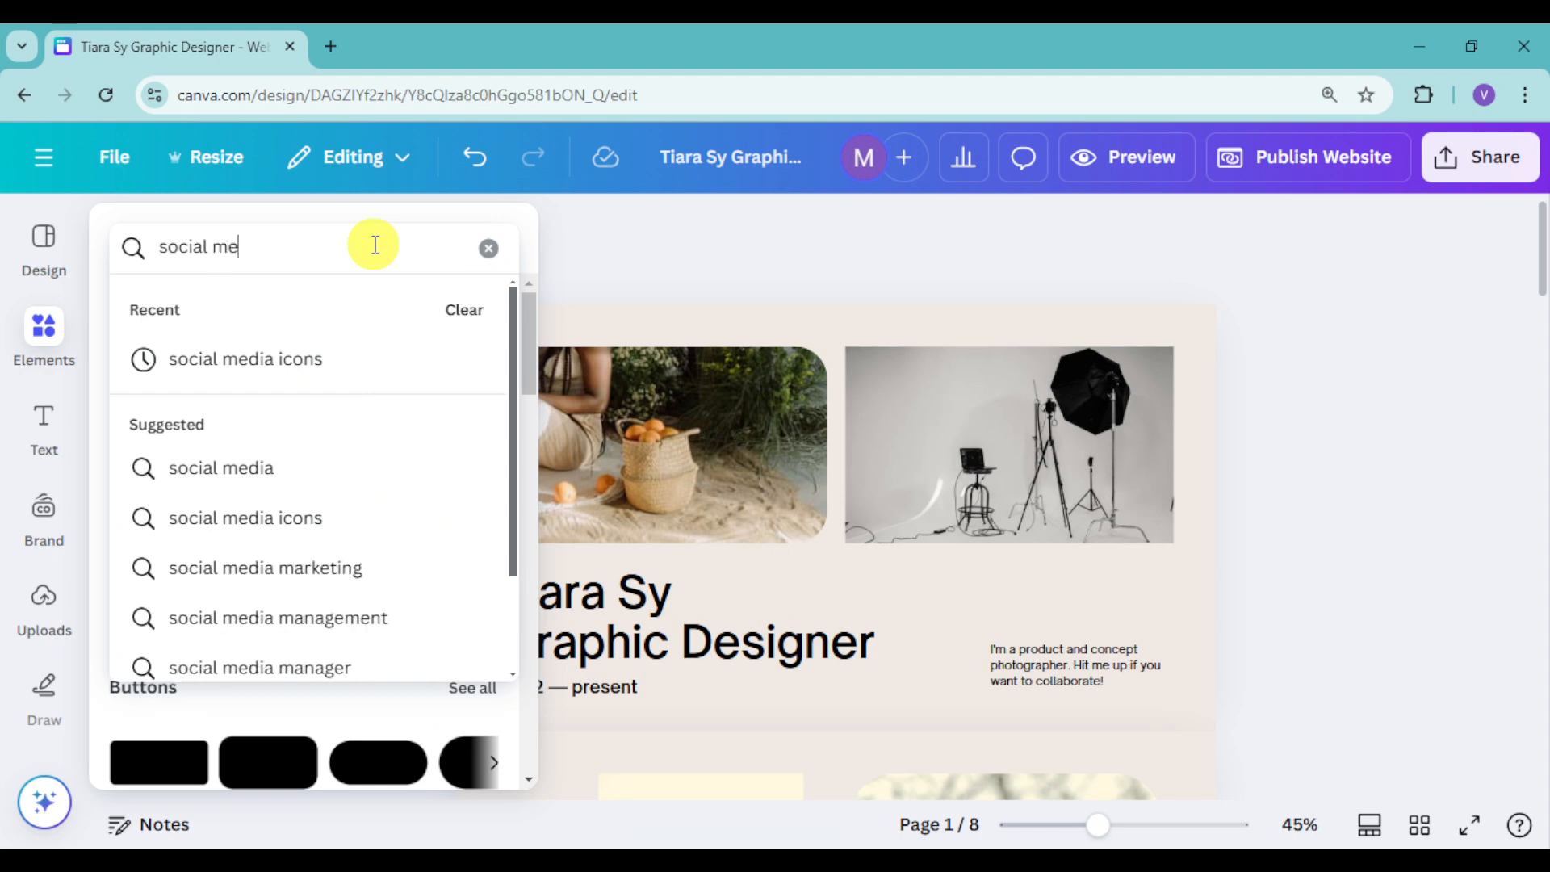
{"action": "type", "text": "dia"}
{"action": "key", "text": "Return"}
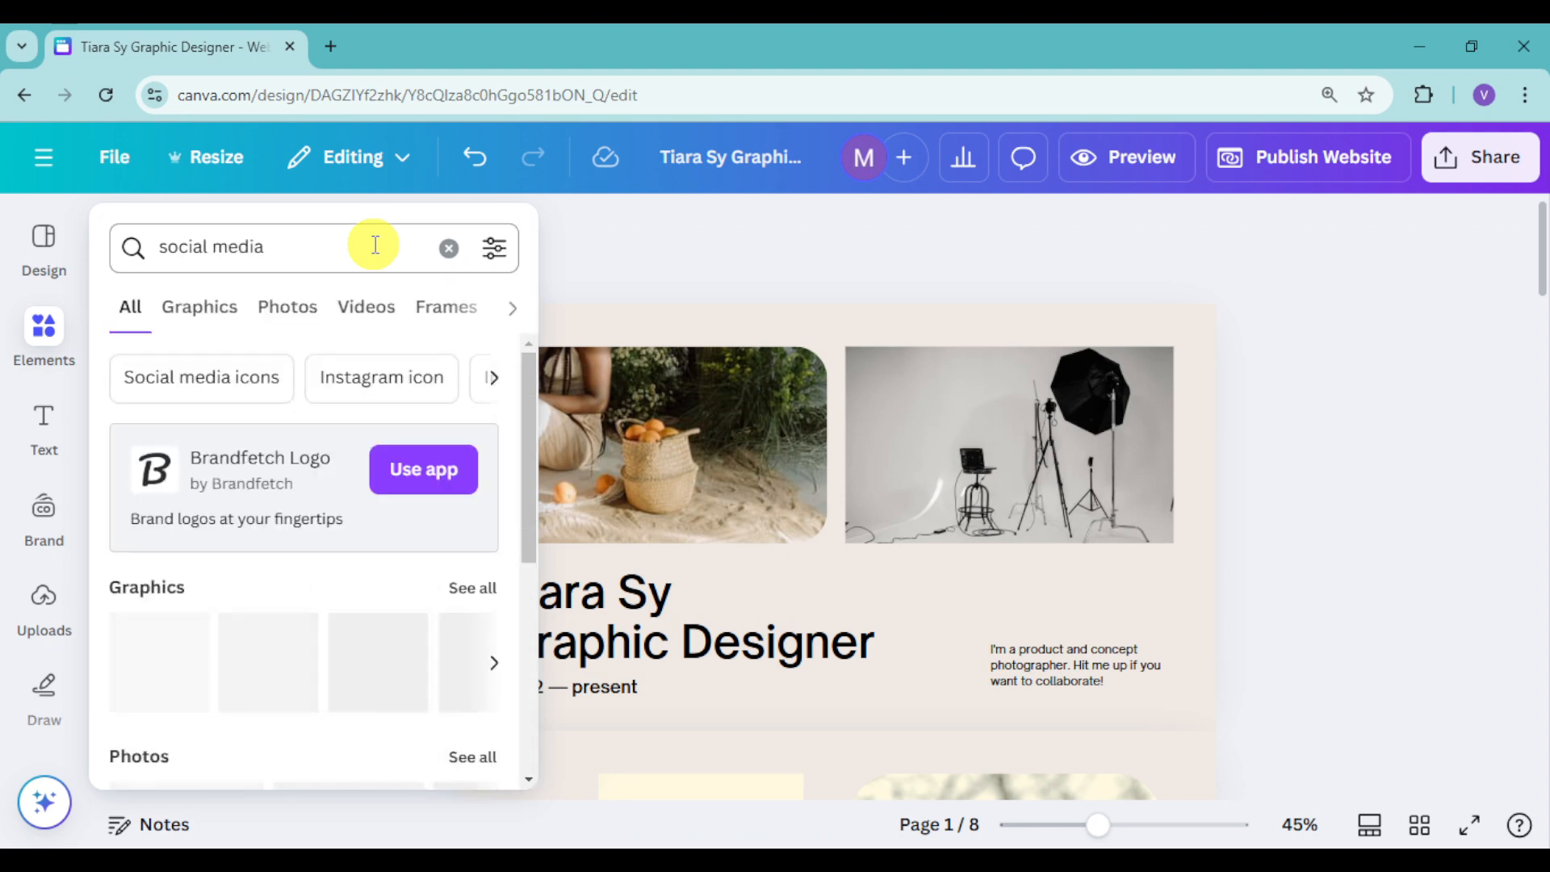
{"action": "left_click", "coordinate": [292, 317]}
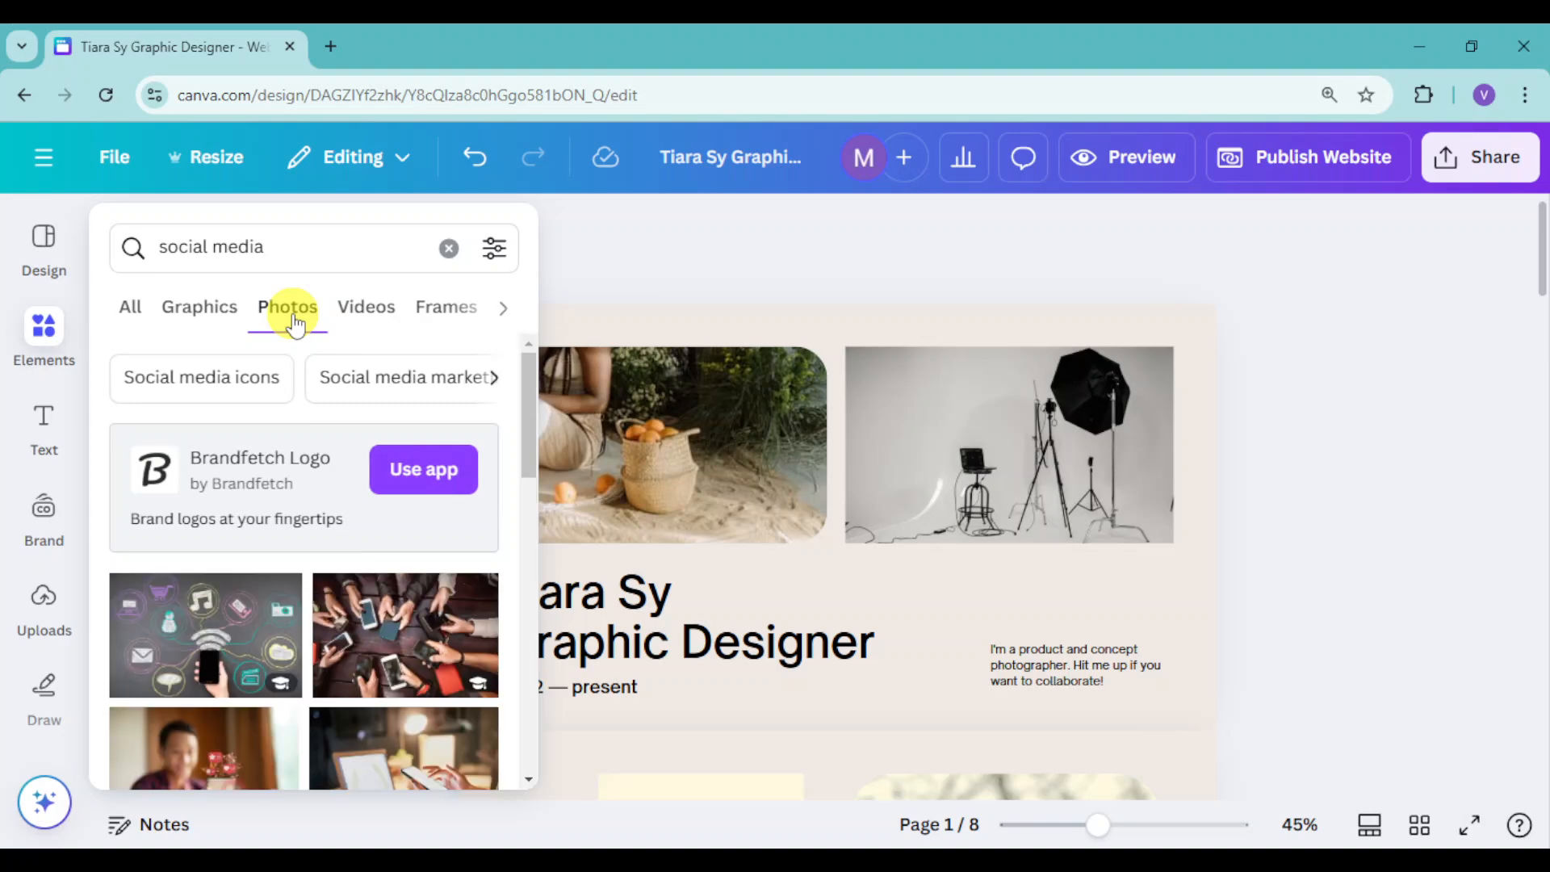
{"action": "left_click", "coordinate": [377, 659]}
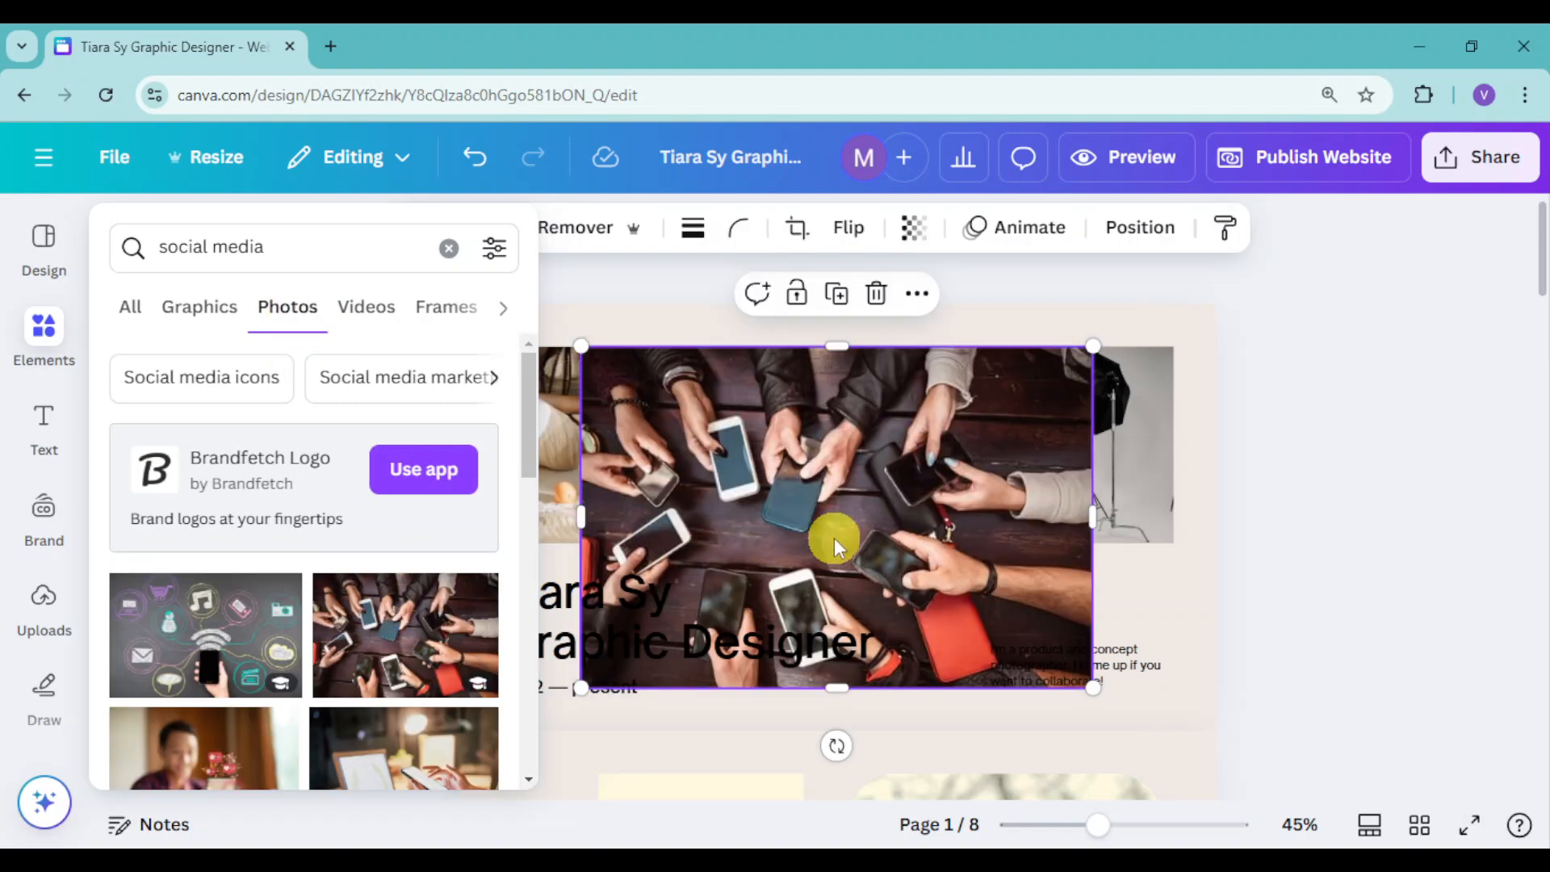
{"action": "left_click_drag", "start_coordinate": [801, 467], "coordinate": [826, 519]}
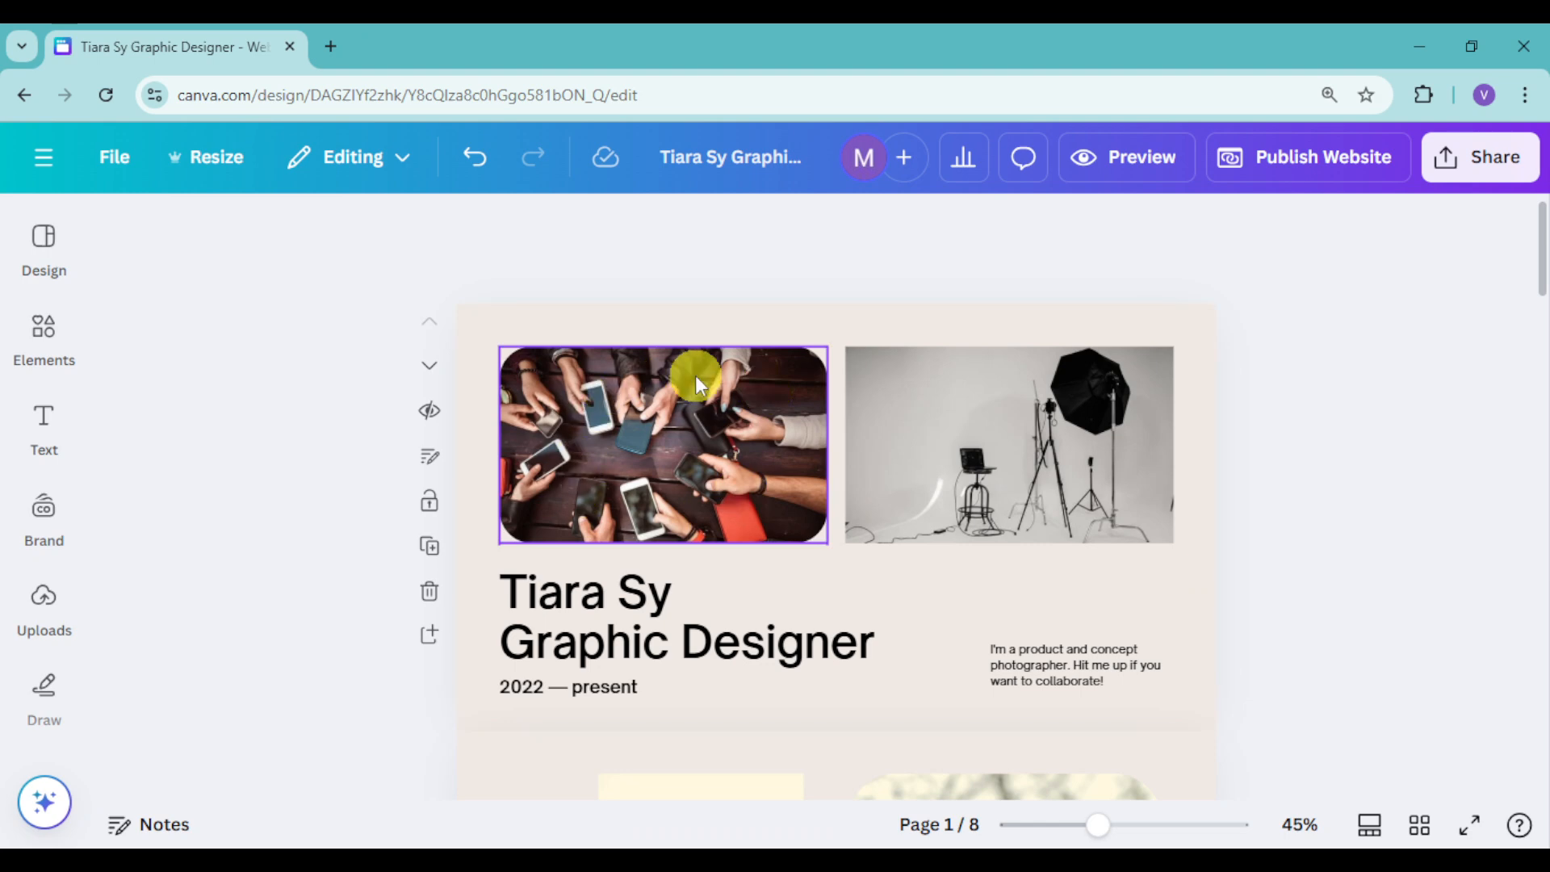
{"action": "left_click", "coordinate": [43, 335]}
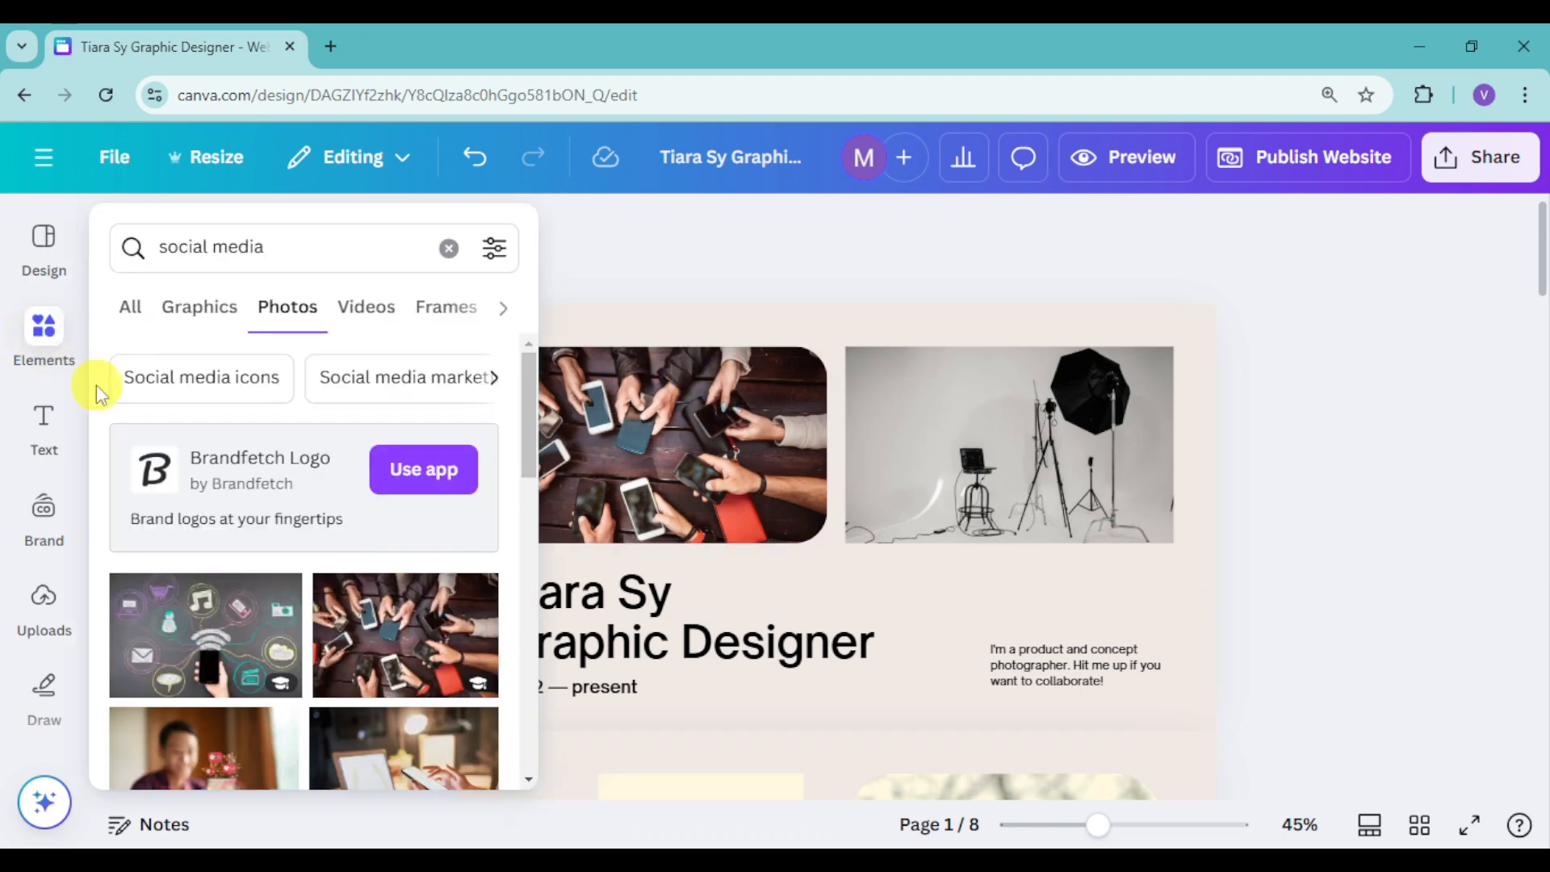
Step: Place the laptop 'SOCIAL MEDIA' photo in the right frame and adjust its position
{"action": "scroll", "coordinate": [353, 667], "scroll_direction": "down", "scroll_amount": 4}
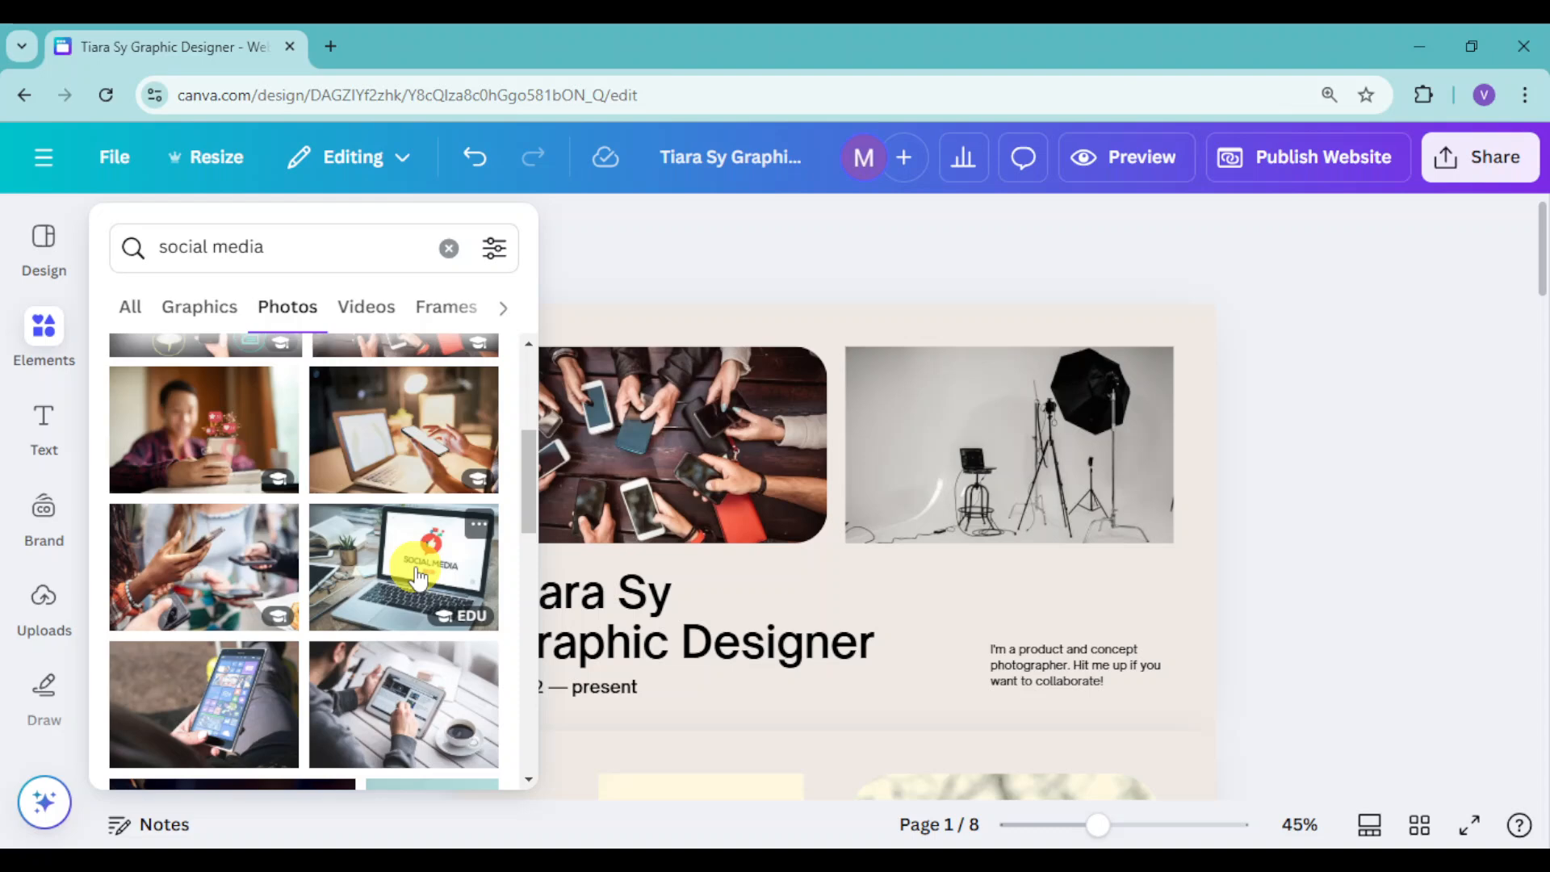
{"action": "left_click", "coordinate": [451, 575]}
{"action": "left_click_drag", "start_coordinate": [935, 485], "coordinate": [1098, 467]}
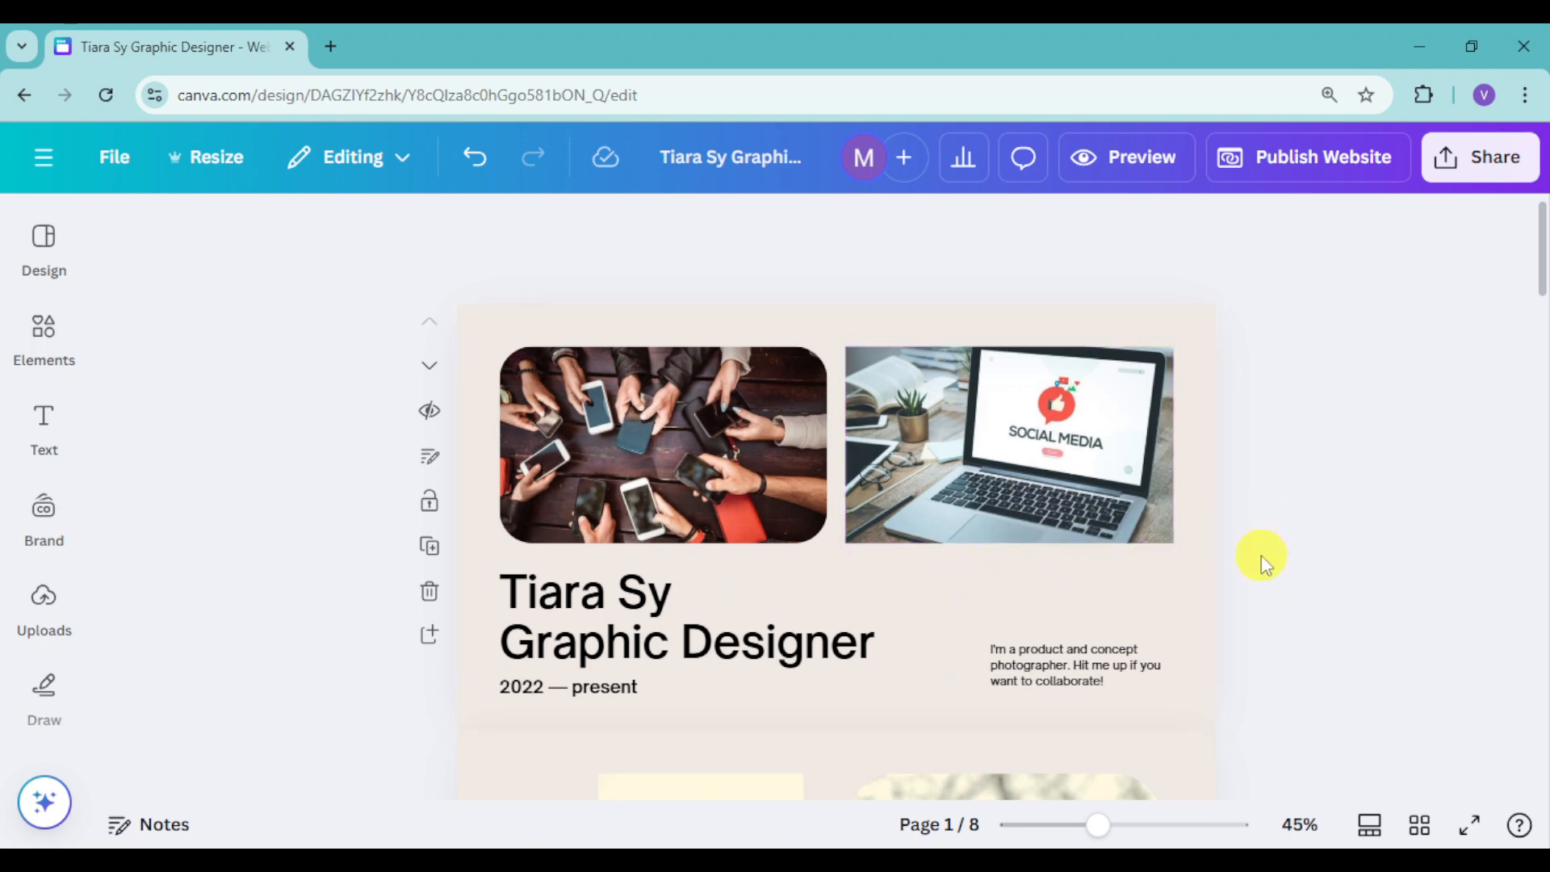
{"action": "double_click", "coordinate": [1106, 491]}
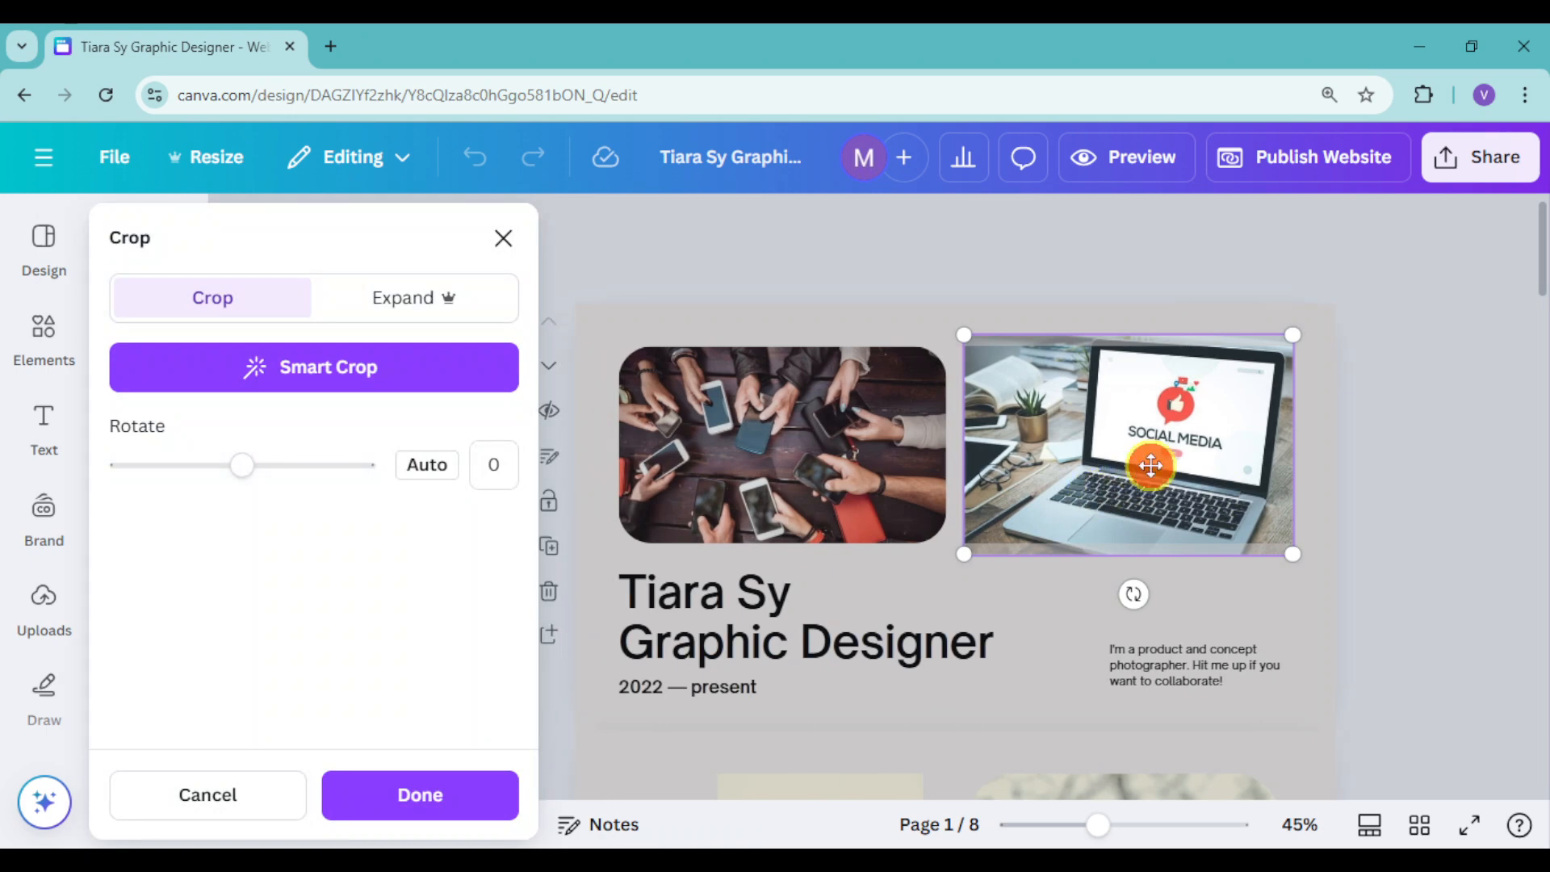
{"action": "left_click_drag", "start_coordinate": [1147, 472], "coordinate": [1146, 486]}
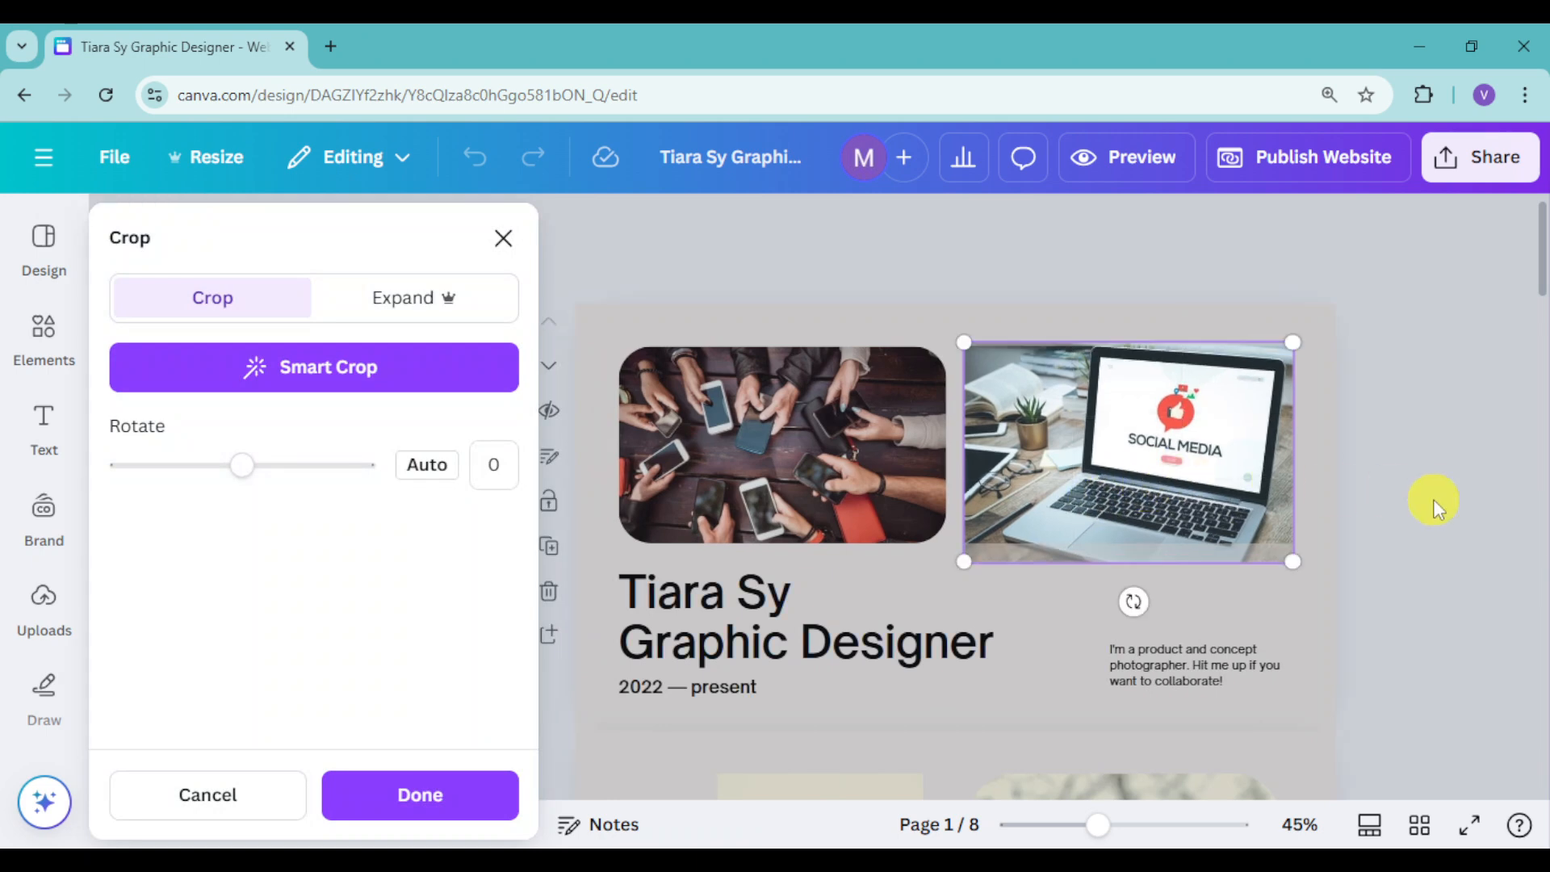
{"action": "left_click", "coordinate": [443, 803]}
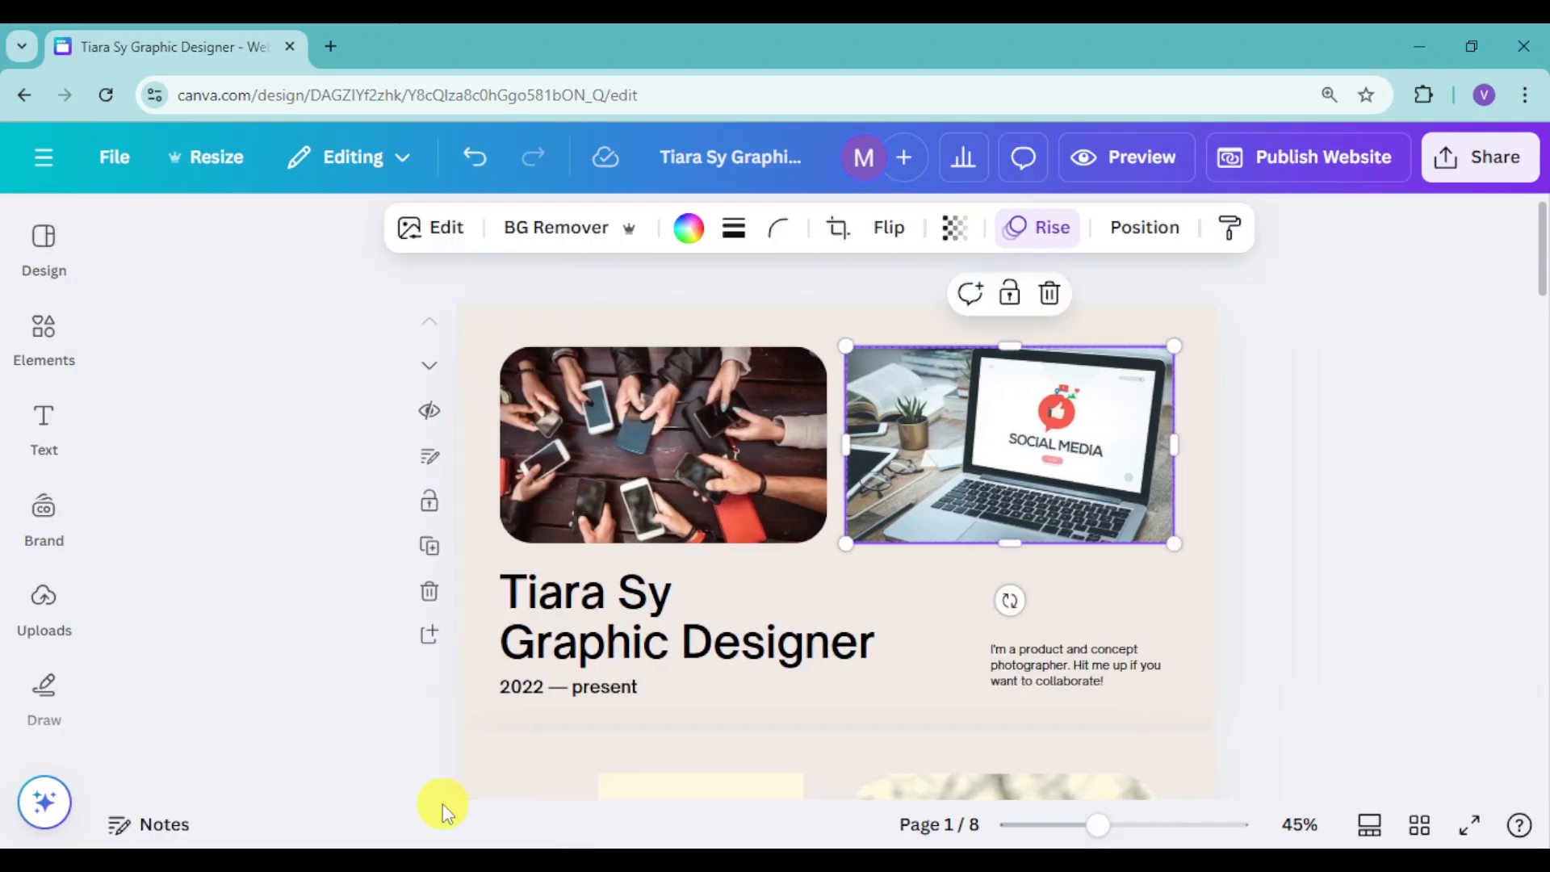
{"action": "left_click", "coordinate": [1340, 575]}
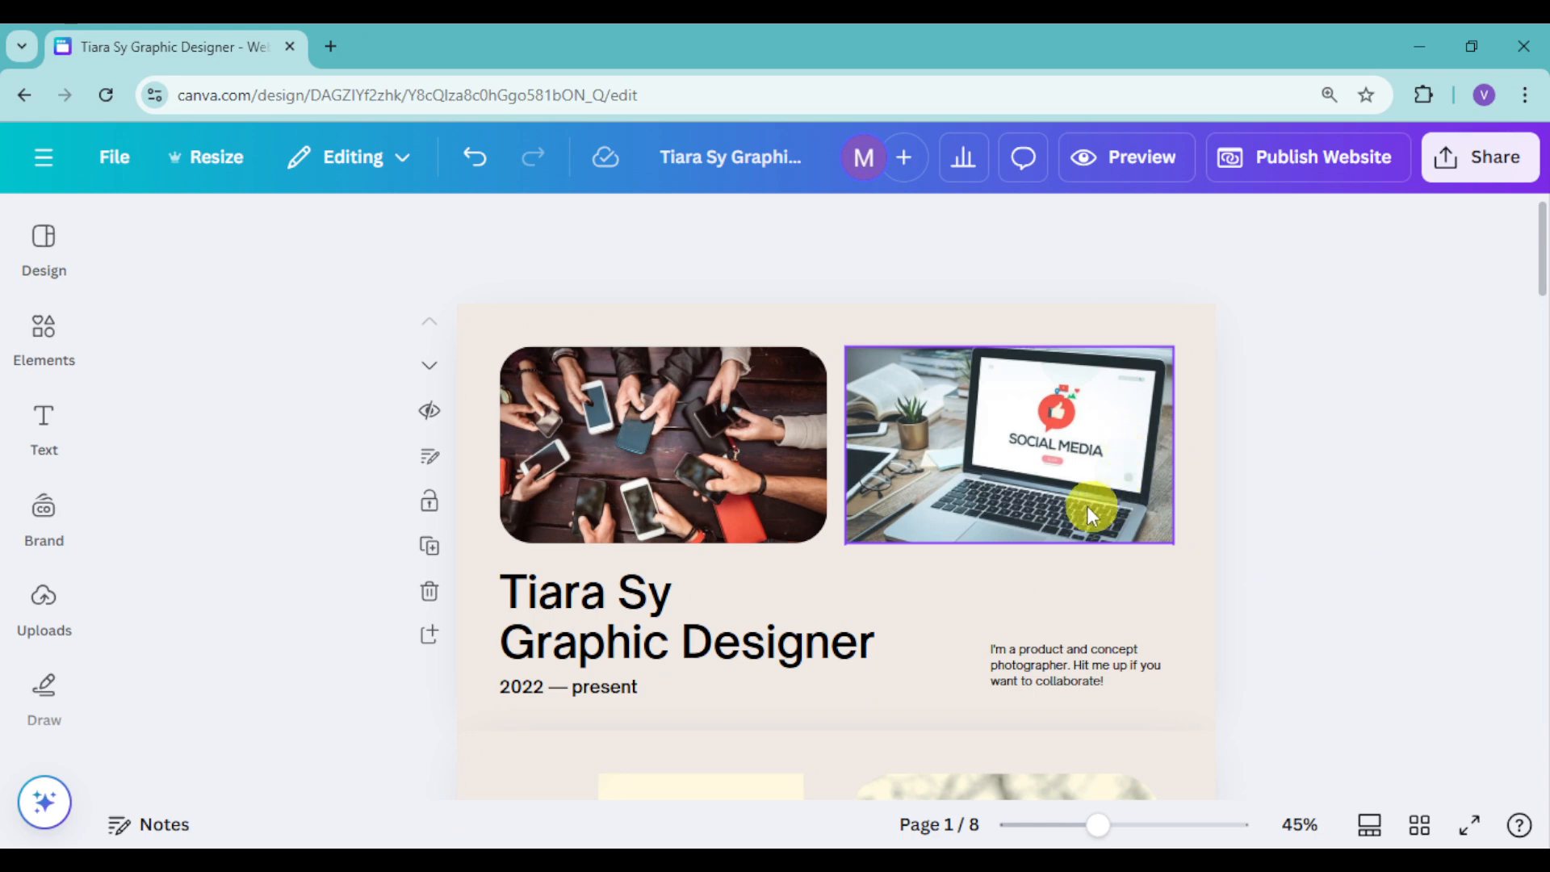
Step: Set the laptop photo's corner rounding to 48
{"action": "left_click", "coordinate": [1033, 457]}
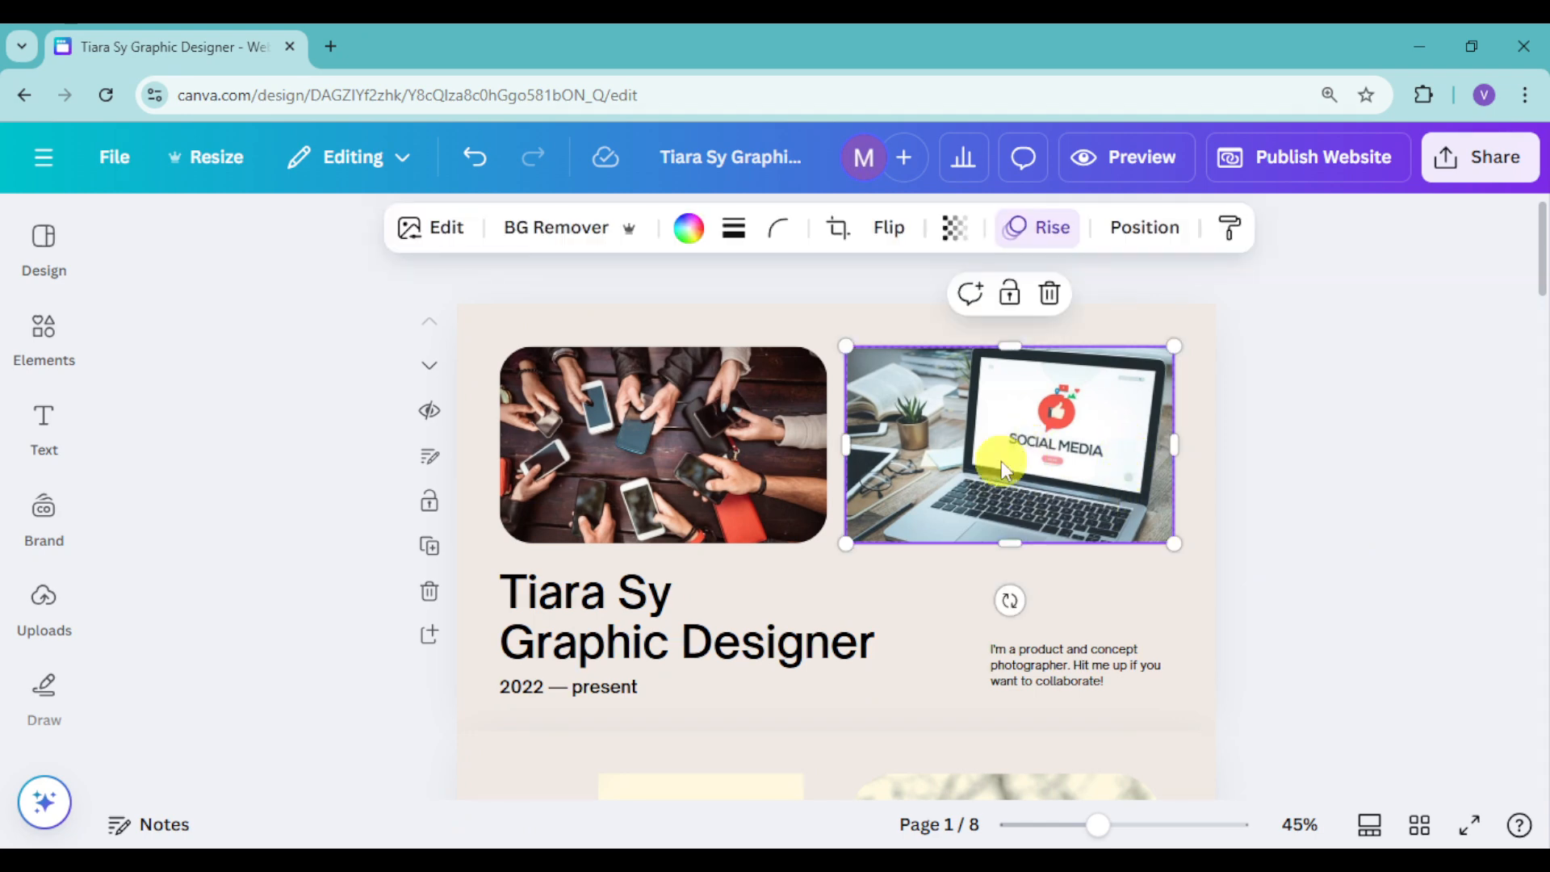
{"action": "left_click", "coordinate": [781, 228]}
{"action": "left_click_drag", "start_coordinate": [642, 331], "coordinate": [740, 379]}
{"action": "left_click", "coordinate": [1384, 548]}
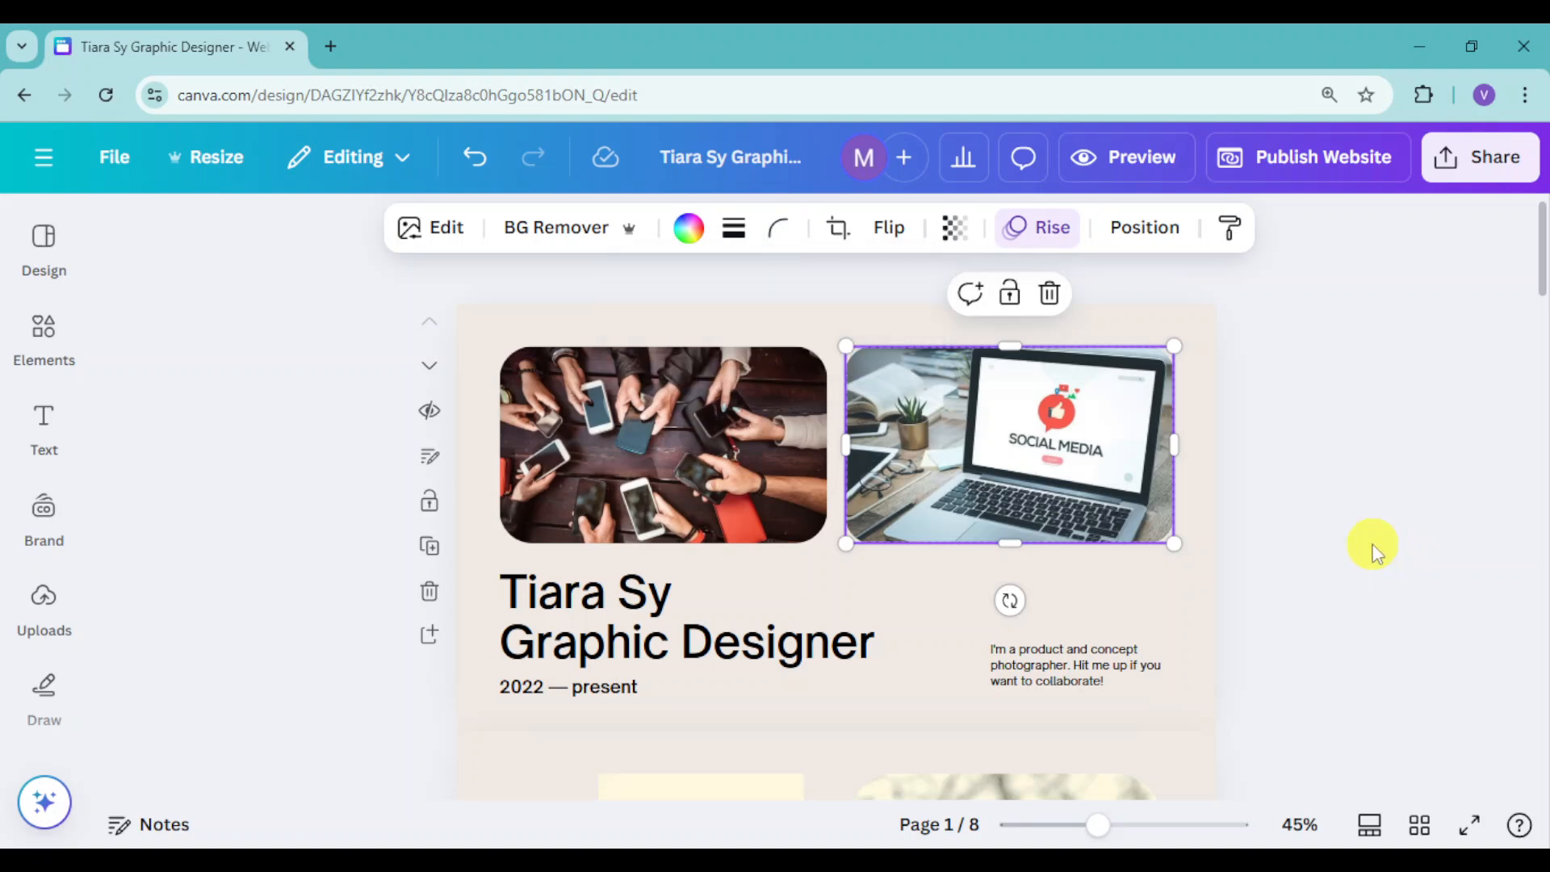
{"action": "left_click", "coordinate": [1196, 603]}
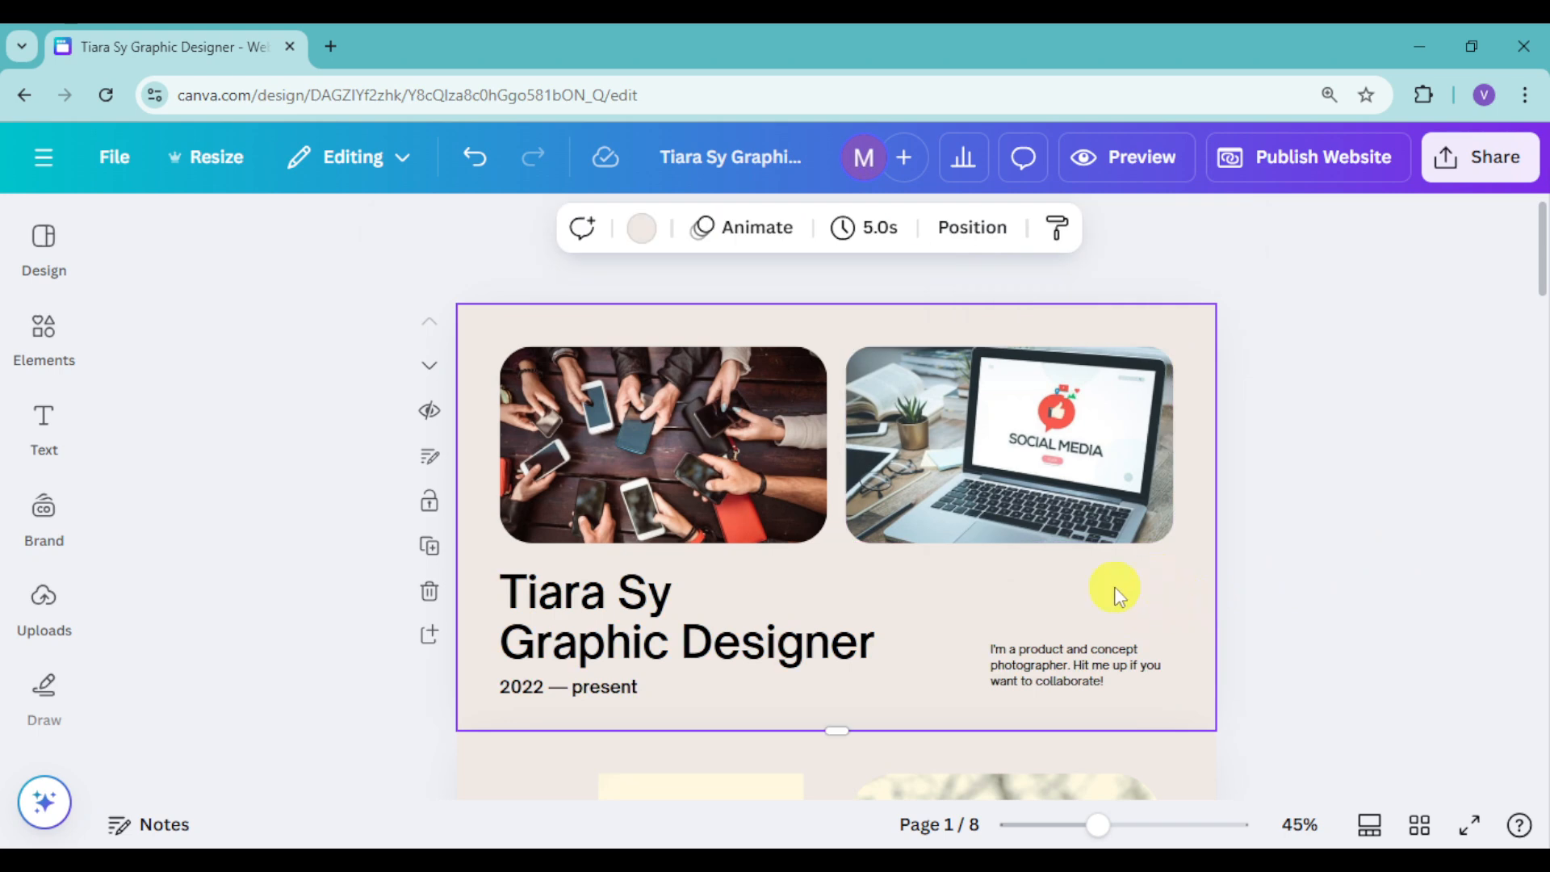
Step: Give the home section a custom dusty pink background, #E9ABAB
{"action": "left_click", "coordinate": [647, 229]}
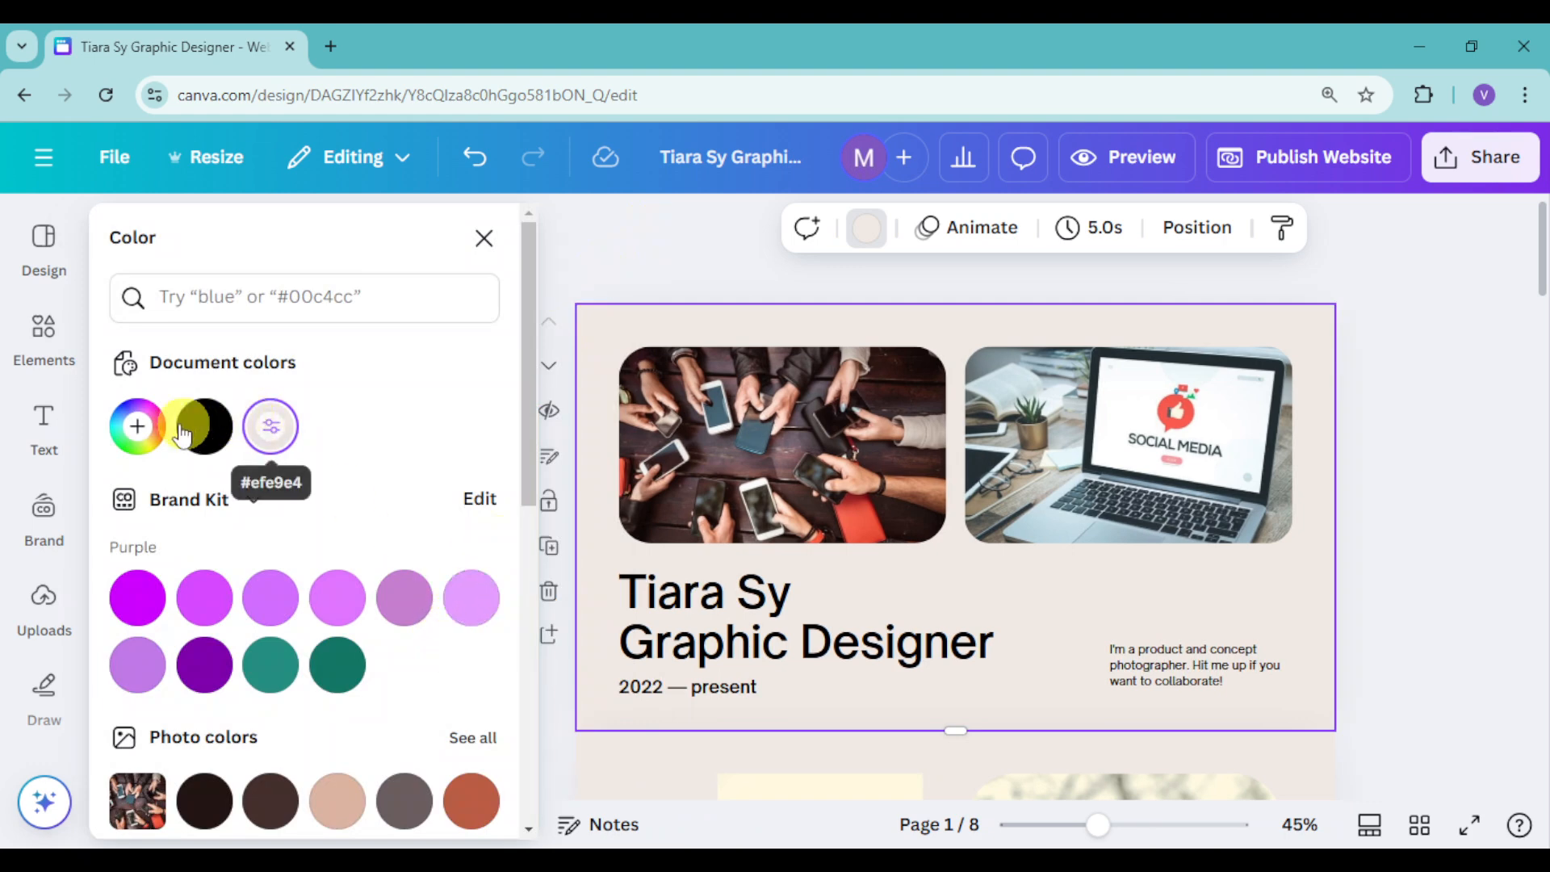
{"action": "left_click", "coordinate": [142, 436]}
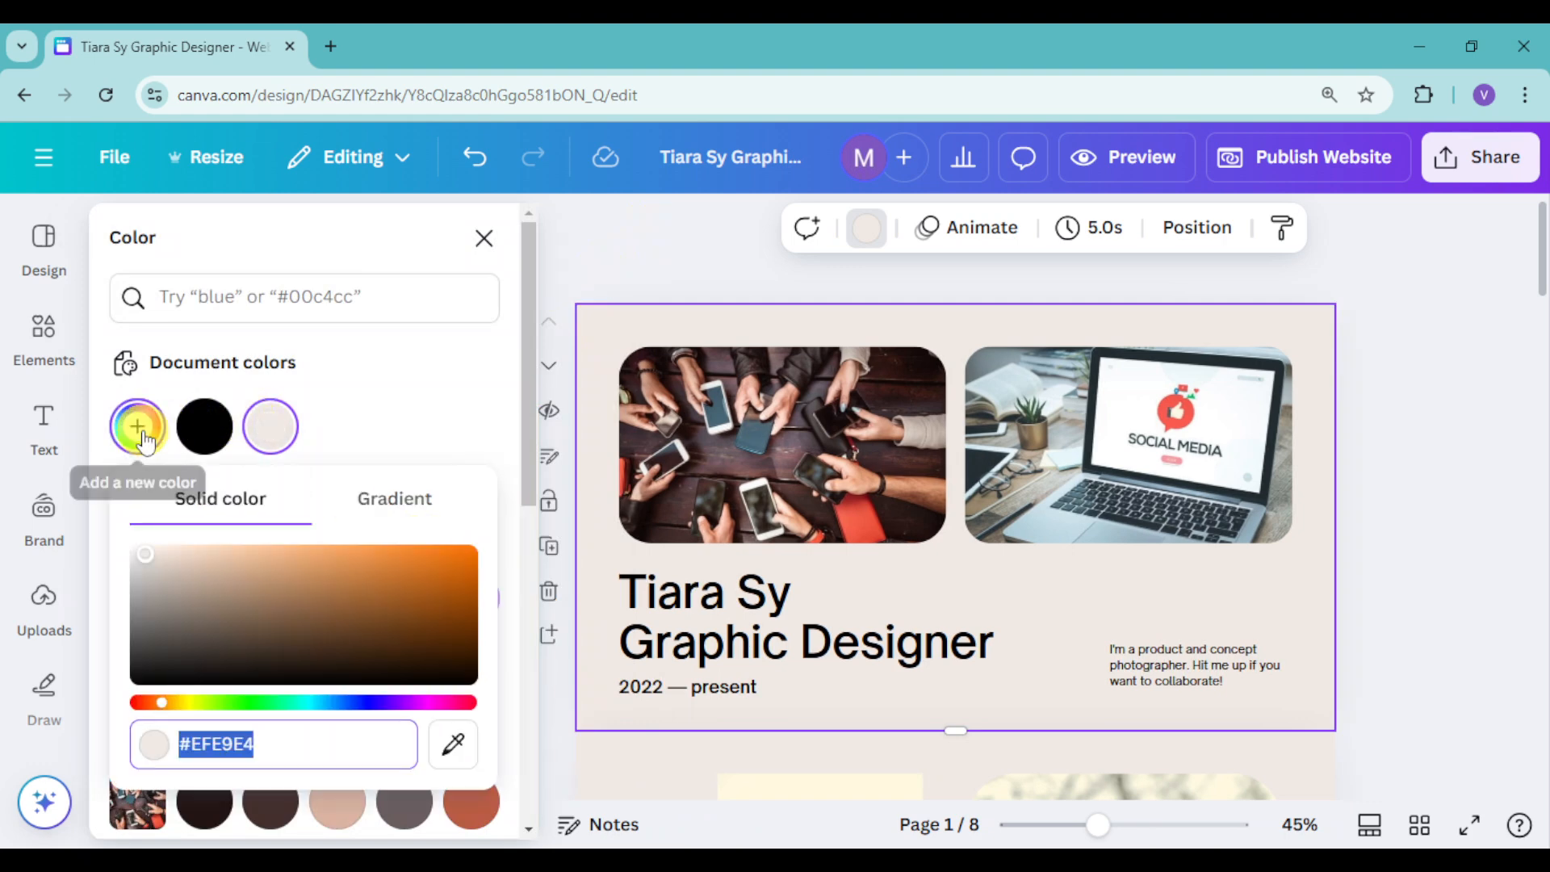
{"action": "left_click_drag", "start_coordinate": [269, 606], "coordinate": [75, 778]}
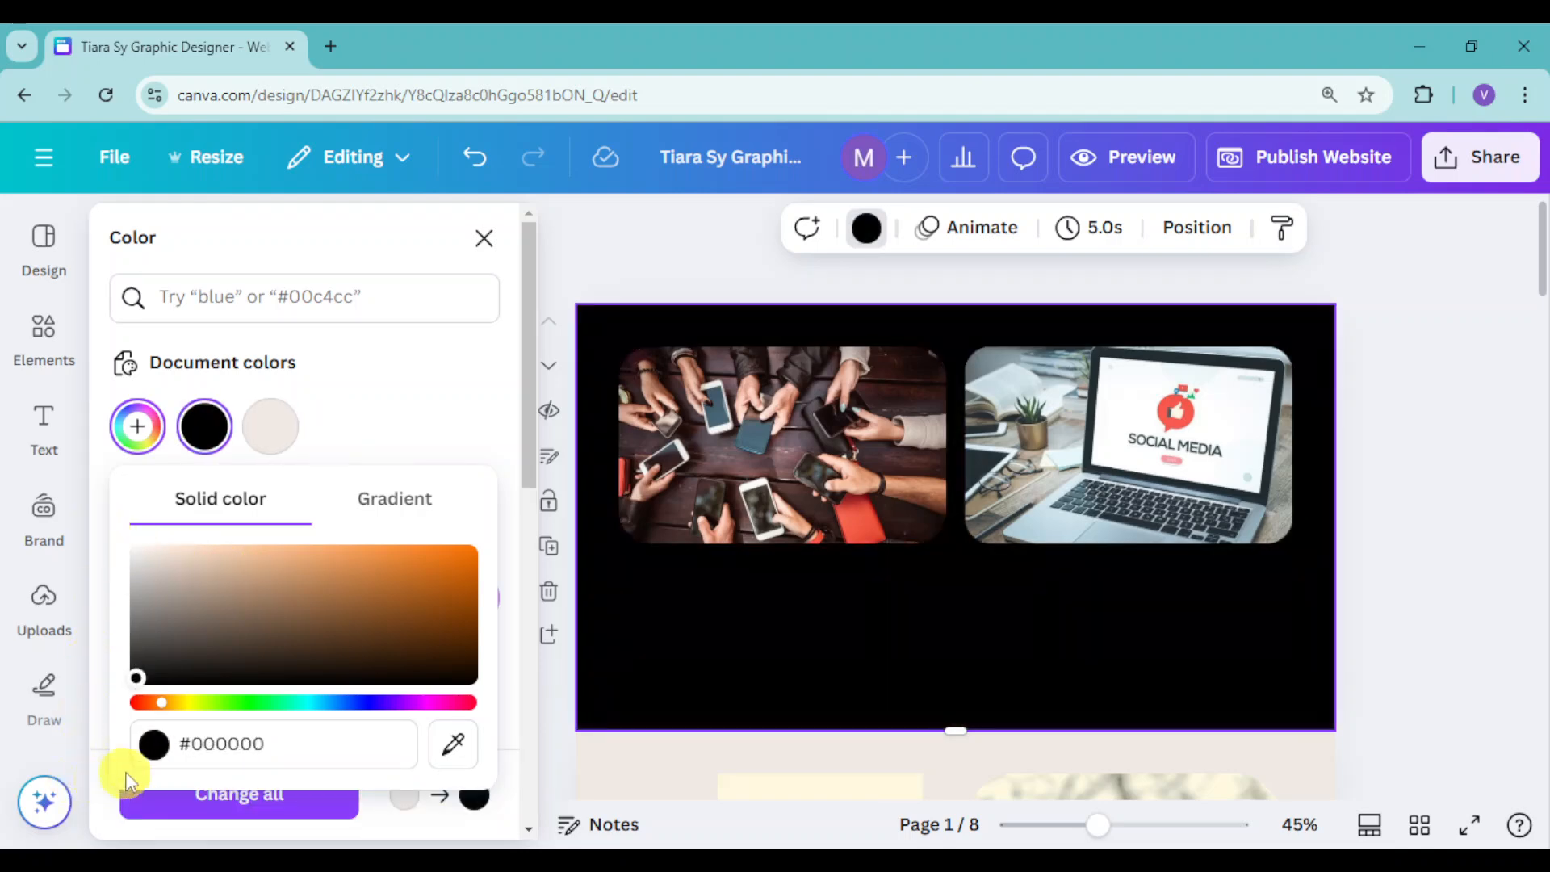
{"action": "left_click_drag", "start_coordinate": [91, 684], "coordinate": [215, 610]}
{"action": "left_click_drag", "start_coordinate": [161, 702], "coordinate": [103, 714]}
{"action": "left_click_drag", "start_coordinate": [216, 613], "coordinate": [224, 556]}
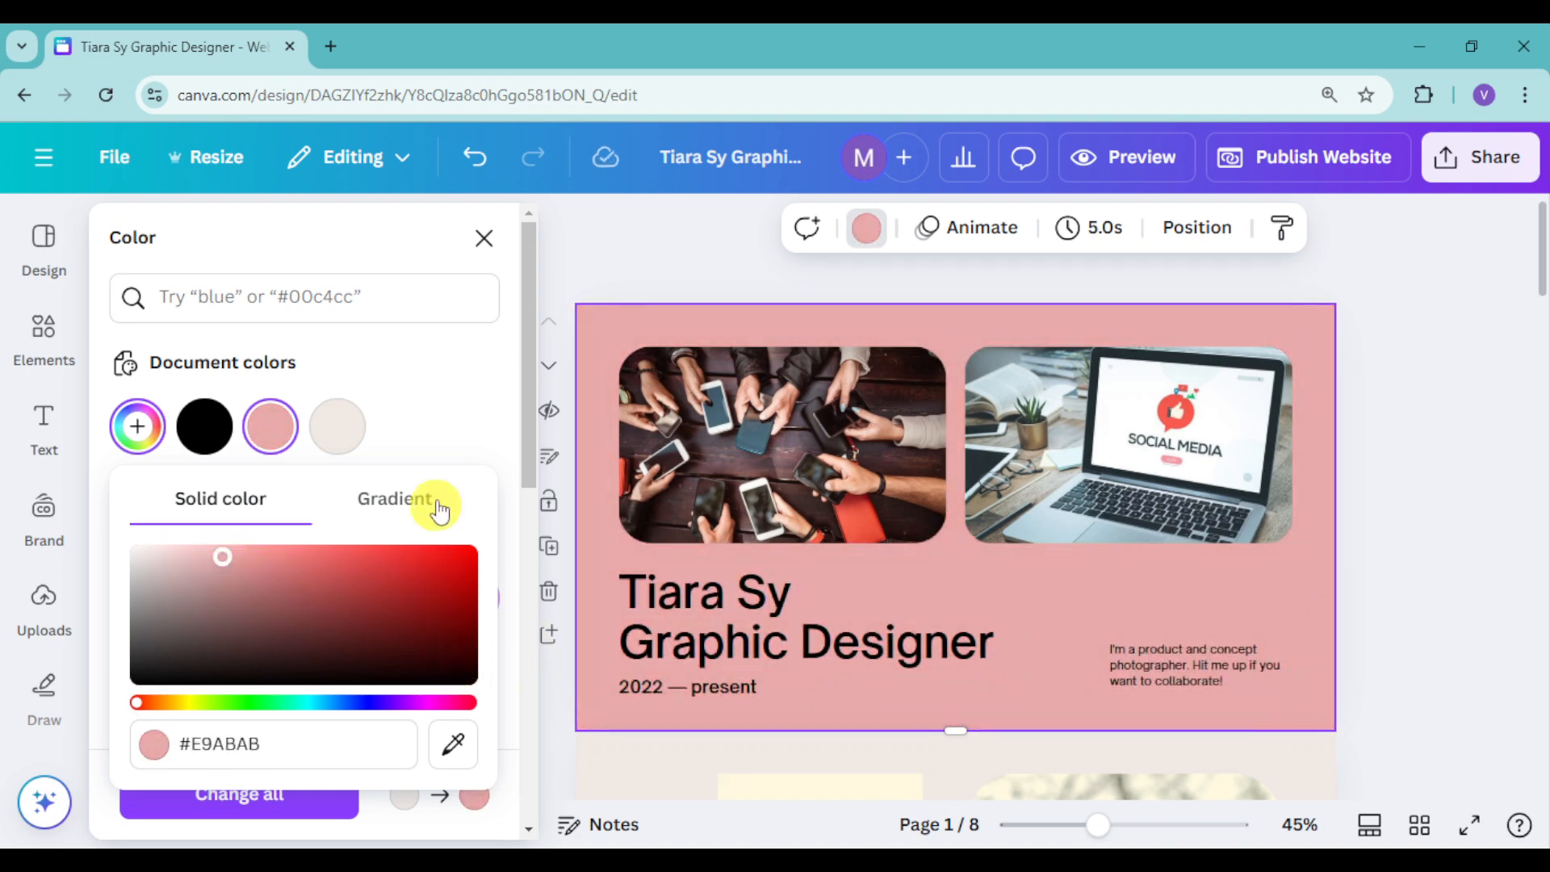
{"action": "left_click", "coordinate": [467, 434]}
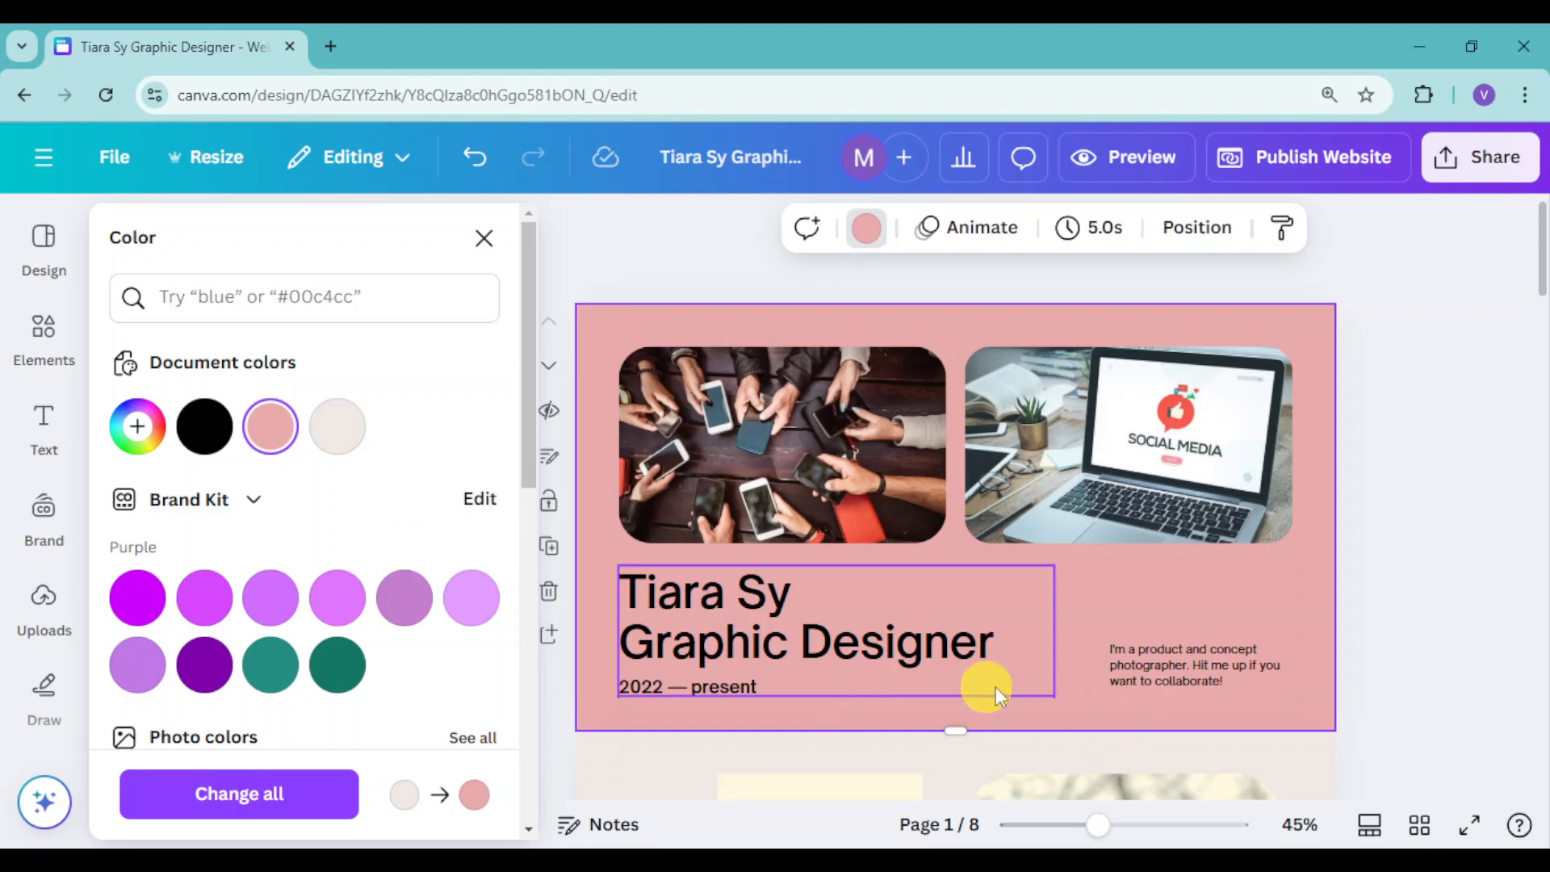
Step: Apply the pink background to all pages with 'Change all'
{"action": "scroll", "coordinate": [935, 640], "scroll_direction": "down", "scroll_amount": 3}
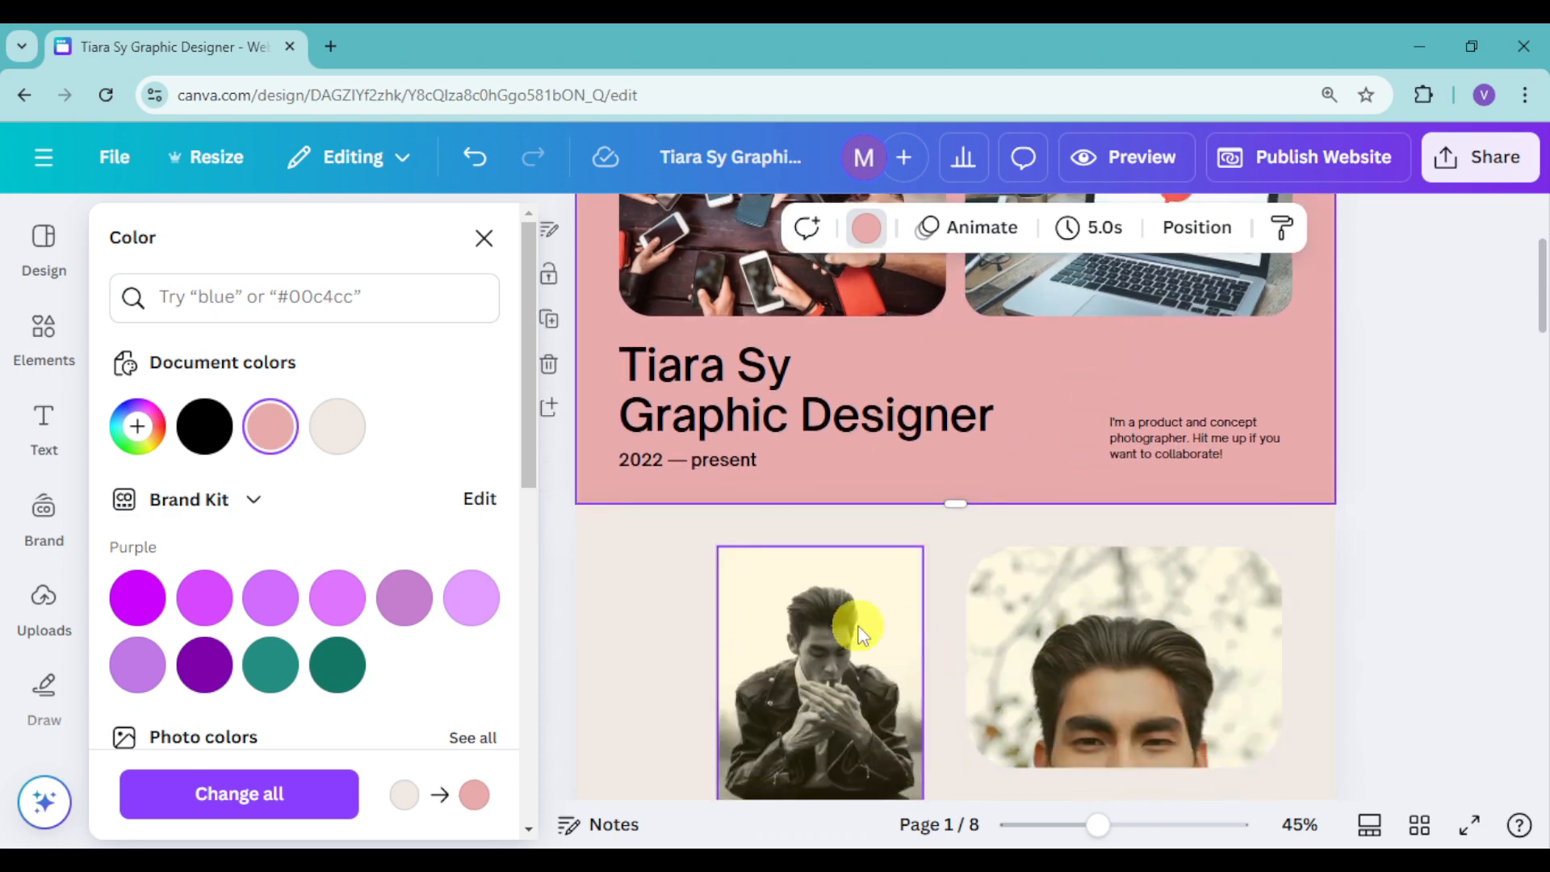
{"action": "scroll", "coordinate": [862, 634], "scroll_direction": "up", "scroll_amount": 3}
{"action": "left_click", "coordinate": [305, 797]}
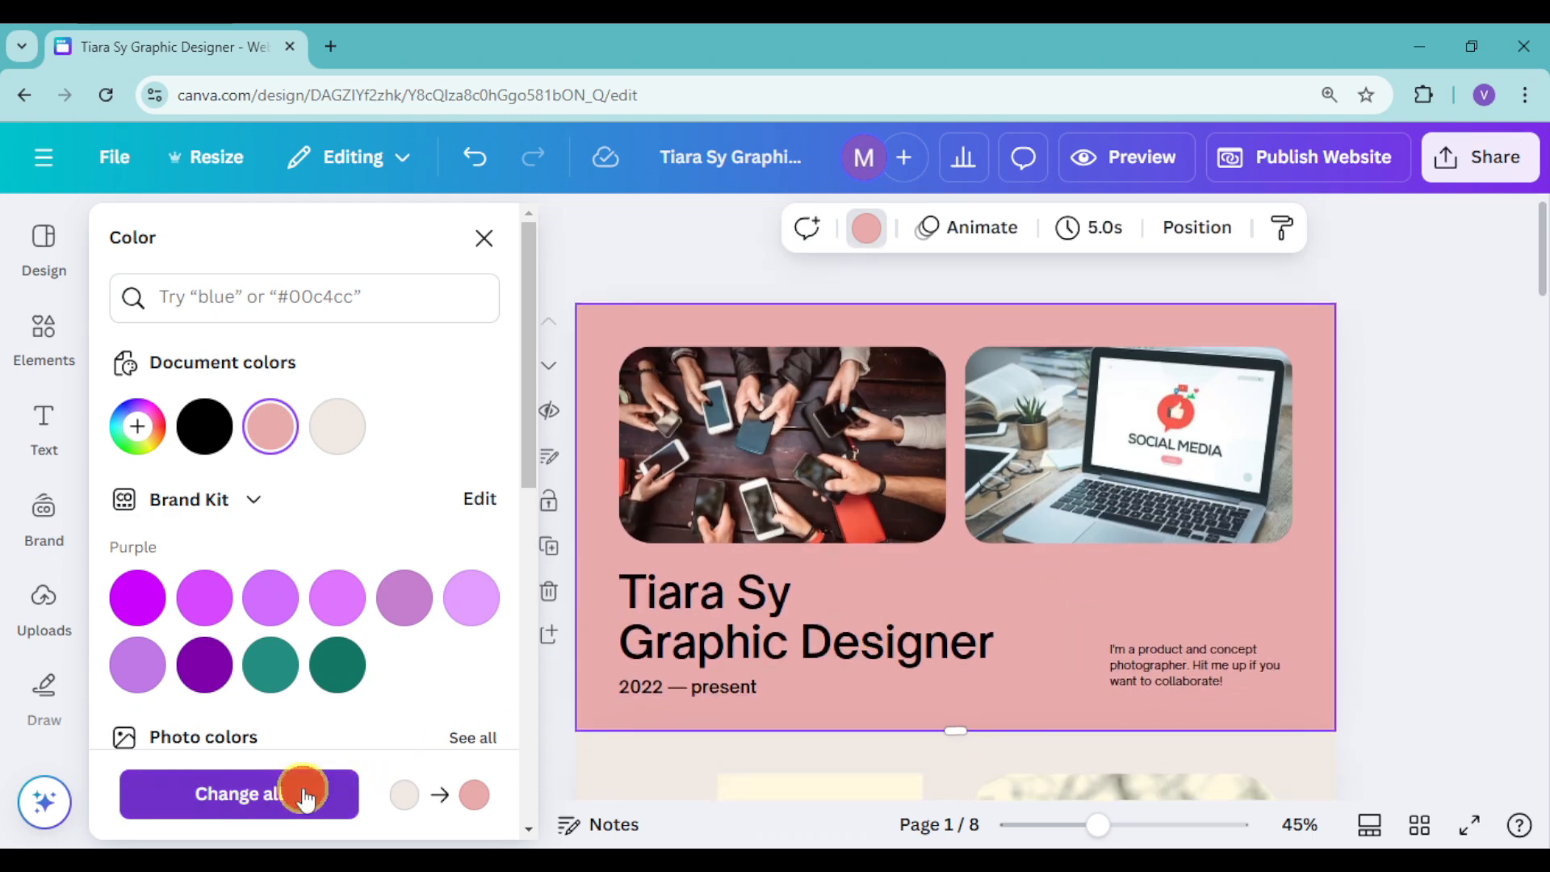
{"action": "left_click", "coordinate": [1391, 639]}
Step: Change 'product and concept photographer' in the page 1 blurb to 'graphic designer'
{"action": "scroll", "coordinate": [909, 638], "scroll_direction": "down", "scroll_amount": 5}
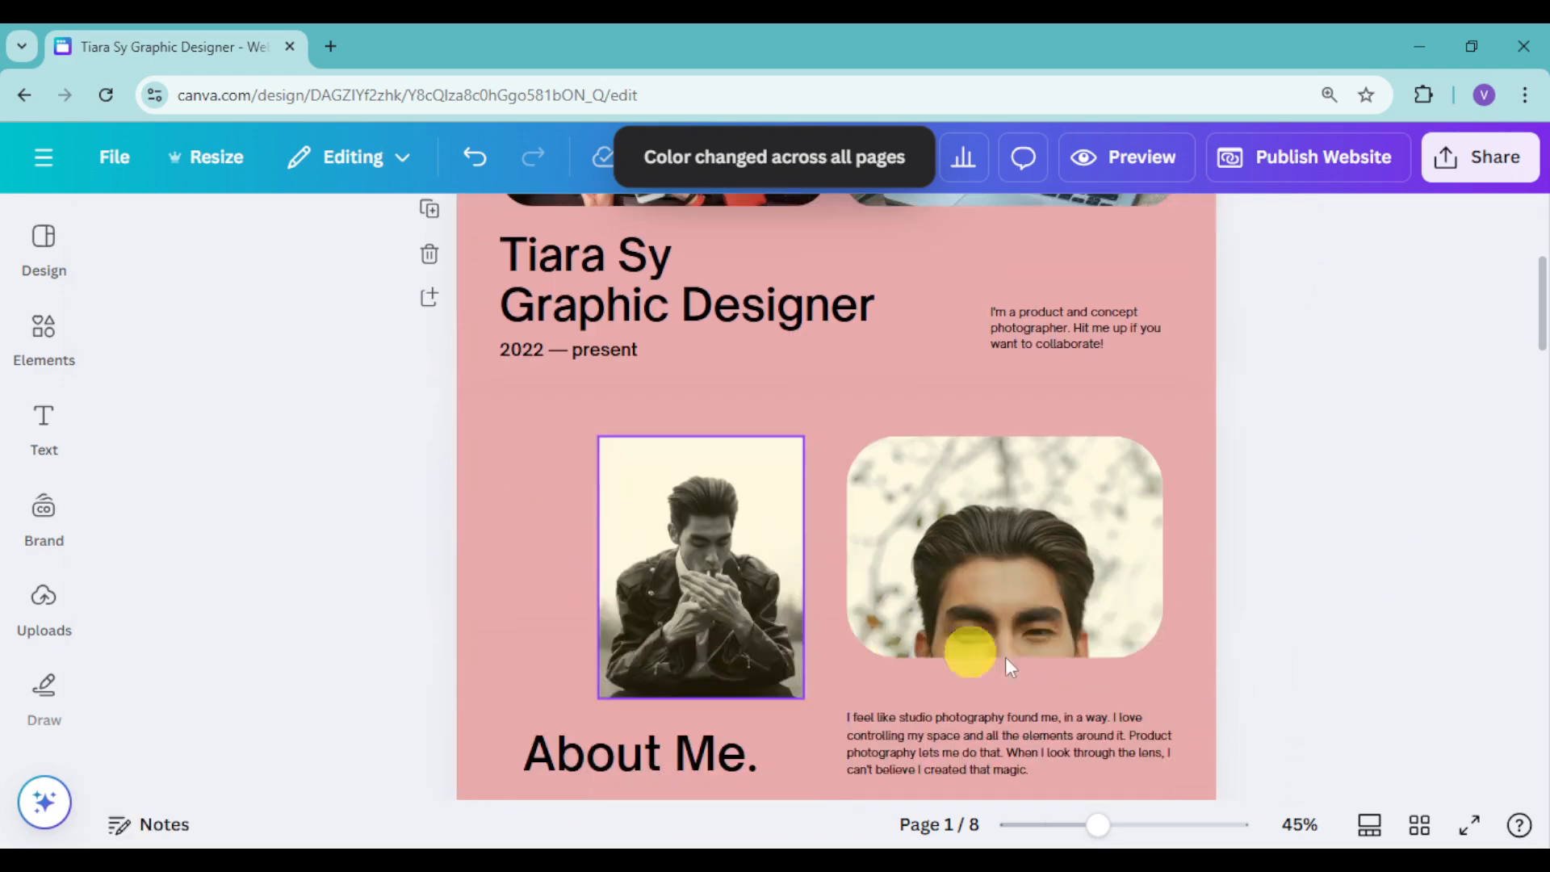
{"action": "scroll", "coordinate": [1070, 656], "scroll_direction": "up", "scroll_amount": 5}
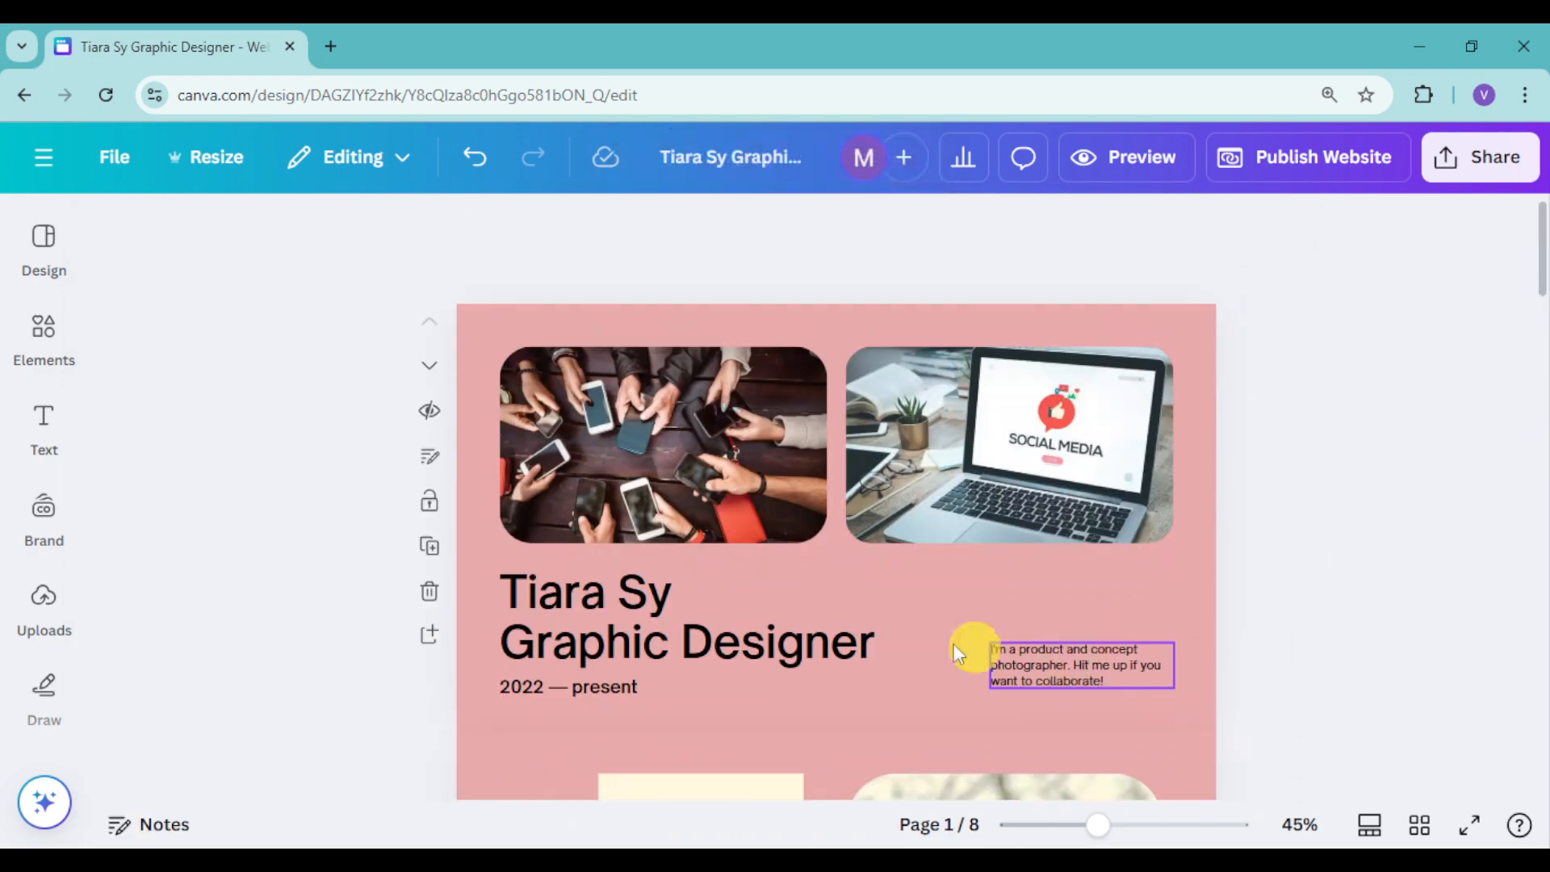
{"action": "left_click_drag", "start_coordinate": [1098, 825], "coordinate": [1106, 824]}
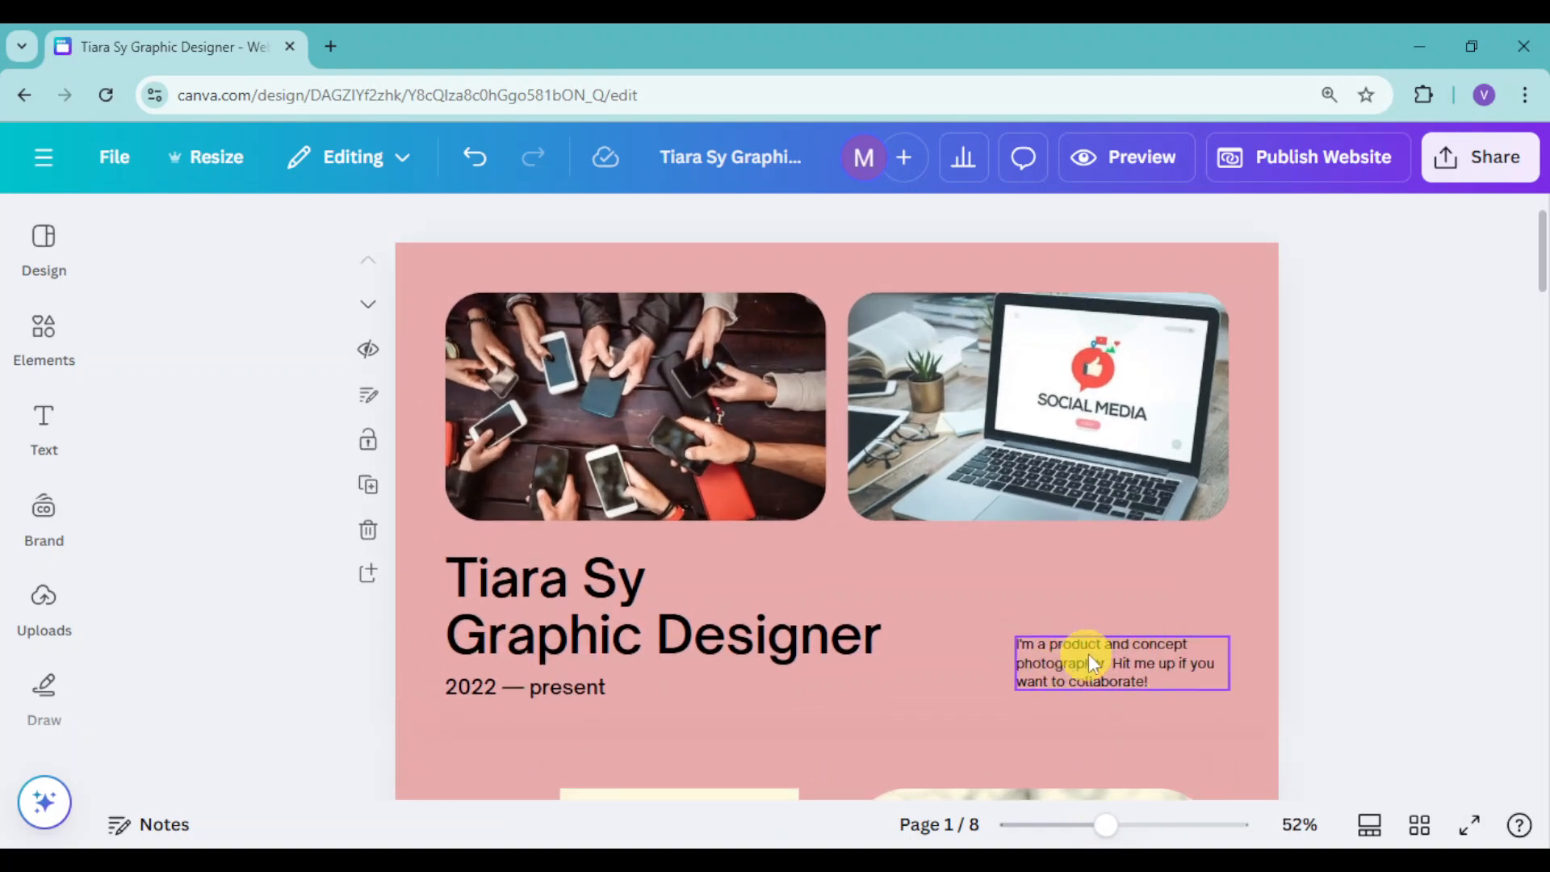
{"action": "left_click", "coordinate": [1119, 666]}
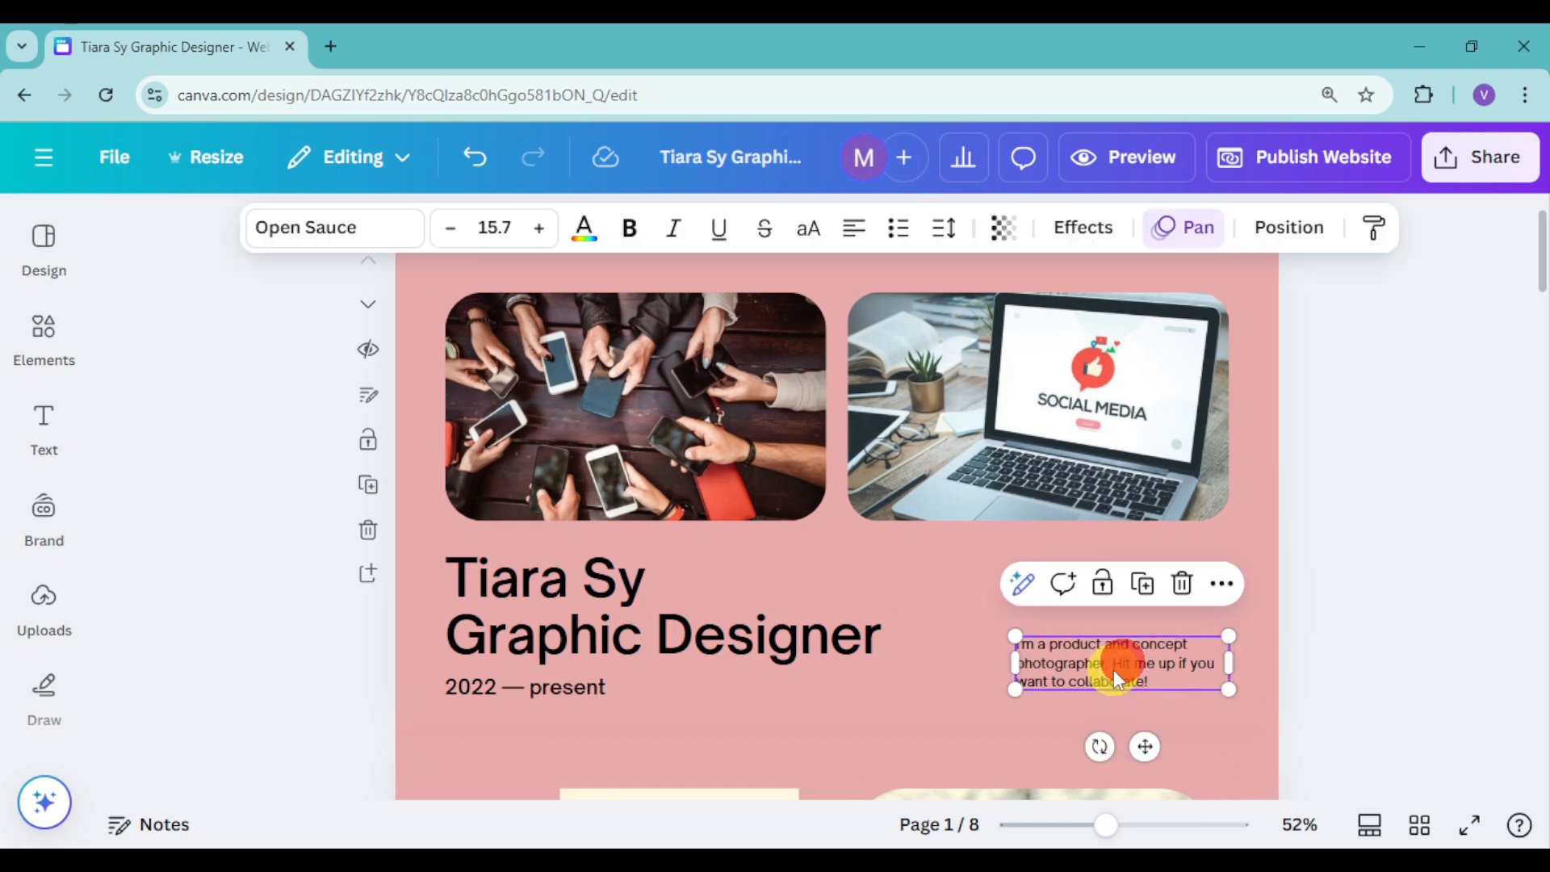
{"action": "double_click", "coordinate": [1101, 668]}
{"action": "left_click_drag", "start_coordinate": [1105, 663], "coordinate": [1054, 646]}
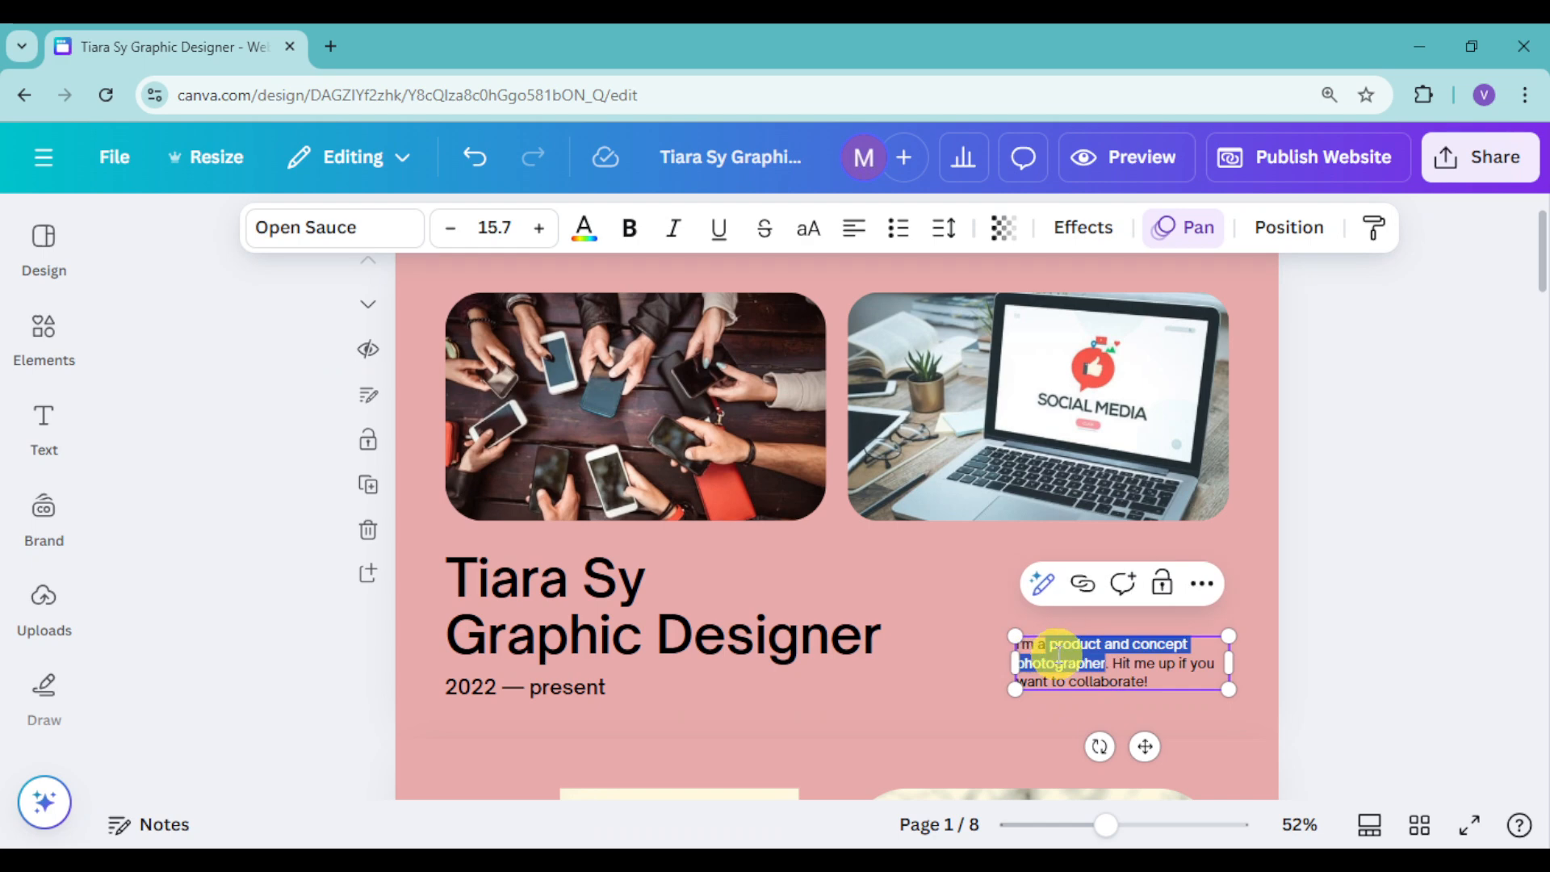
{"action": "type", "text": "gra. Hit me up if you want to"}
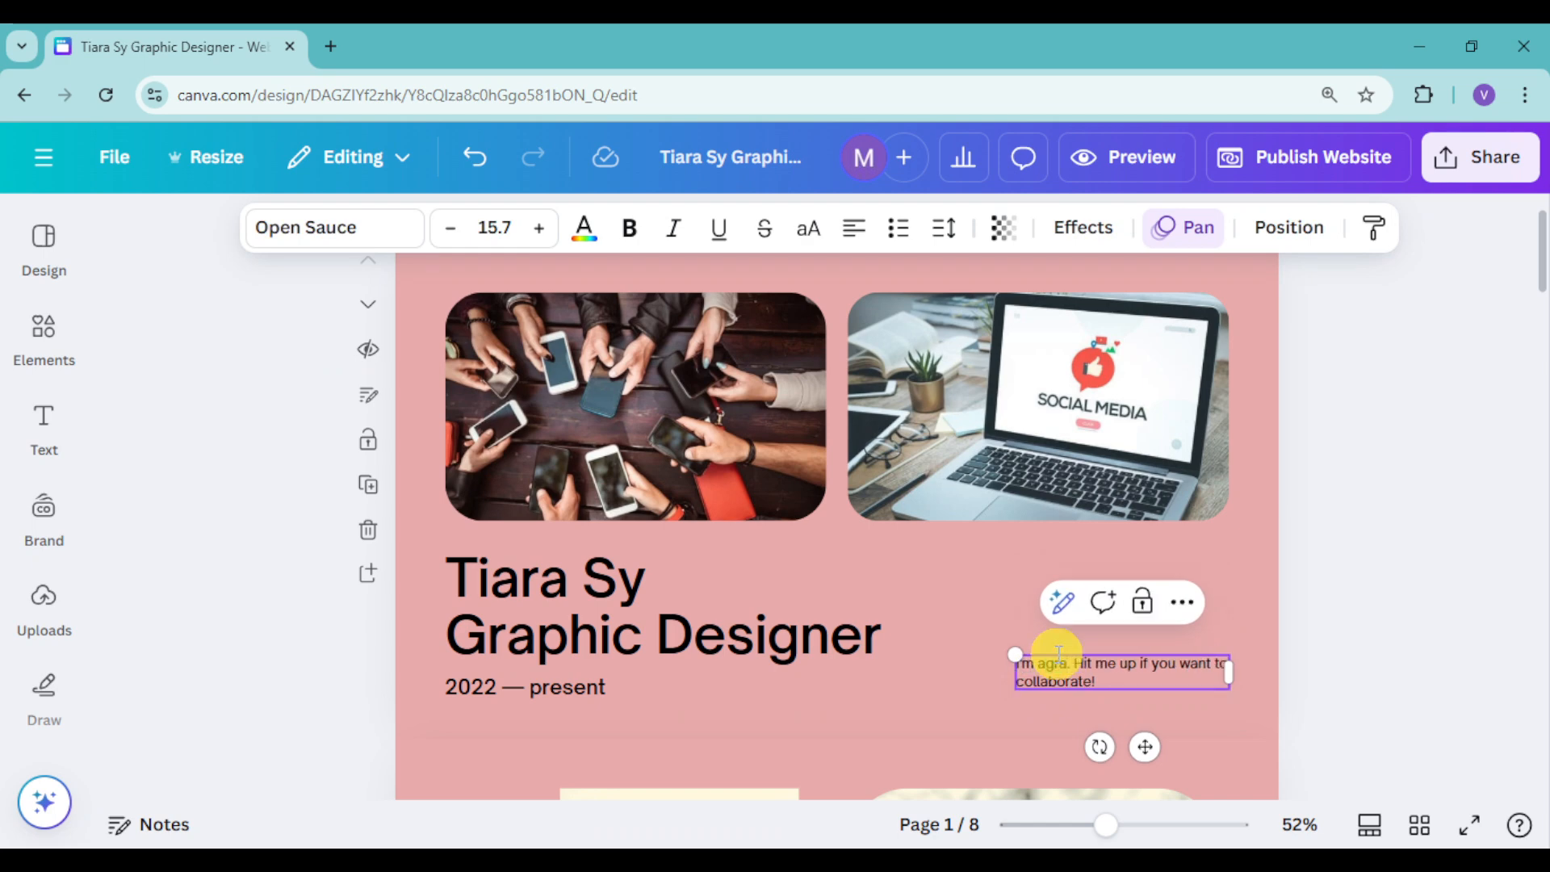
{"action": "type", "text": "graphic"}
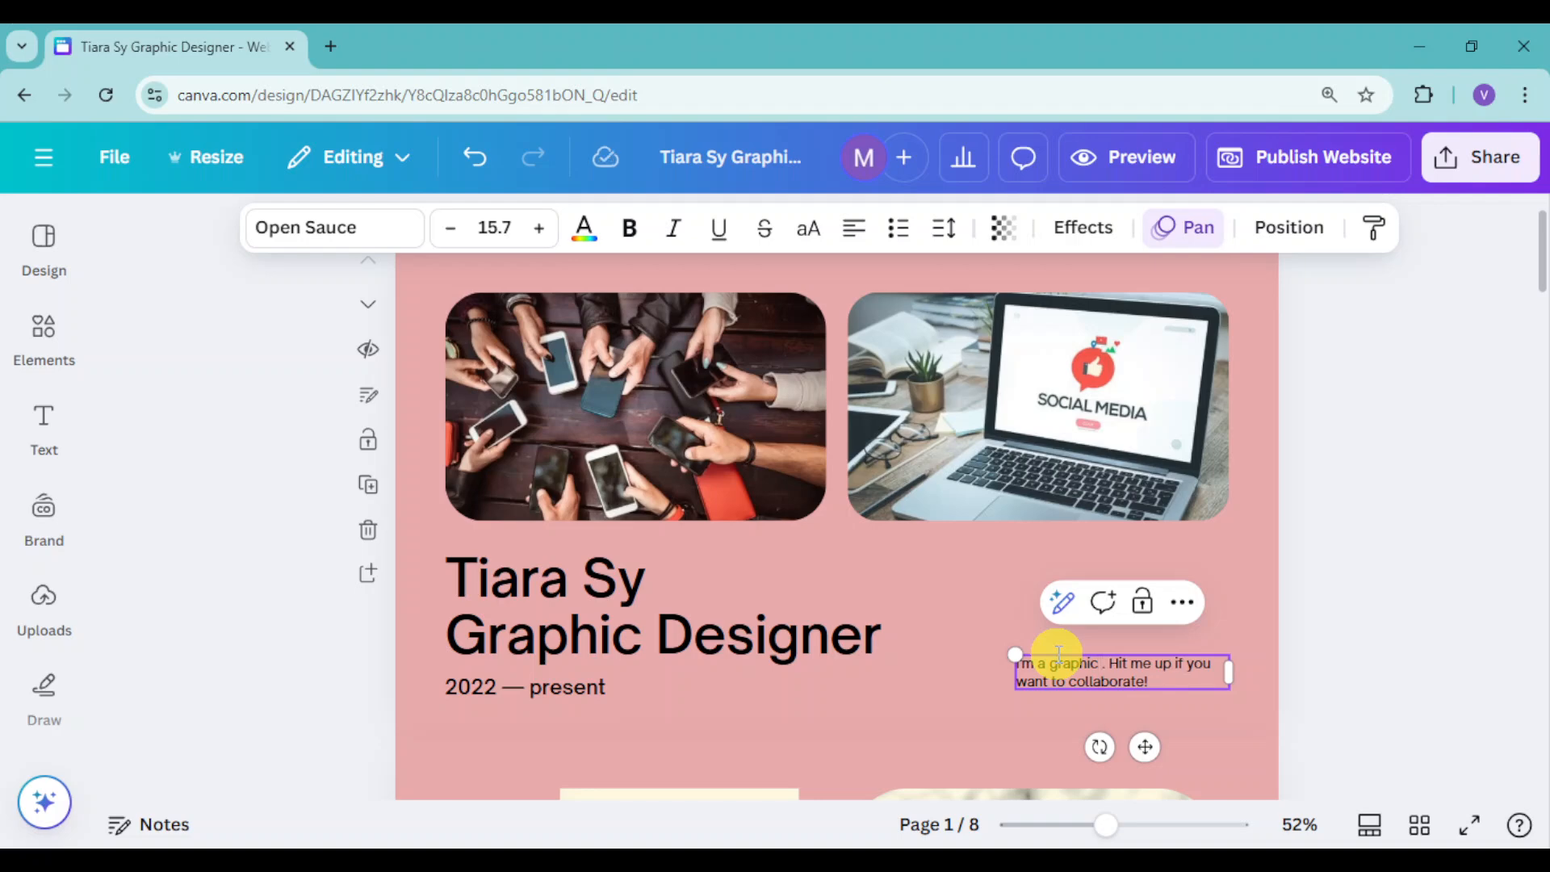
{"action": "type", "text": " designer"}
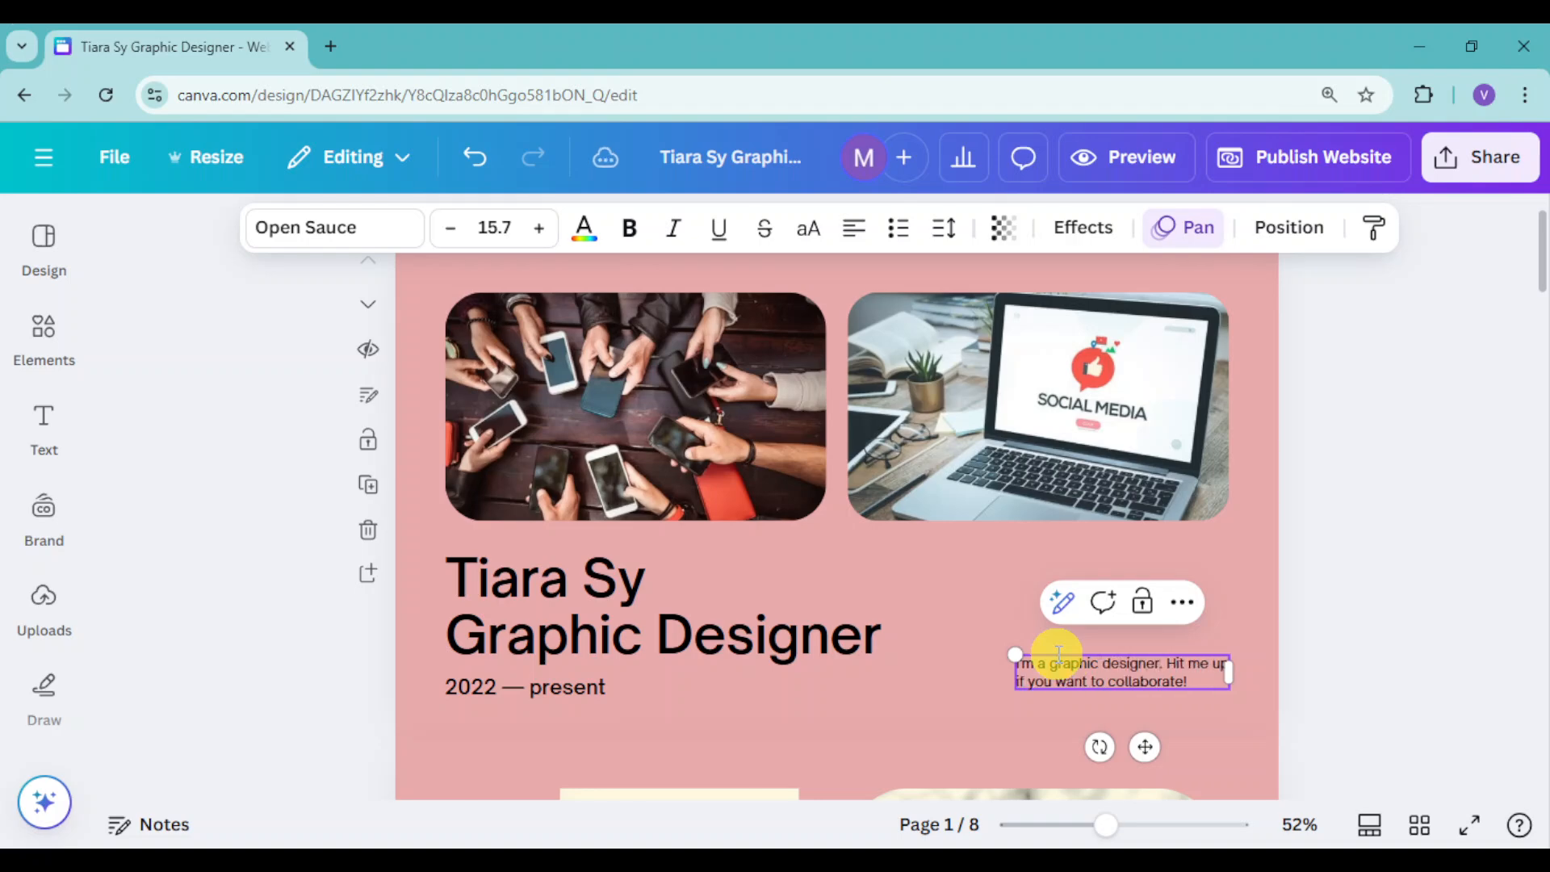
Step: Add the emoji reactions graphic from the 'social media' Graphics results
{"action": "left_click", "coordinate": [18, 339]}
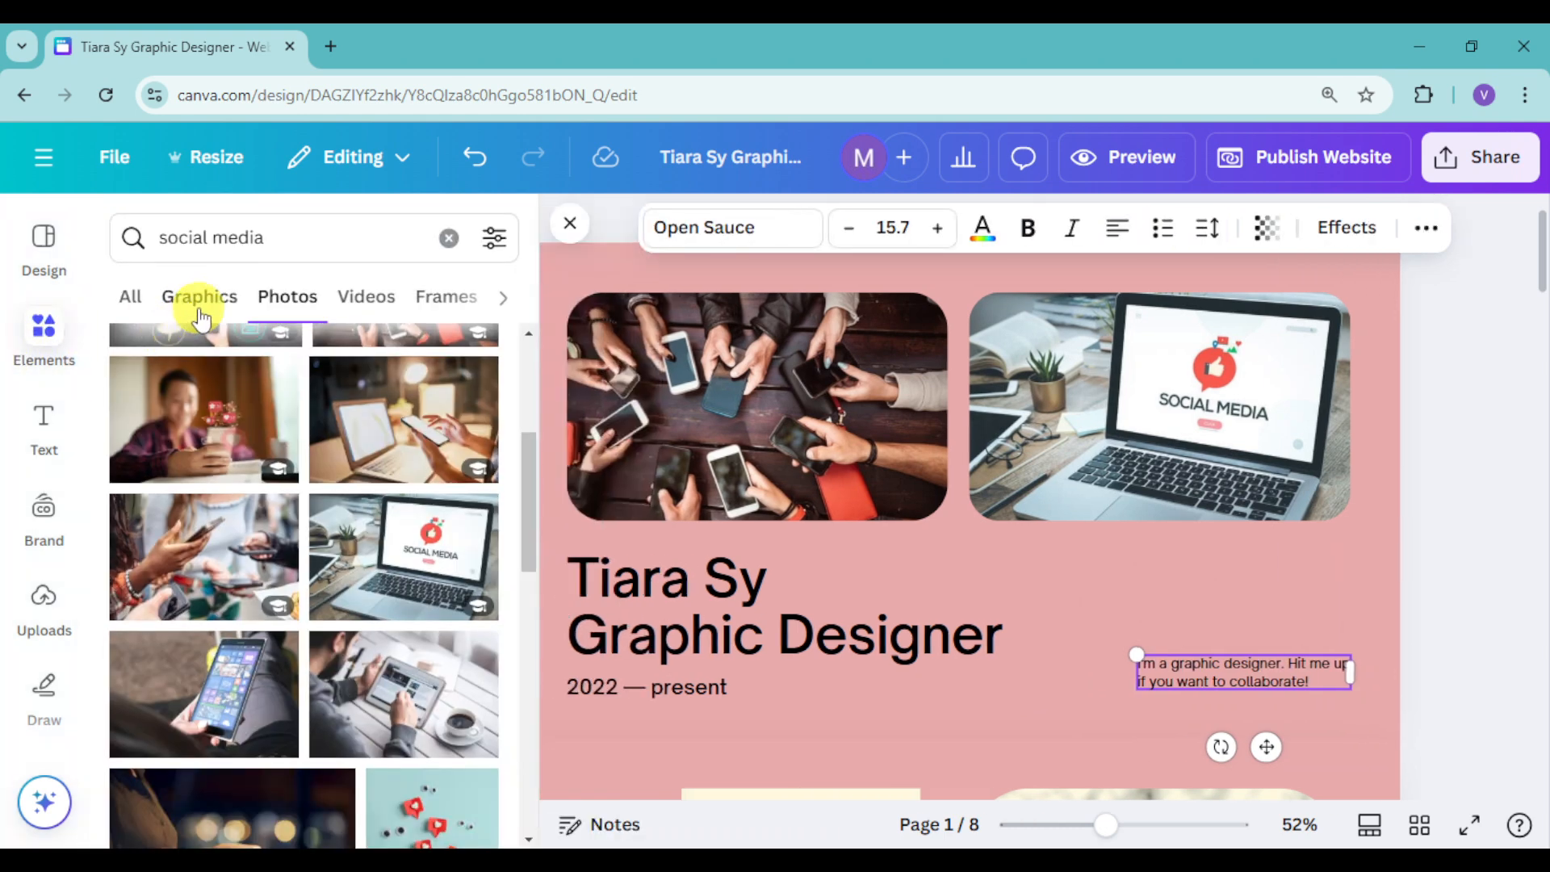
{"action": "left_click", "coordinate": [197, 307]}
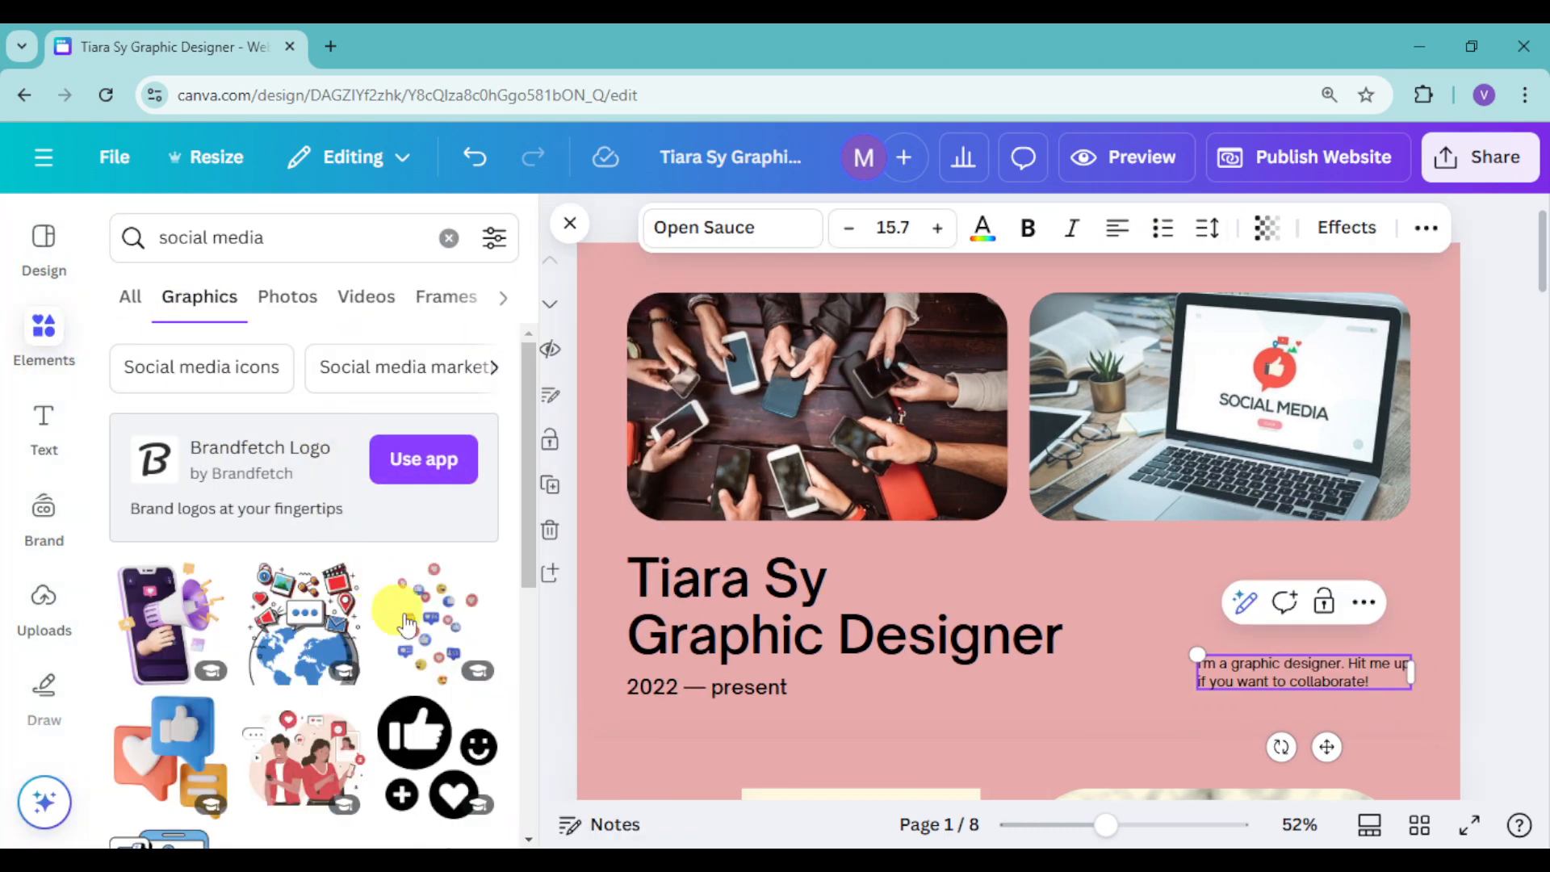
{"action": "scroll", "coordinate": [380, 630], "scroll_direction": "down", "scroll_amount": 5}
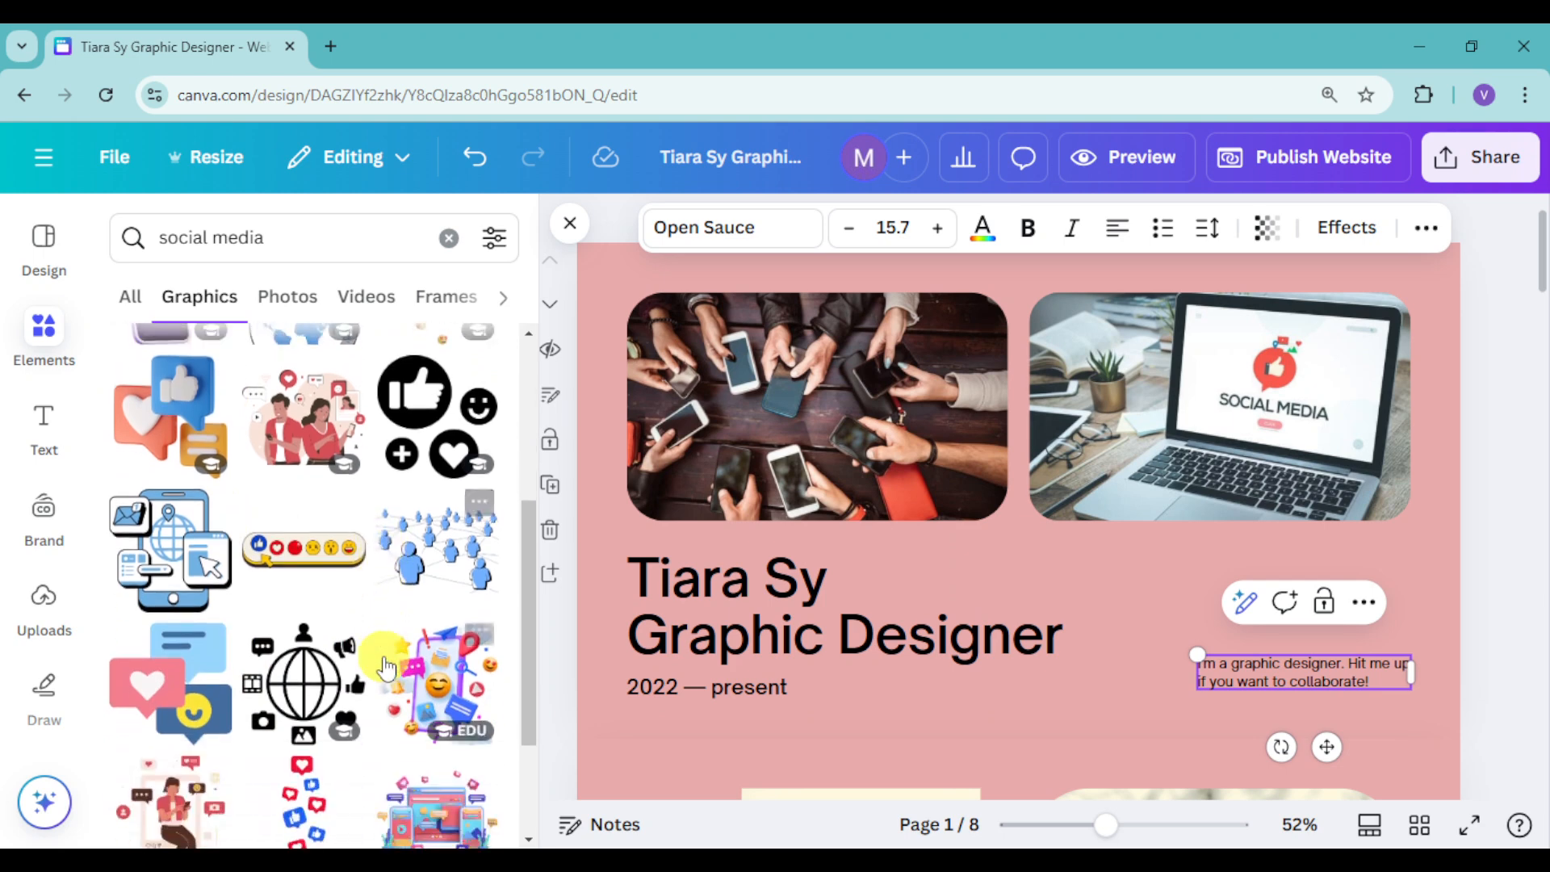
{"action": "left_click", "coordinate": [343, 554]}
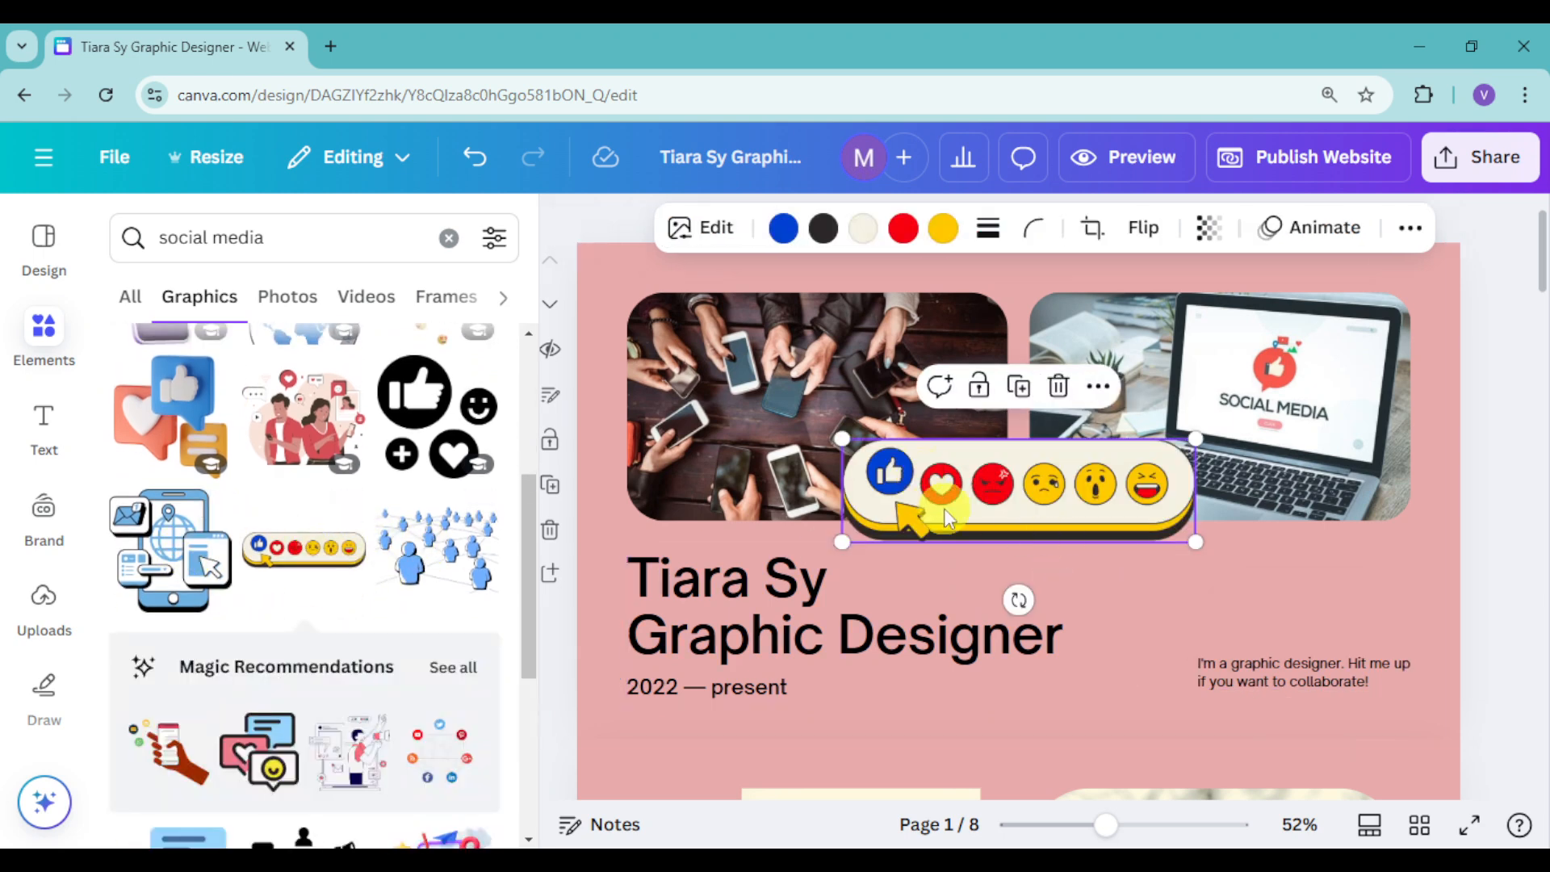
Step: Shrink the emoji reactions graphic and place it below the collaboration blurb
{"action": "left_click", "coordinate": [782, 231]}
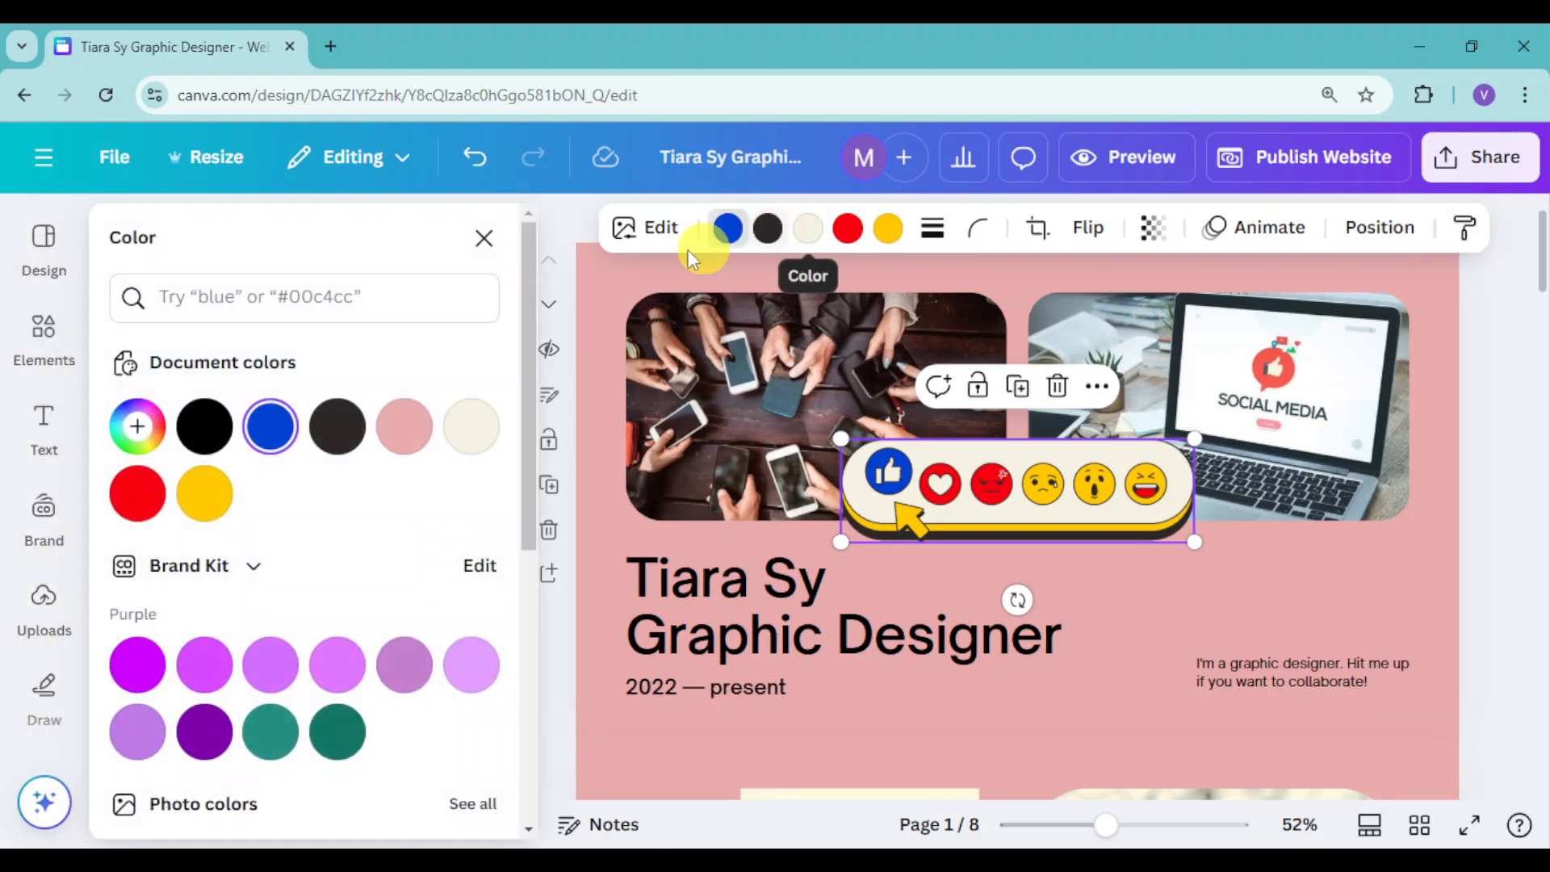
{"action": "left_click", "coordinate": [485, 239]}
{"action": "left_click_drag", "start_coordinate": [840, 447], "coordinate": [1070, 517]}
{"action": "left_click_drag", "start_coordinate": [1152, 598], "coordinate": [1336, 798]}
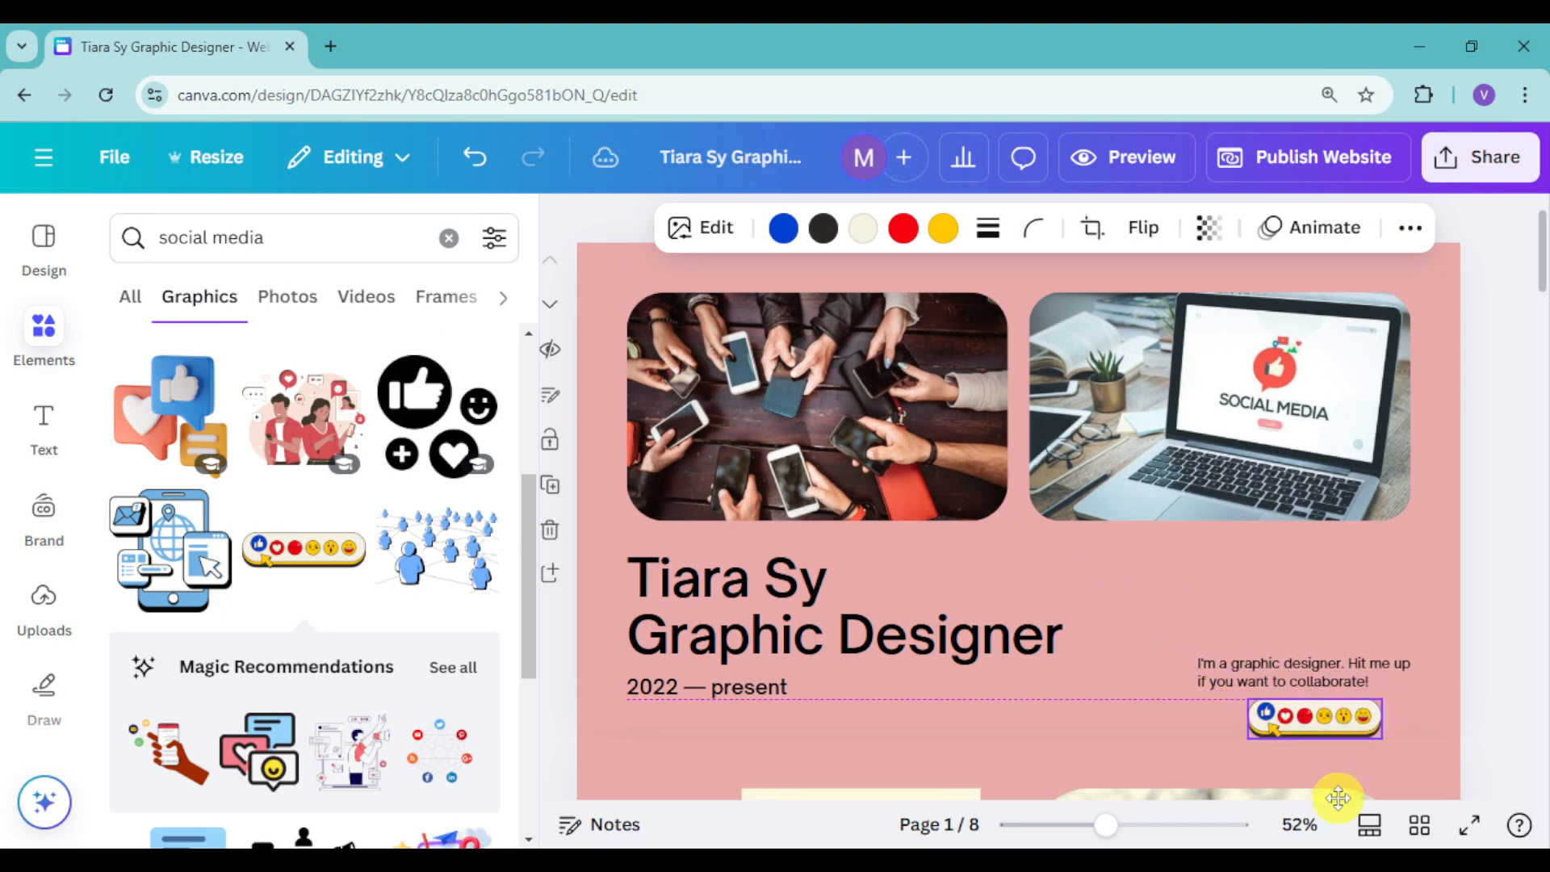
{"action": "left_click", "coordinate": [1495, 613]}
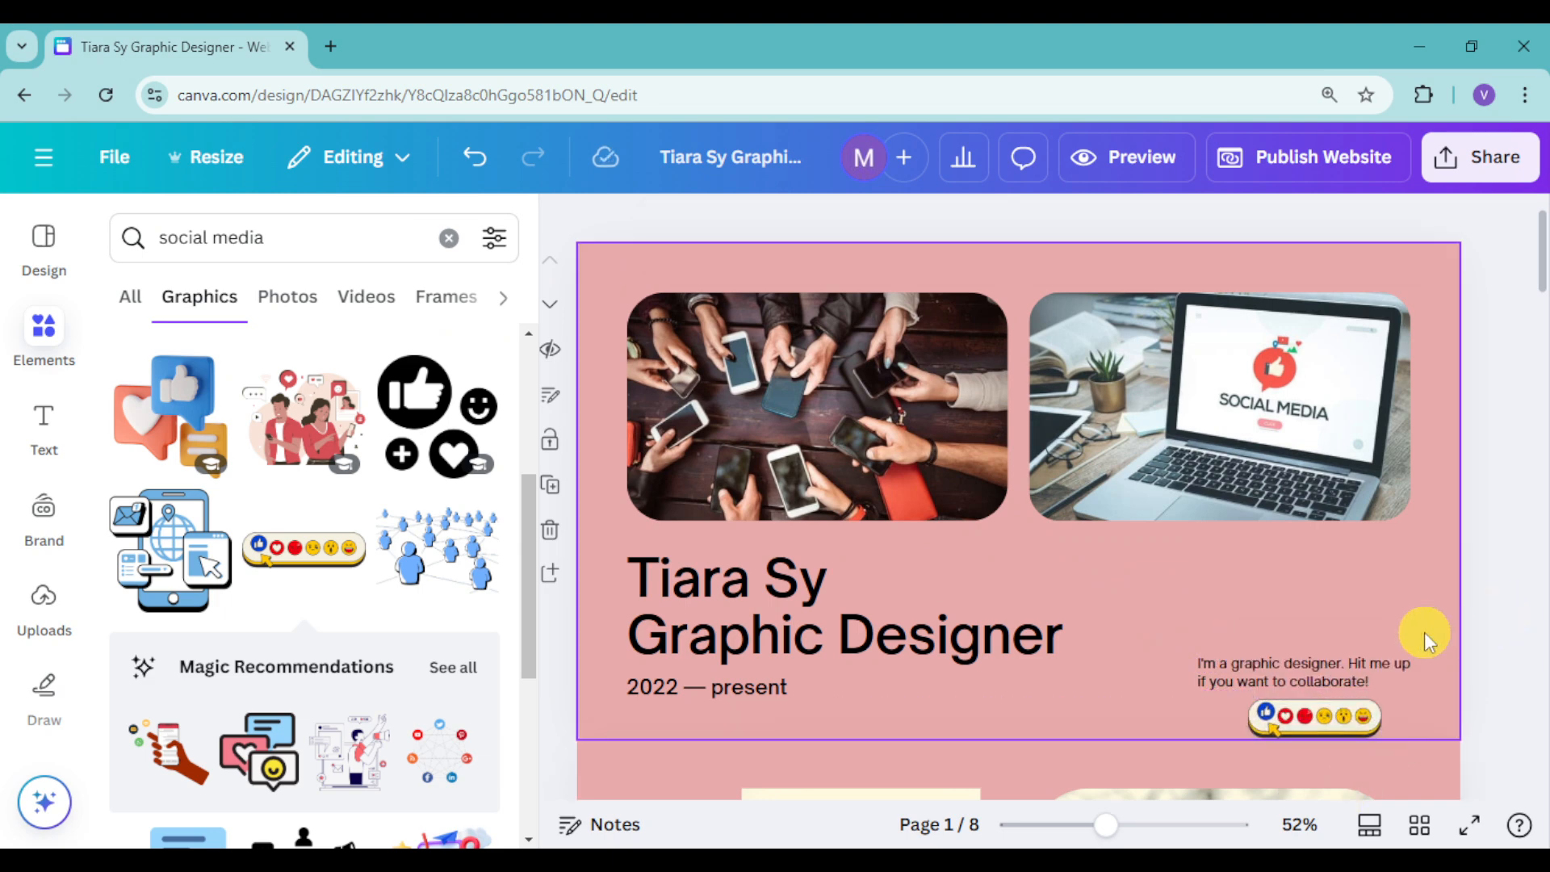
Step: Close the element results and start an image upload from the Pictures folder
{"action": "scroll", "coordinate": [1415, 638], "scroll_direction": "down", "scroll_amount": 5}
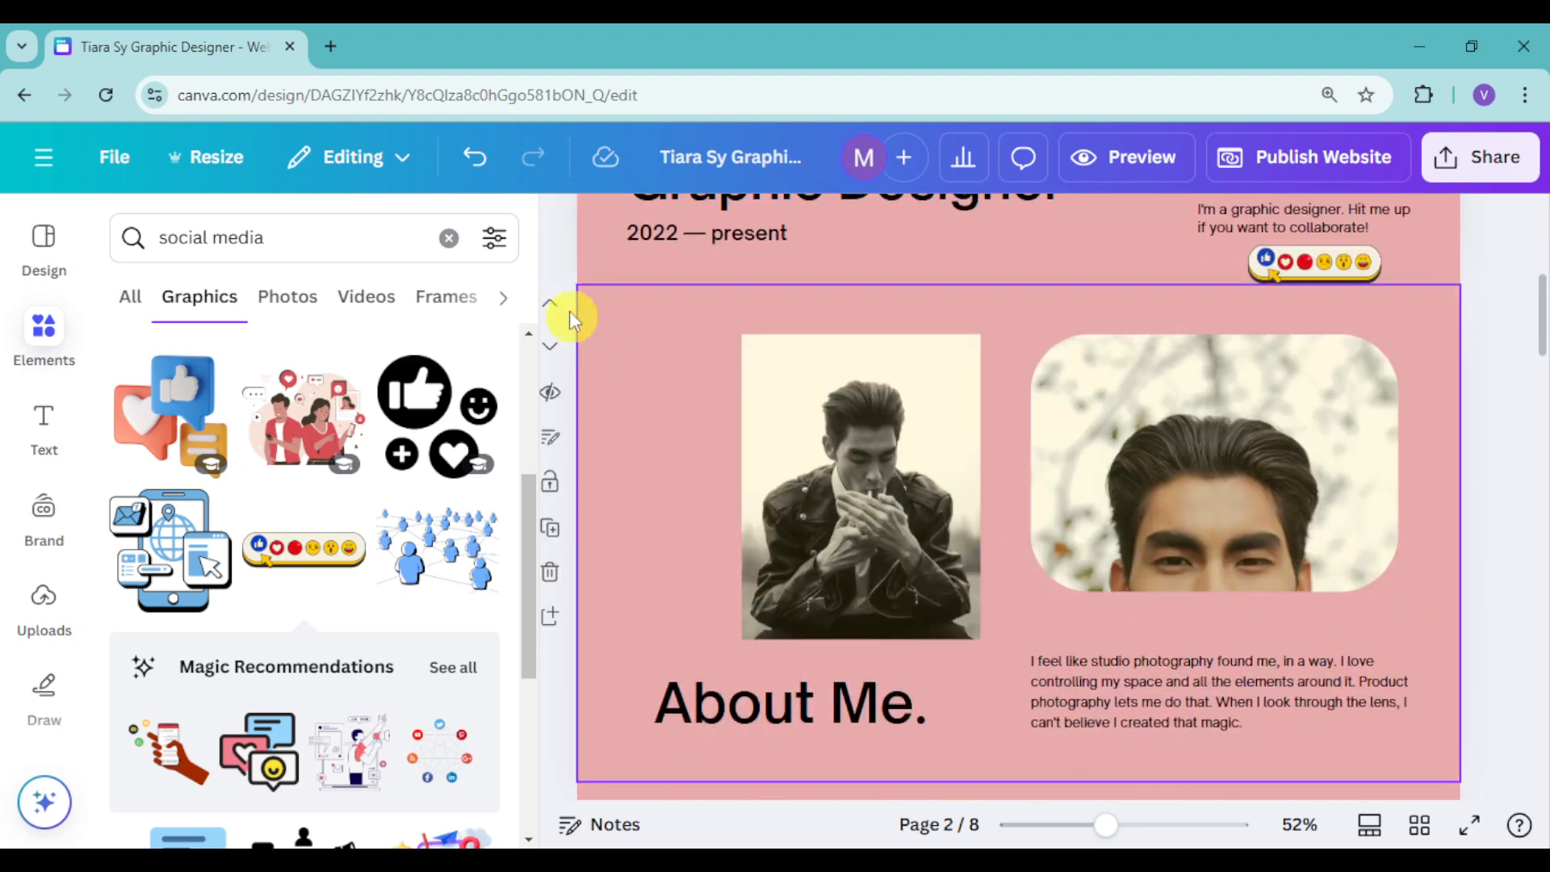
{"action": "left_click", "coordinate": [565, 224]}
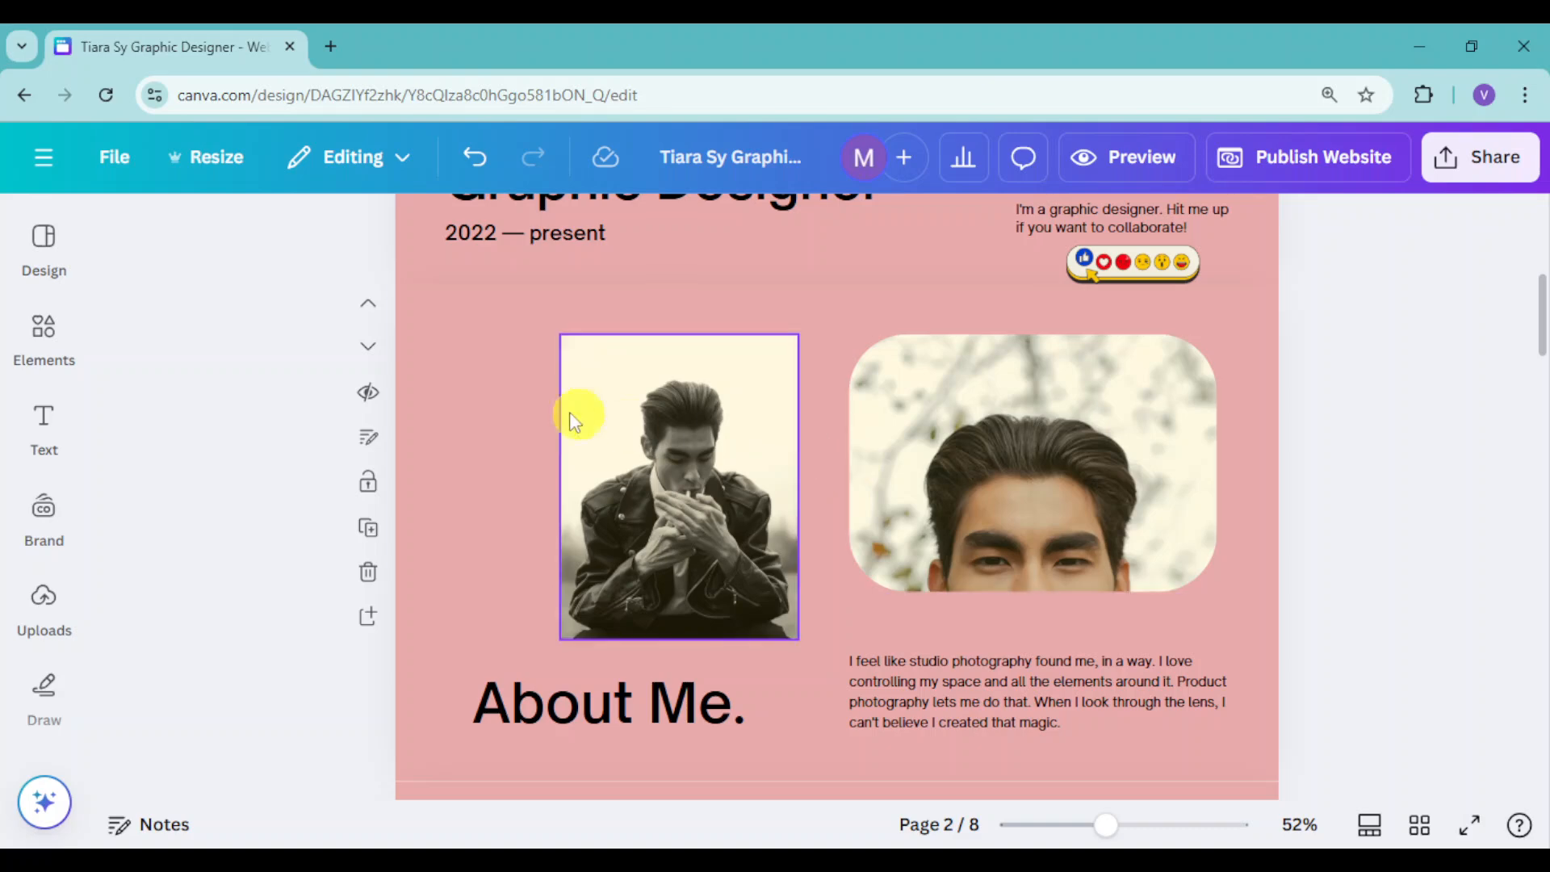
{"action": "left_click", "coordinate": [55, 629]}
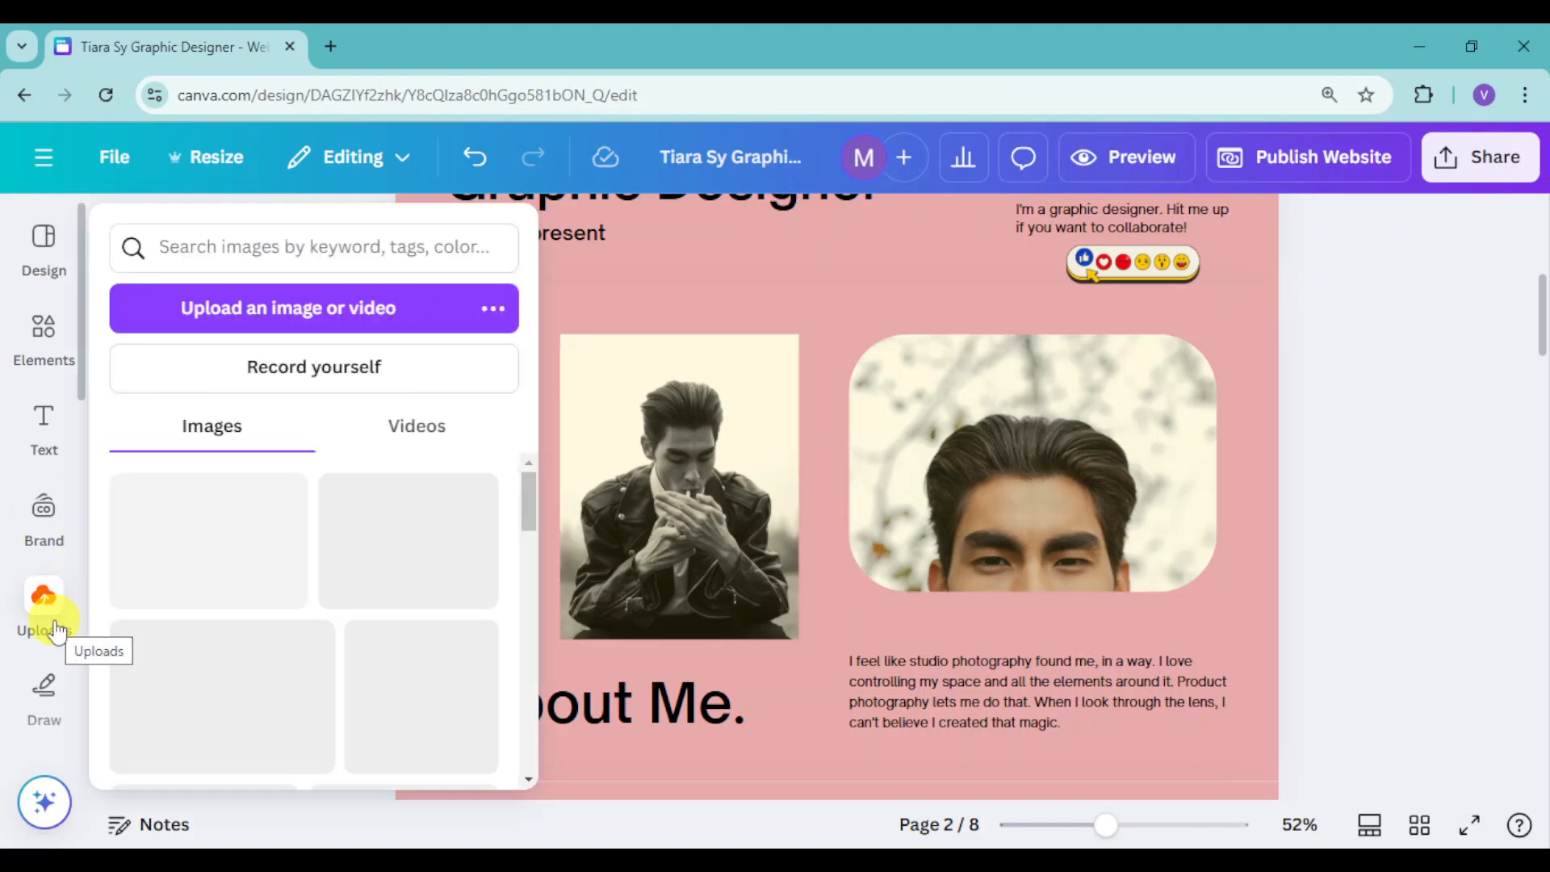
{"action": "left_click", "coordinate": [325, 327]}
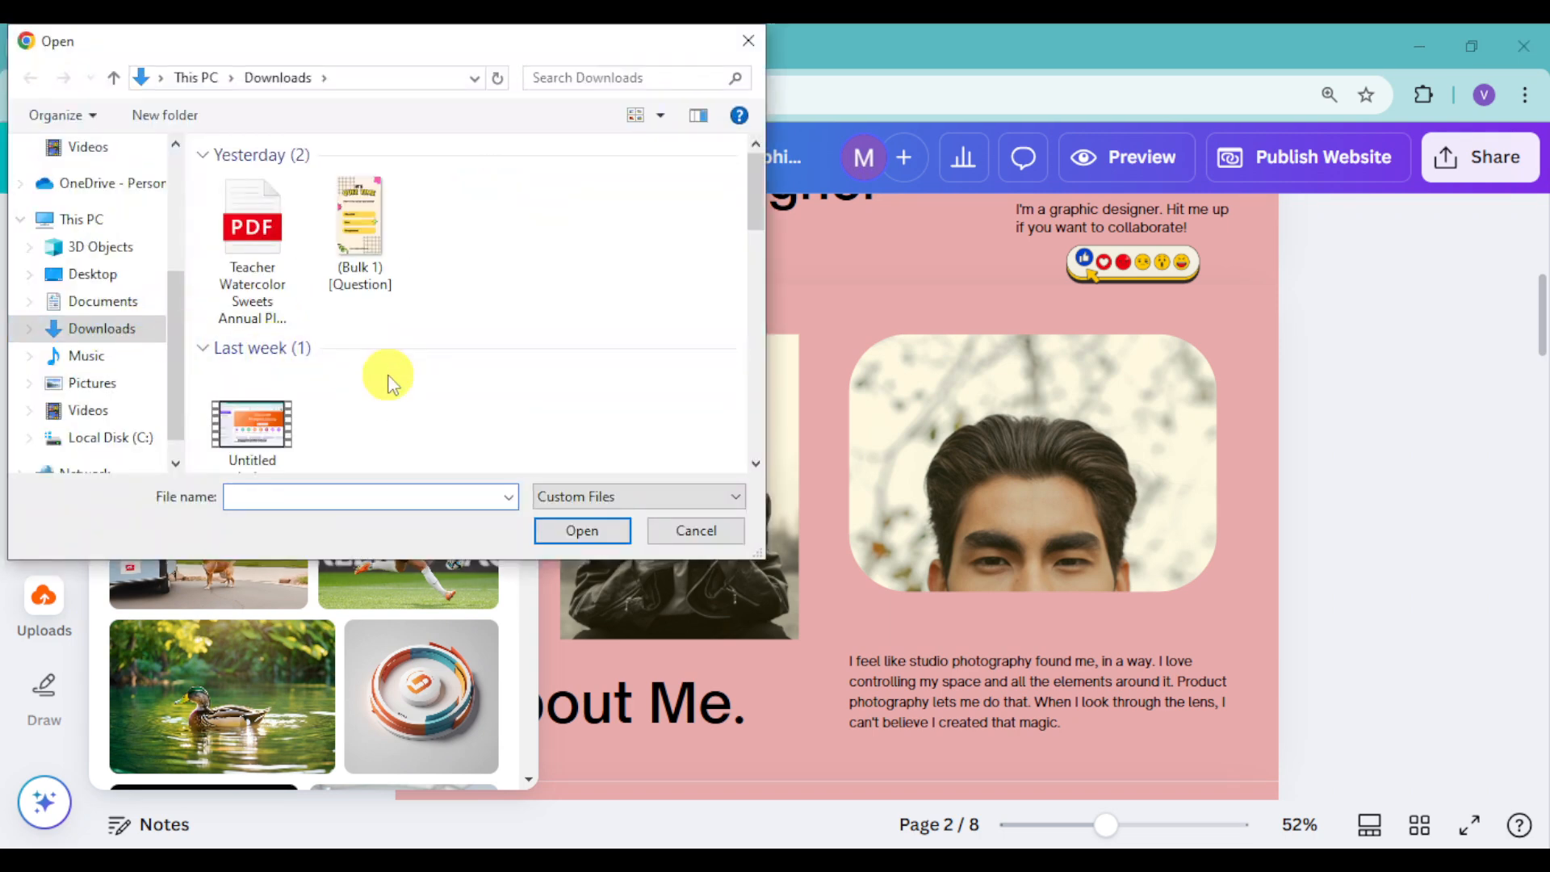
{"action": "scroll", "coordinate": [389, 373], "scroll_direction": "down", "scroll_amount": 1}
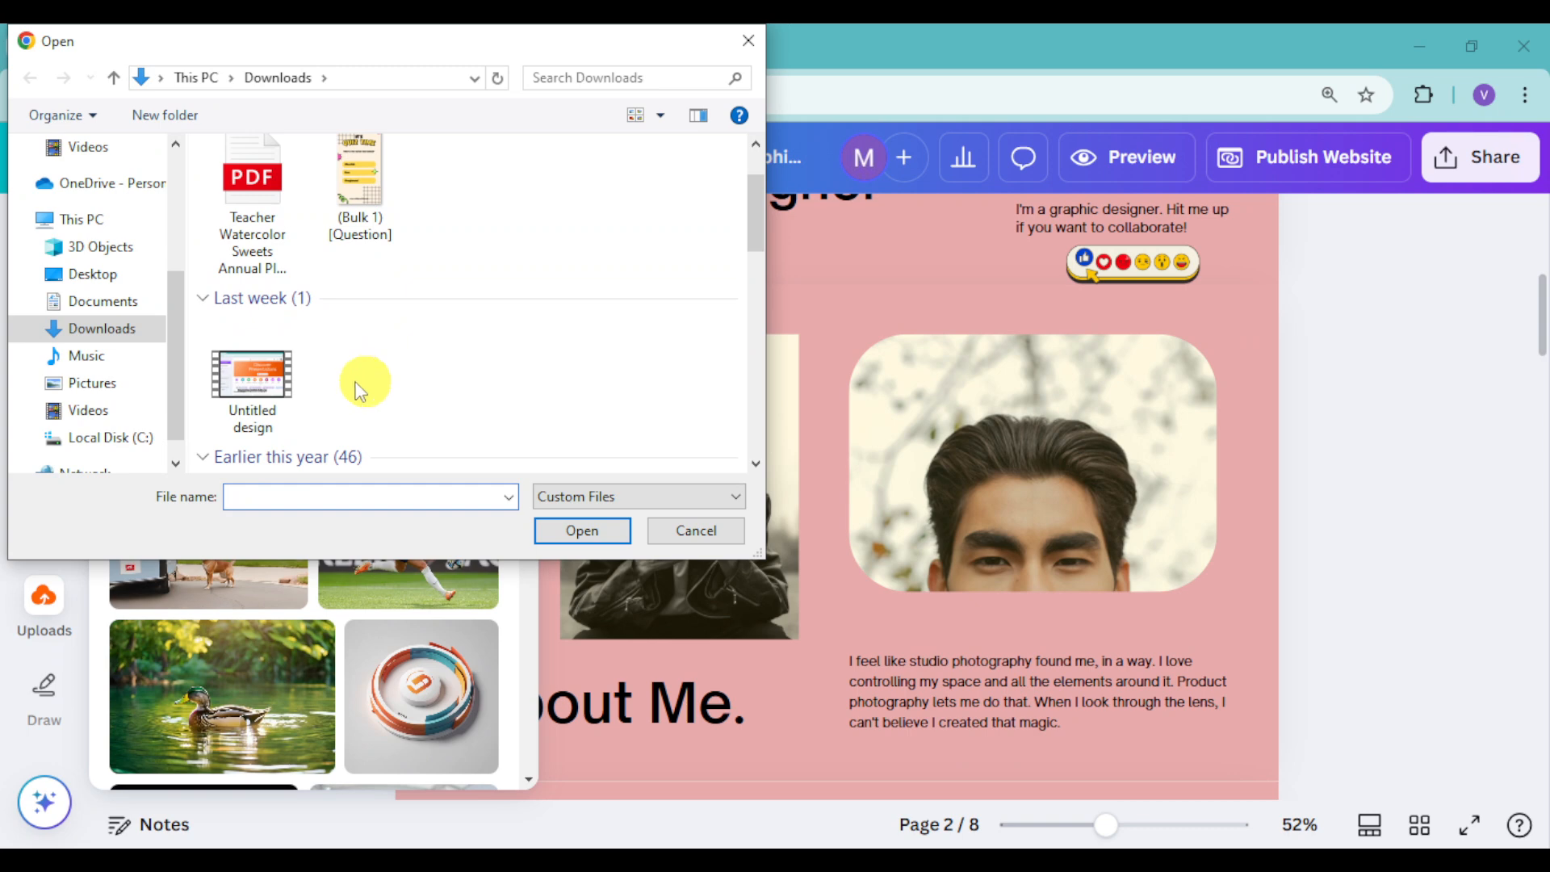
{"action": "left_click", "coordinate": [97, 386]}
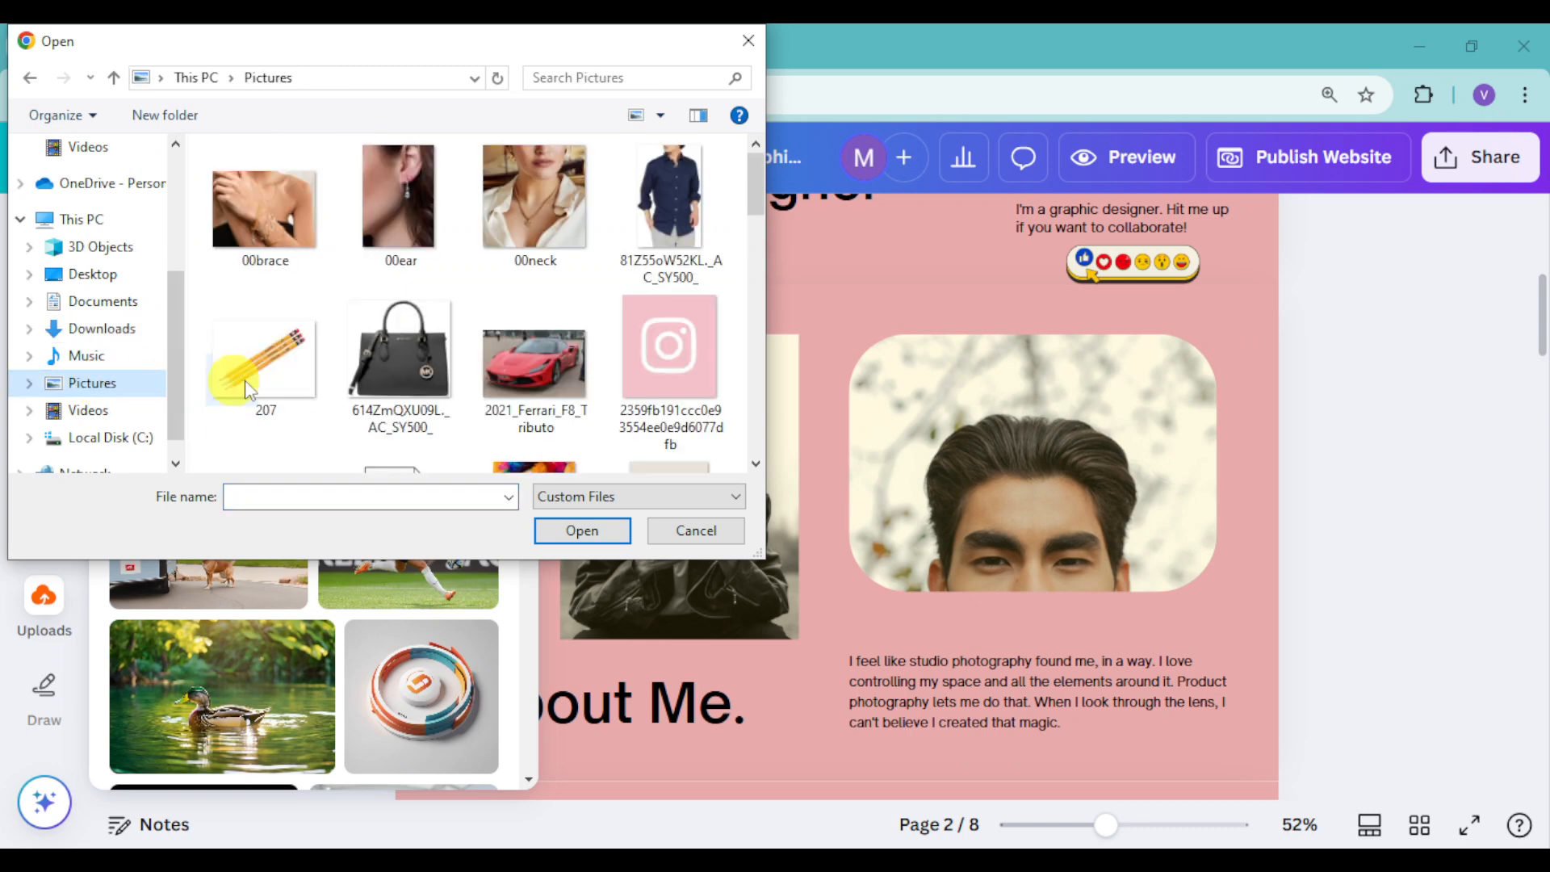
Step: Upload the 00neck and 00brace photos, then dismiss the failed-upload notice
{"action": "left_click", "coordinate": [555, 202]}
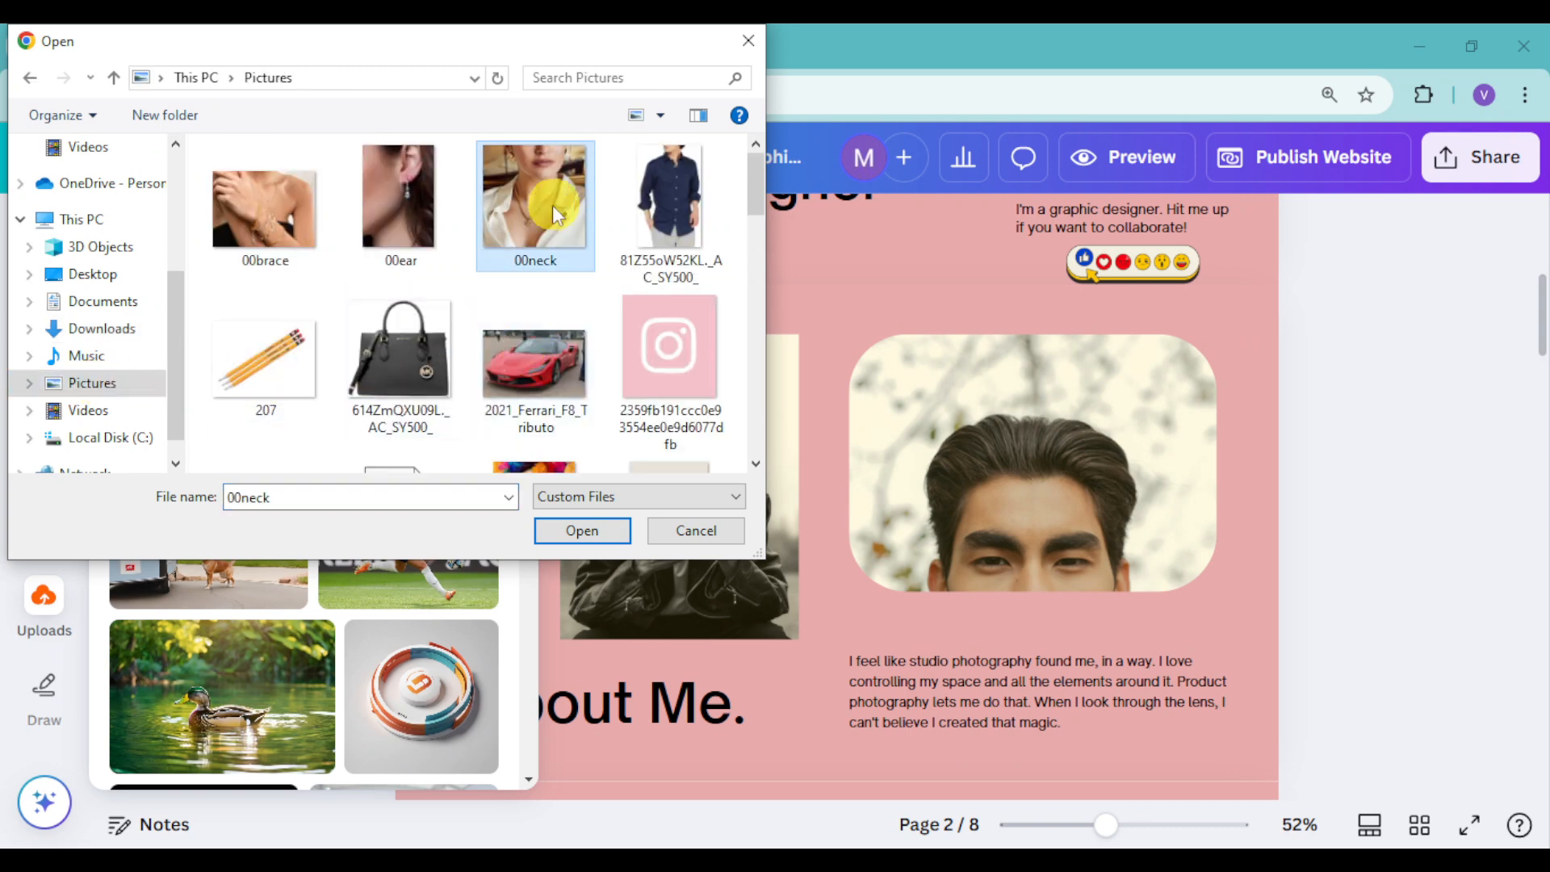
{"action": "scroll", "coordinate": [531, 273], "scroll_direction": "down", "scroll_amount": 3}
{"action": "scroll", "coordinate": [531, 273], "scroll_direction": "down", "scroll_amount": 3}
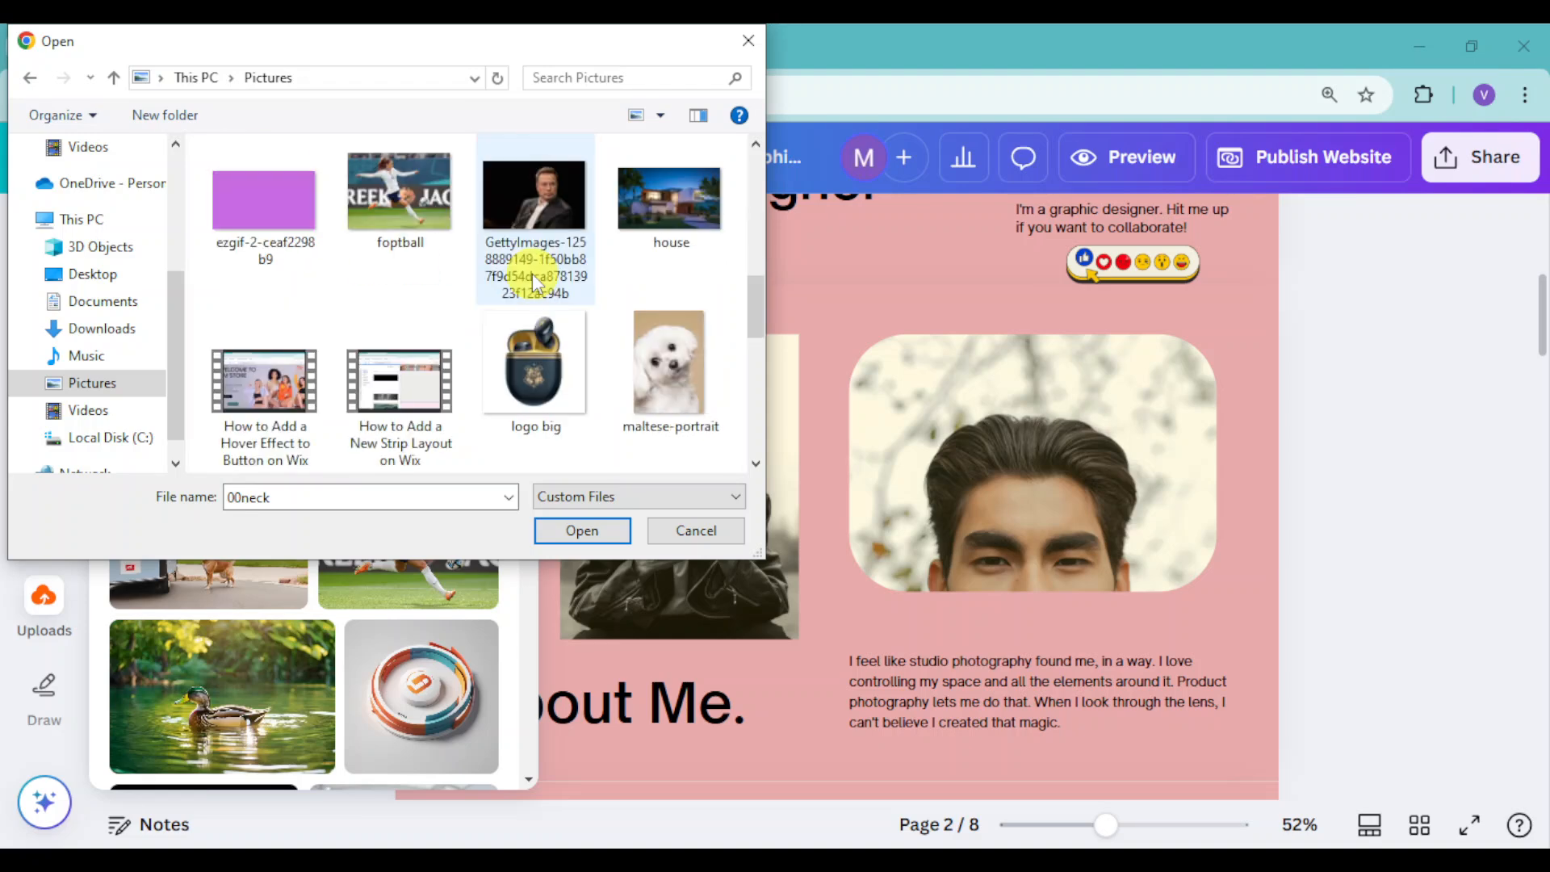
{"action": "scroll", "coordinate": [531, 273], "scroll_direction": "down", "scroll_amount": 3}
{"action": "scroll", "coordinate": [532, 274], "scroll_direction": "down", "scroll_amount": 1}
{"action": "scroll", "coordinate": [531, 274], "scroll_direction": "up", "scroll_amount": 10}
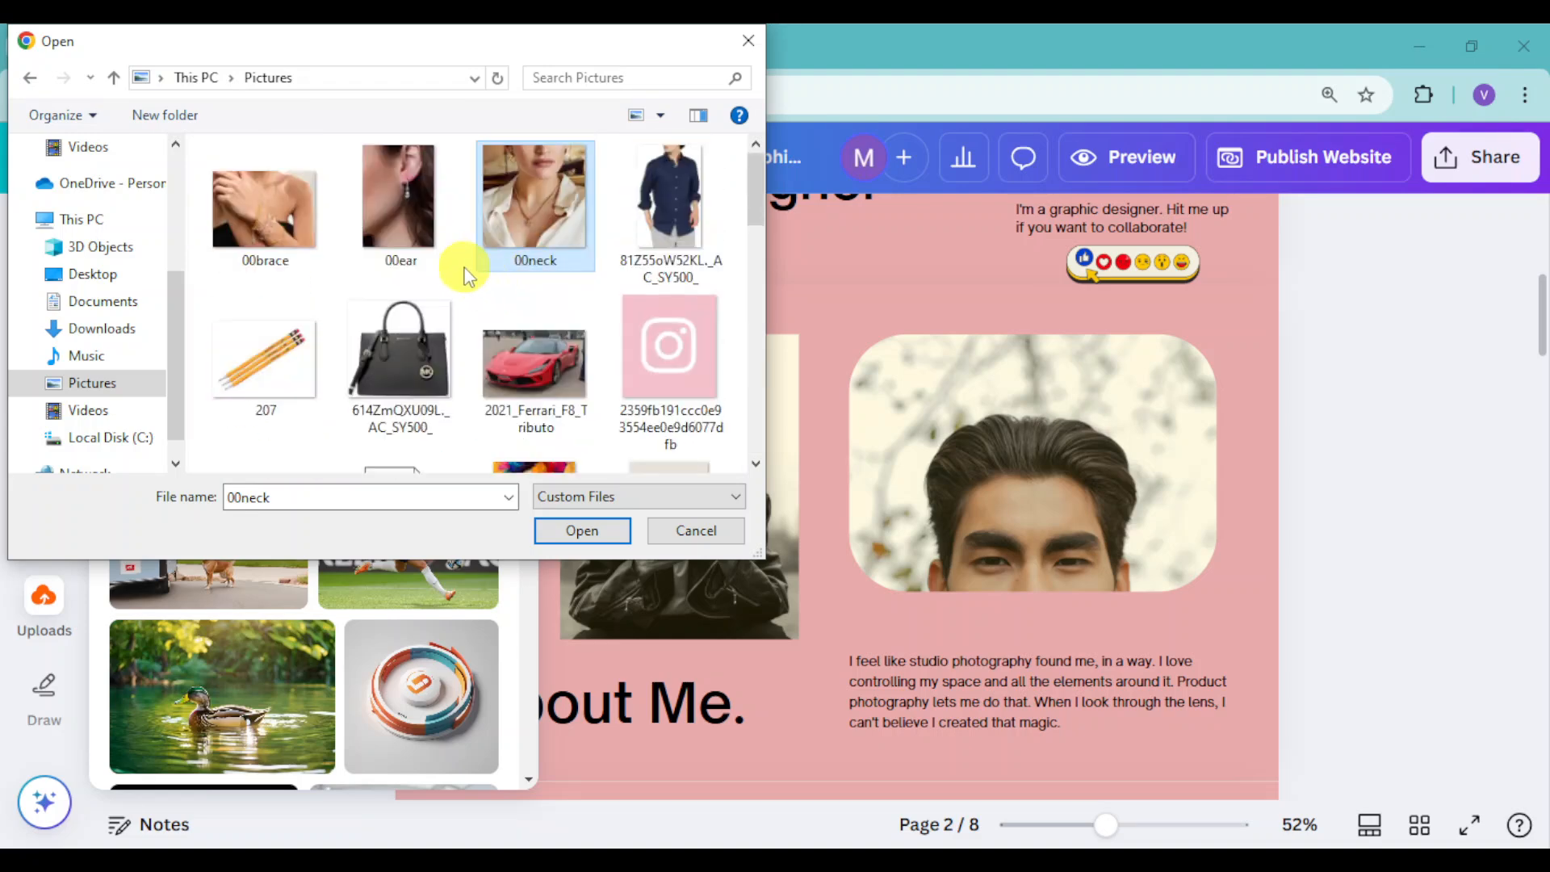
{"action": "left_click", "coordinate": [303, 234], "text": "ctrl"}
{"action": "left_click", "coordinate": [582, 530]}
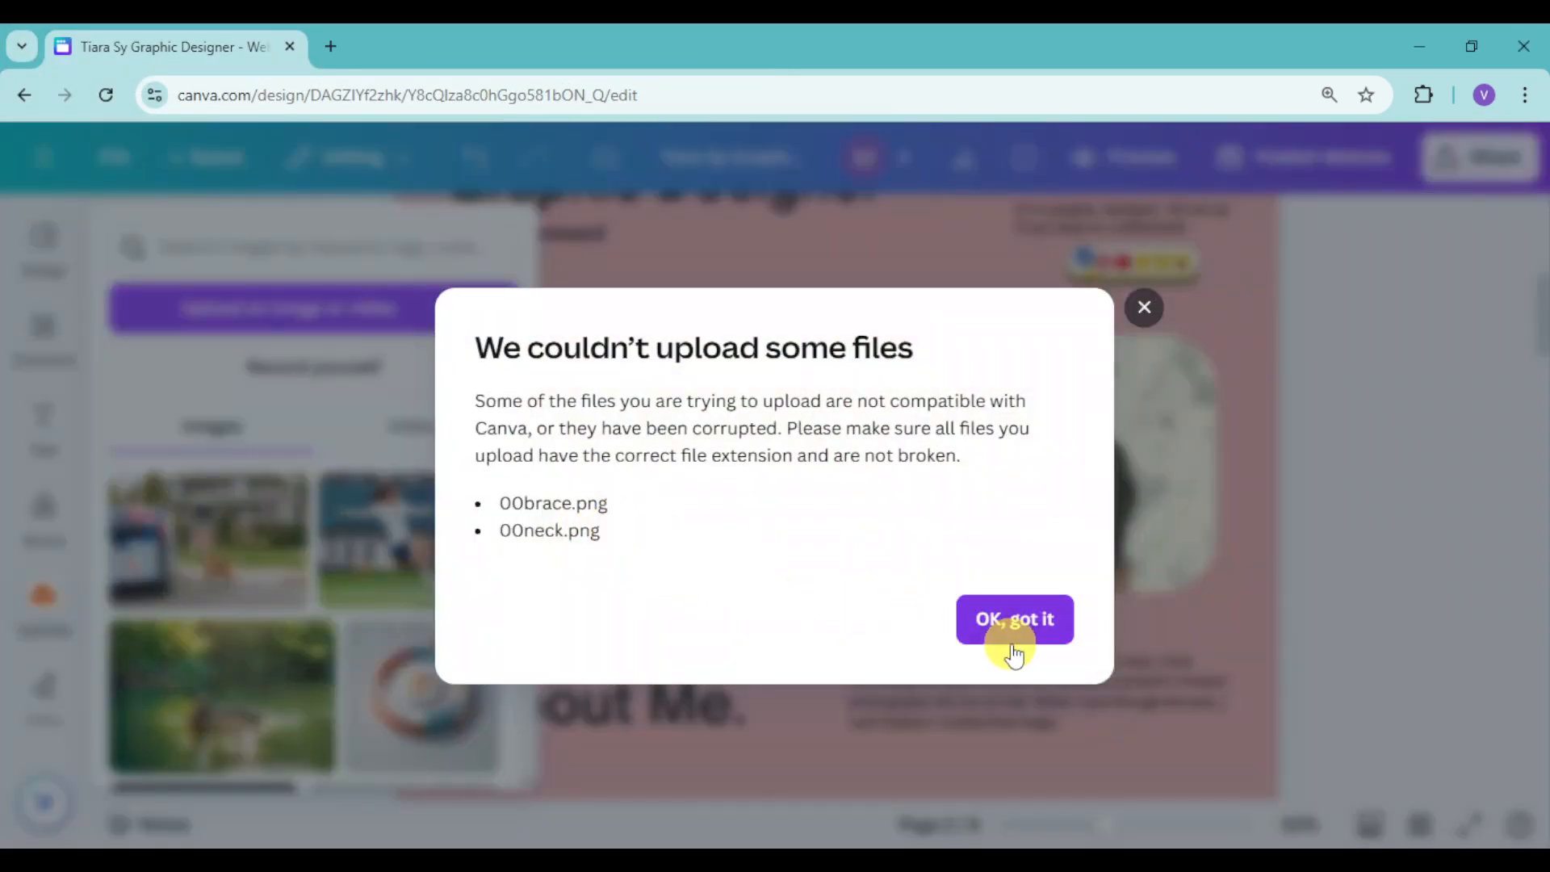
{"action": "left_click", "coordinate": [1001, 622]}
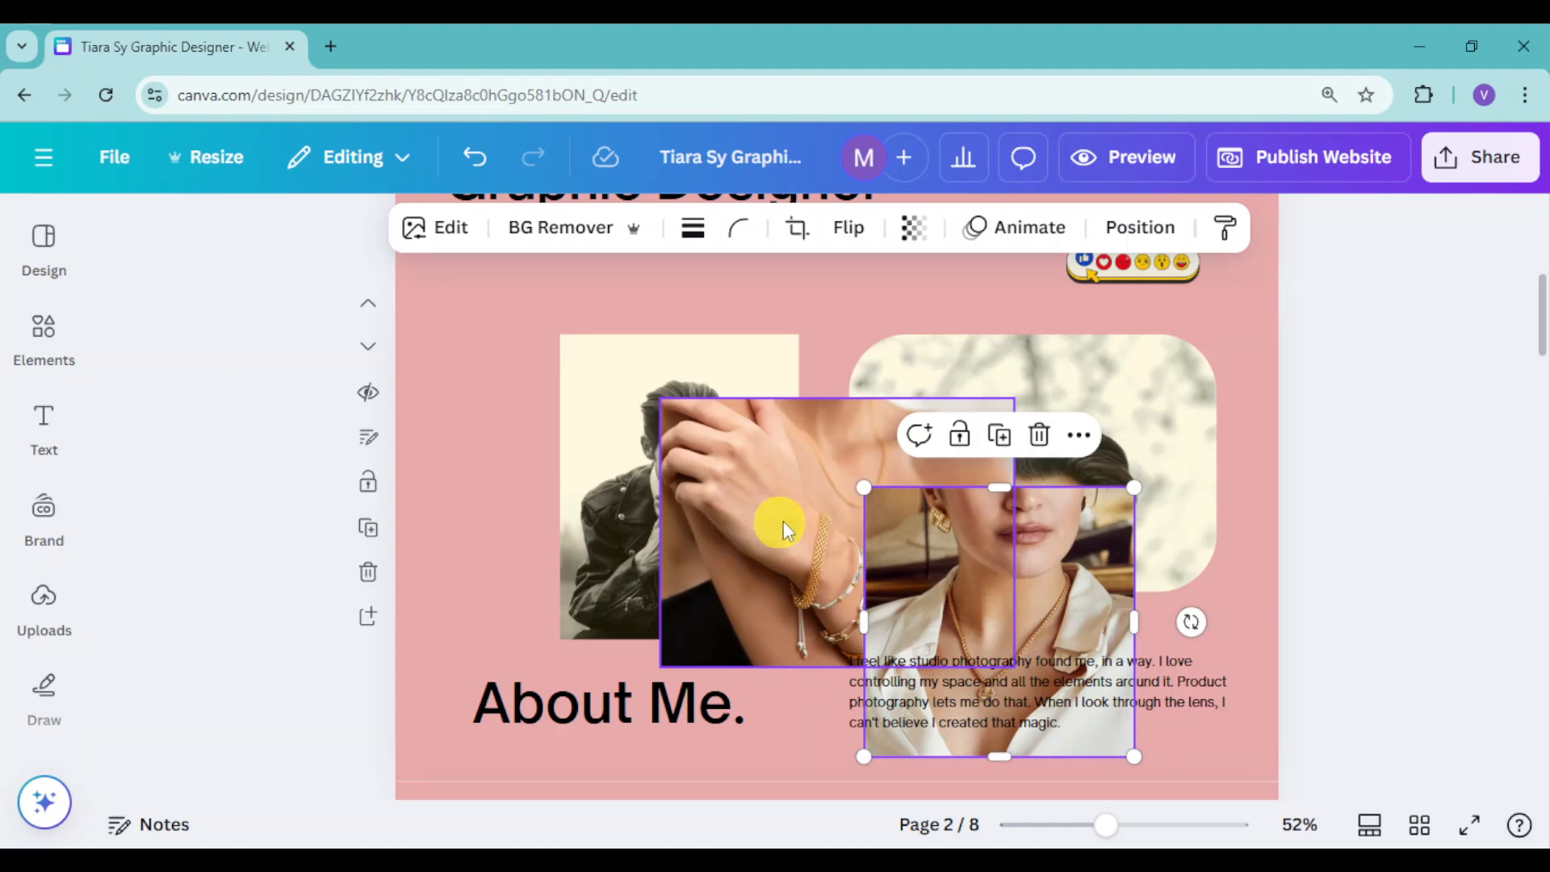
Step: Put the bracelet photo in the left frame and the woman photo in the rounded right frame
{"action": "left_click", "coordinate": [788, 529]}
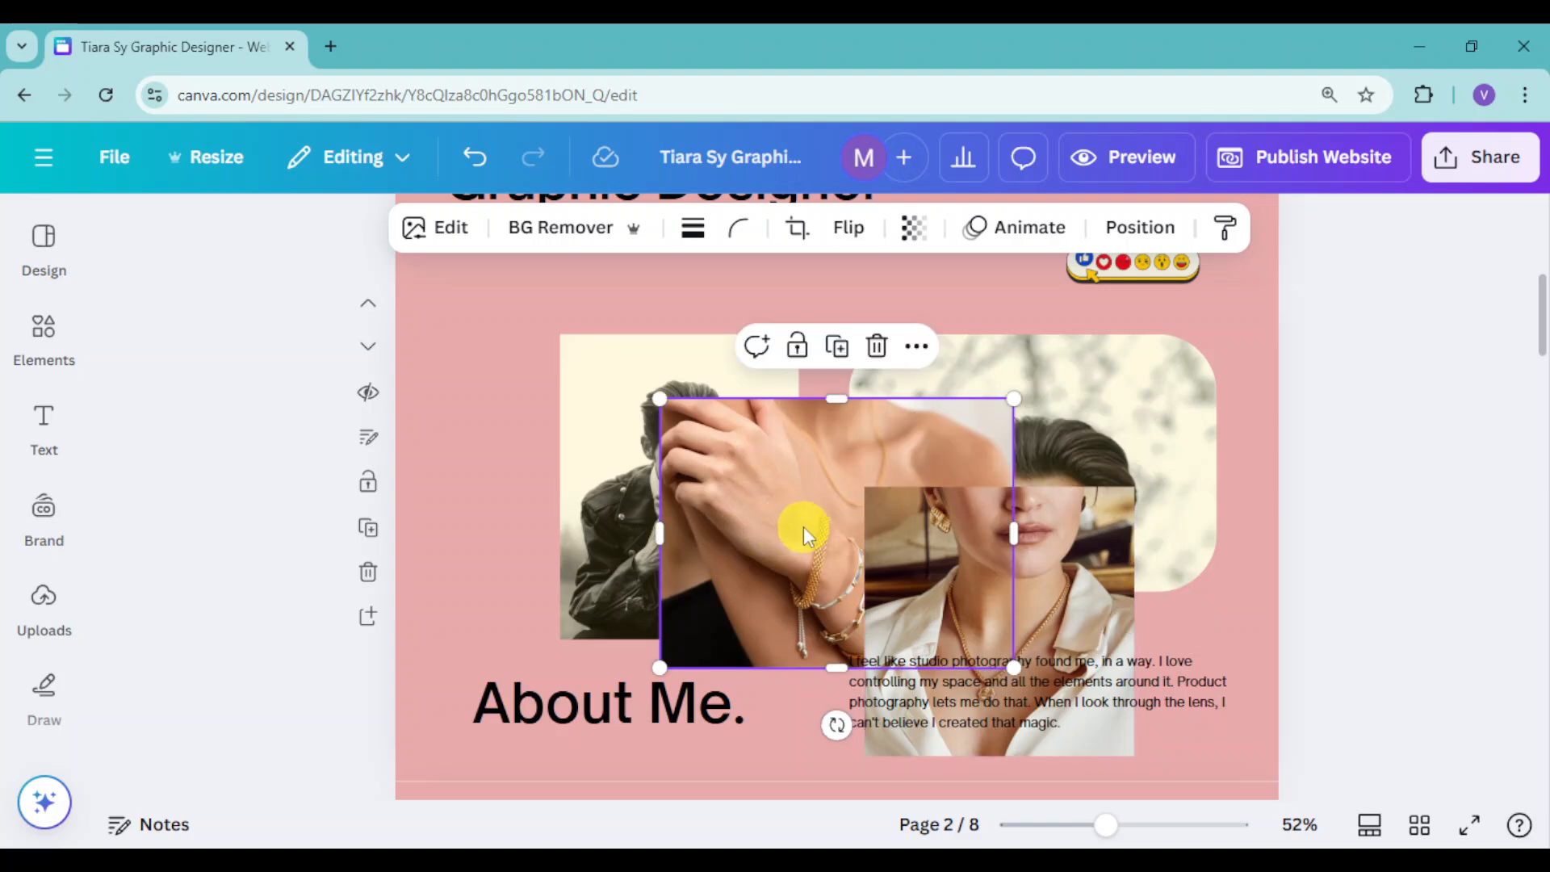
{"action": "left_click_drag", "start_coordinate": [807, 523], "coordinate": [690, 517]}
{"action": "left_click_drag", "start_coordinate": [1038, 566], "coordinate": [1068, 525]}
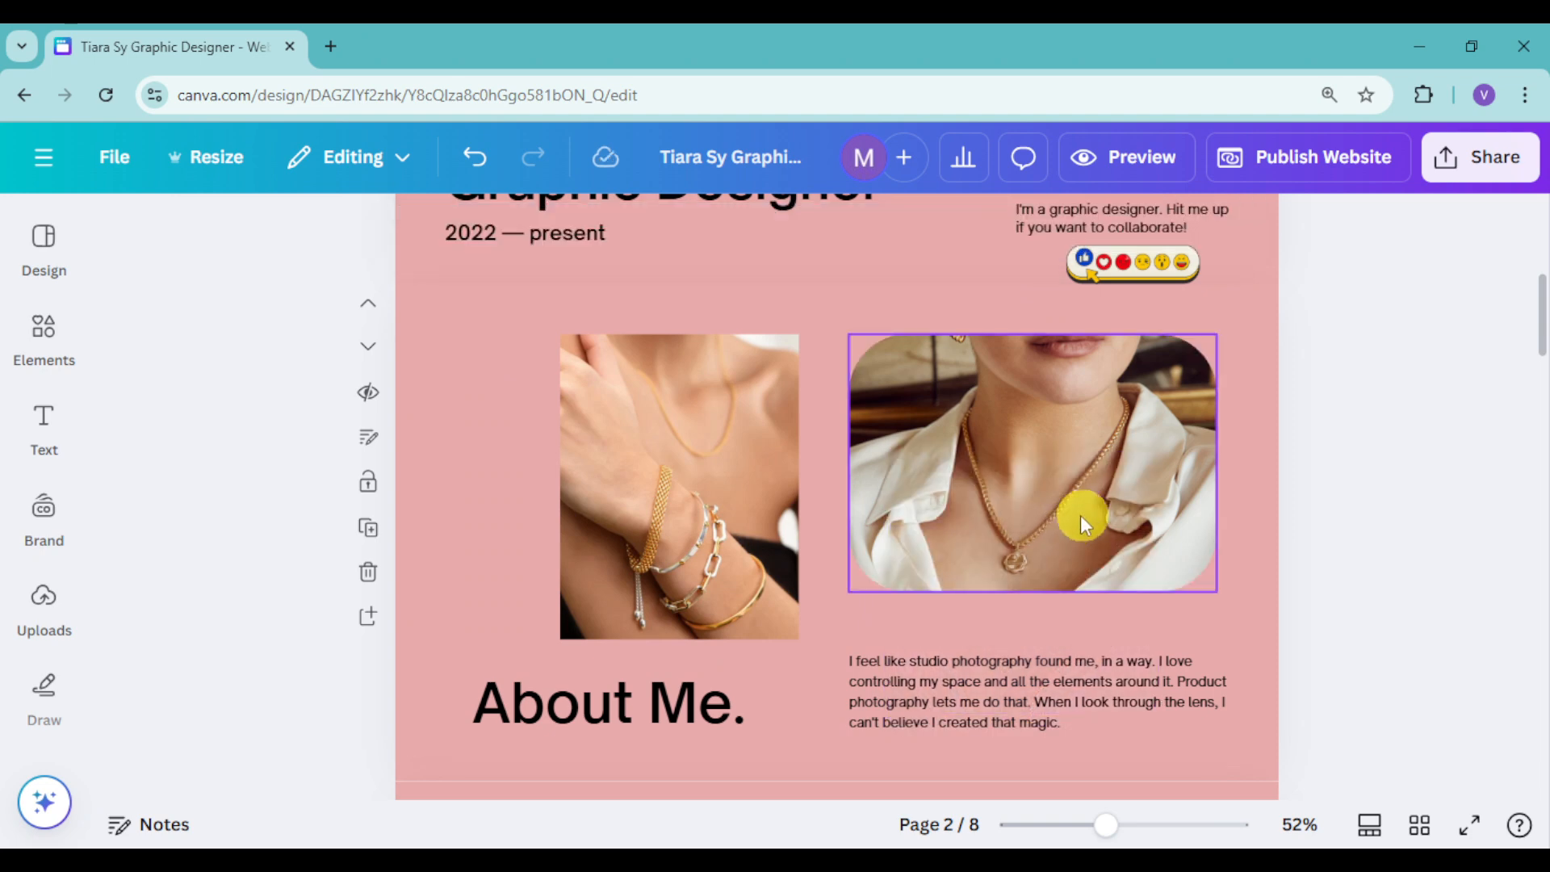
Step: Crop the necklace portrait, shifting it down to show more of her face
{"action": "left_click", "coordinate": [999, 457]}
{"action": "double_click", "coordinate": [1013, 453]}
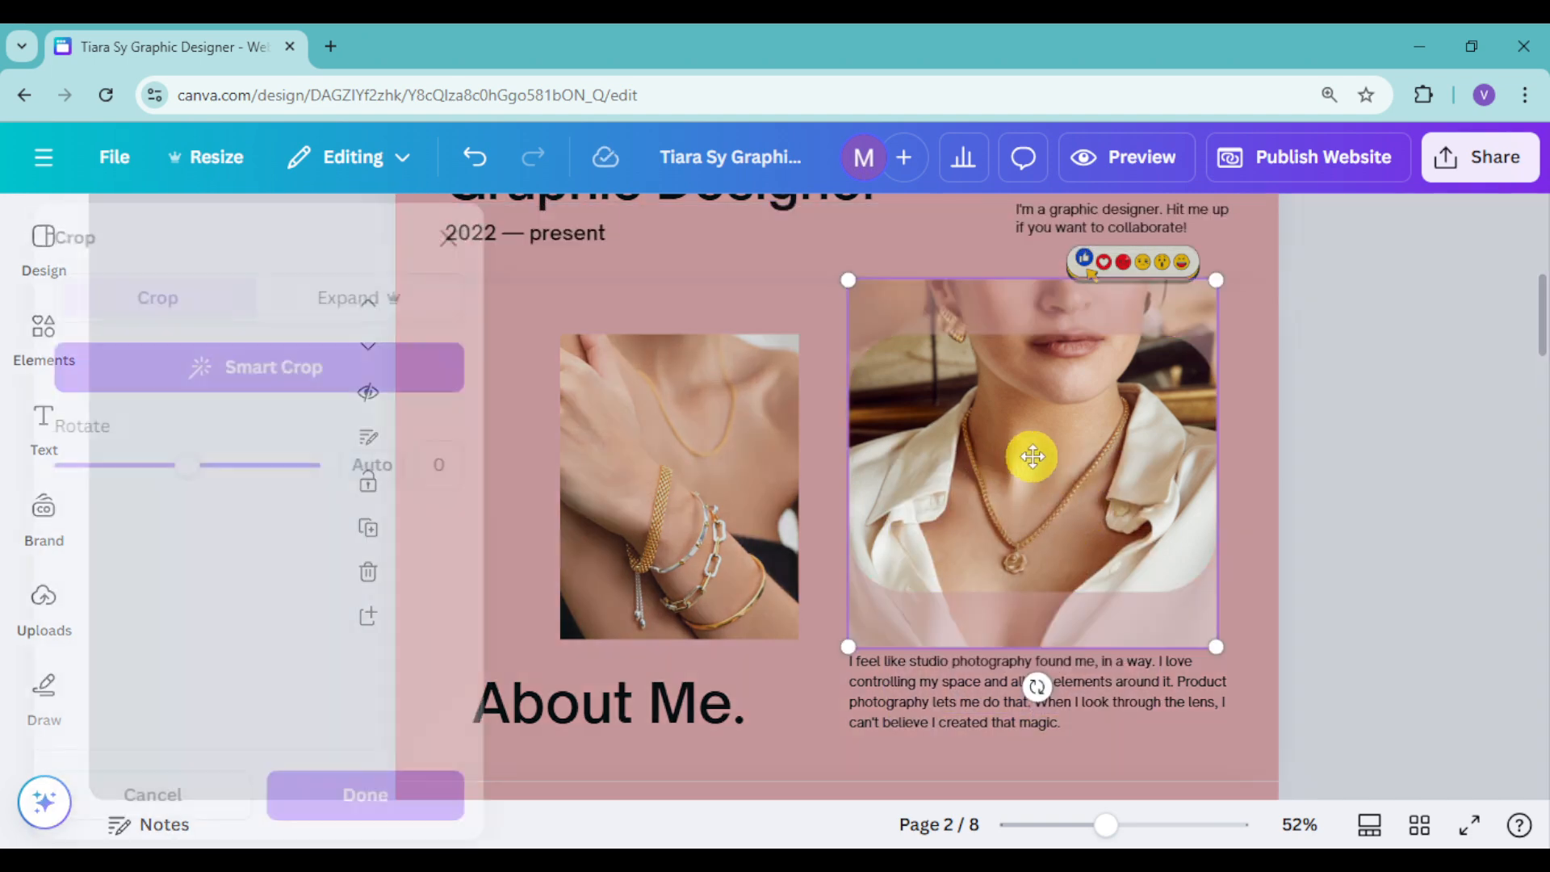
{"action": "left_click_drag", "start_coordinate": [1221, 455], "coordinate": [1224, 517]}
{"action": "left_click", "coordinate": [474, 792]}
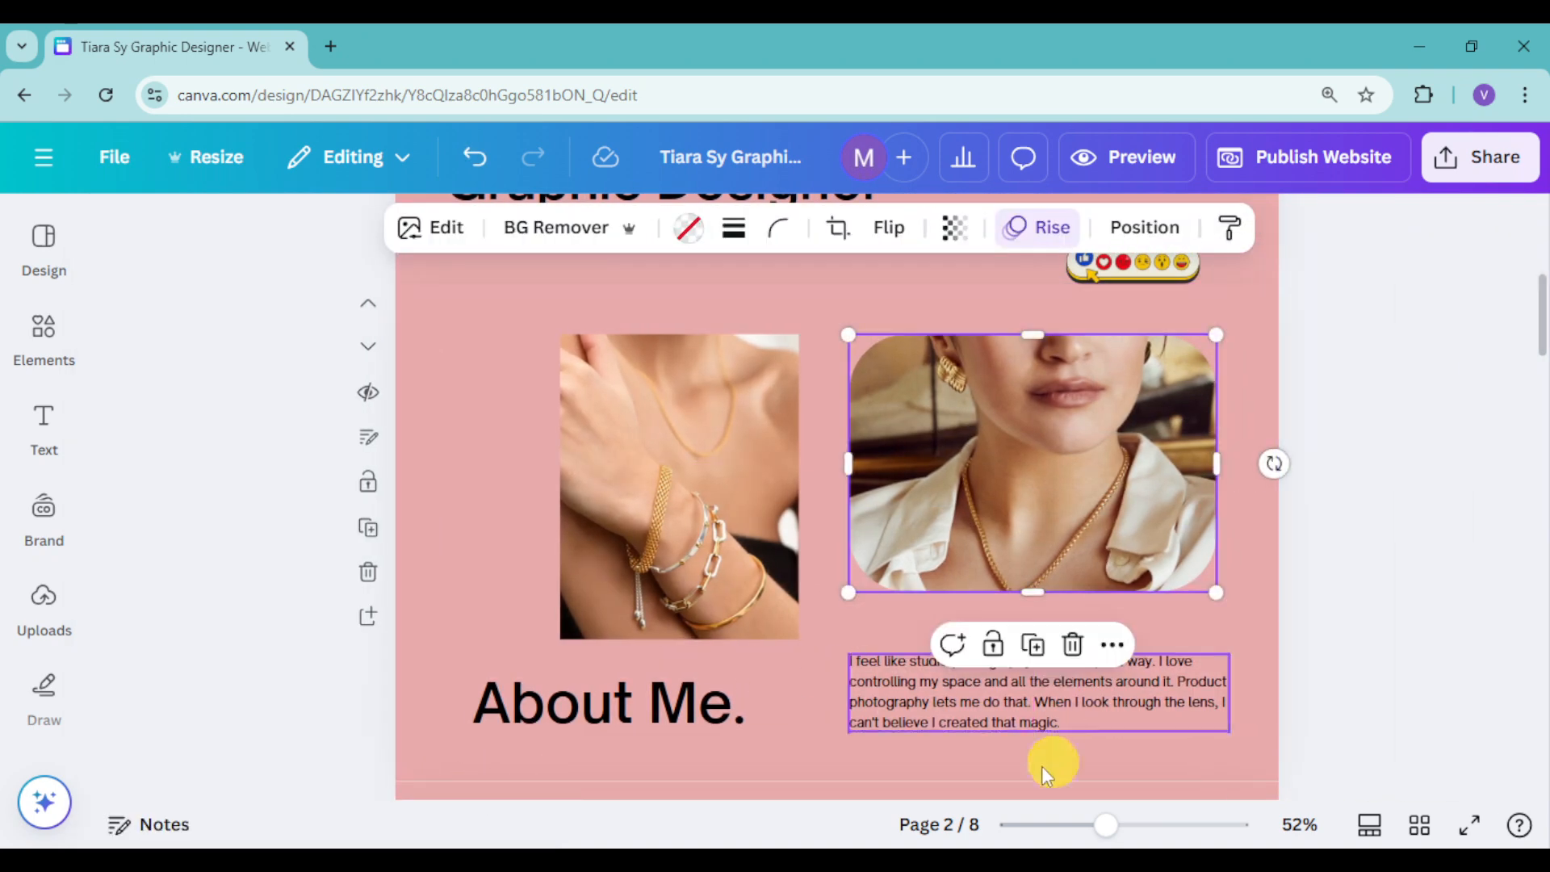
{"action": "left_click", "coordinate": [905, 695]}
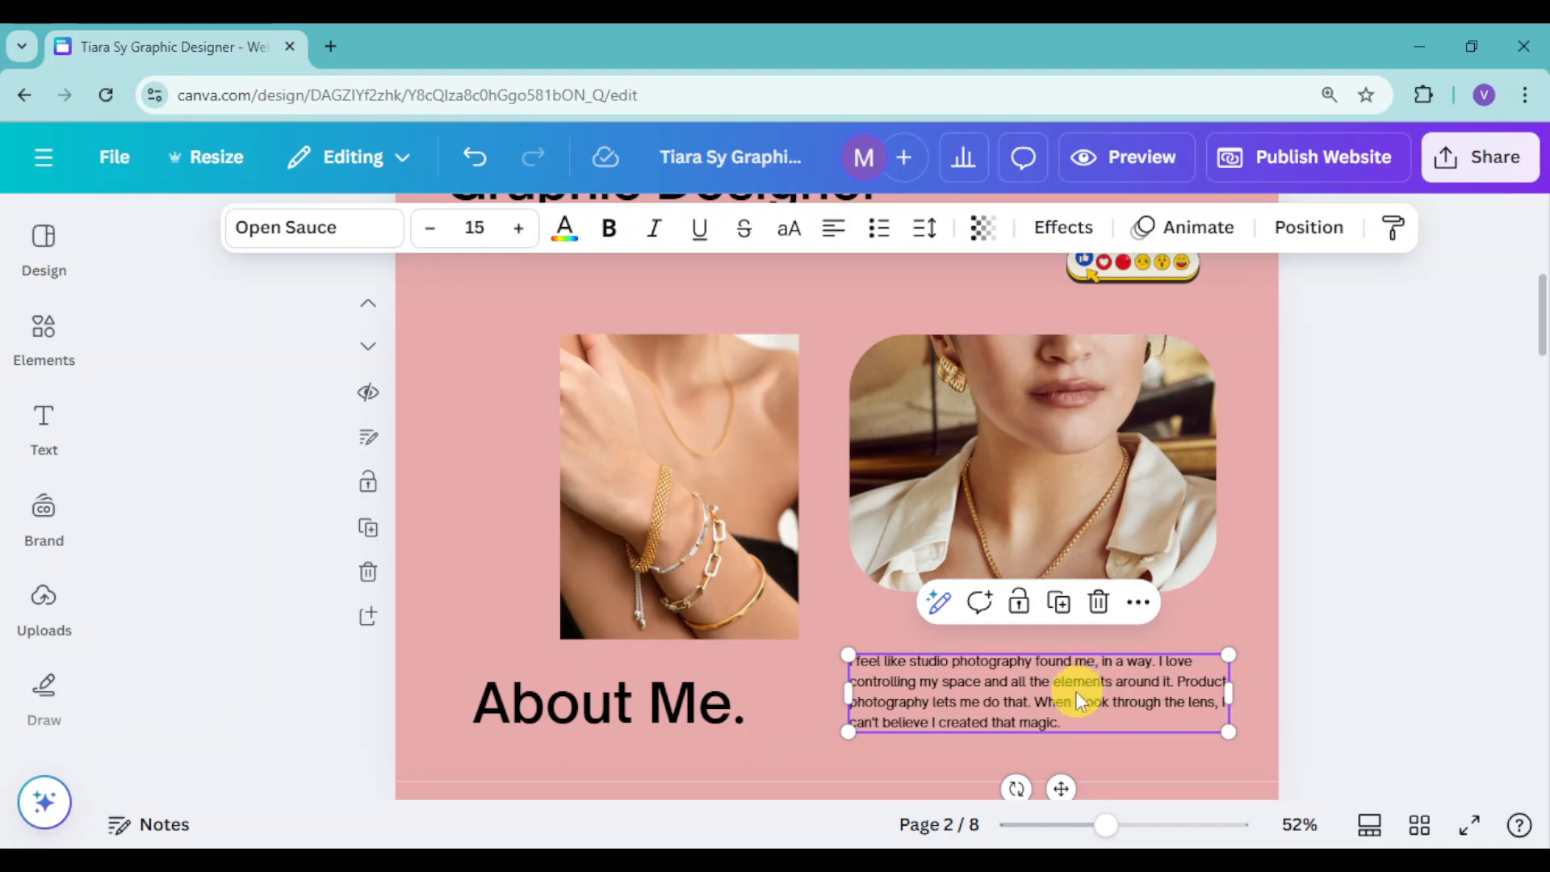
Step: Generate Magic Write text from the custom prompt 'graphic designer about me'
{"action": "left_click", "coordinate": [940, 604]}
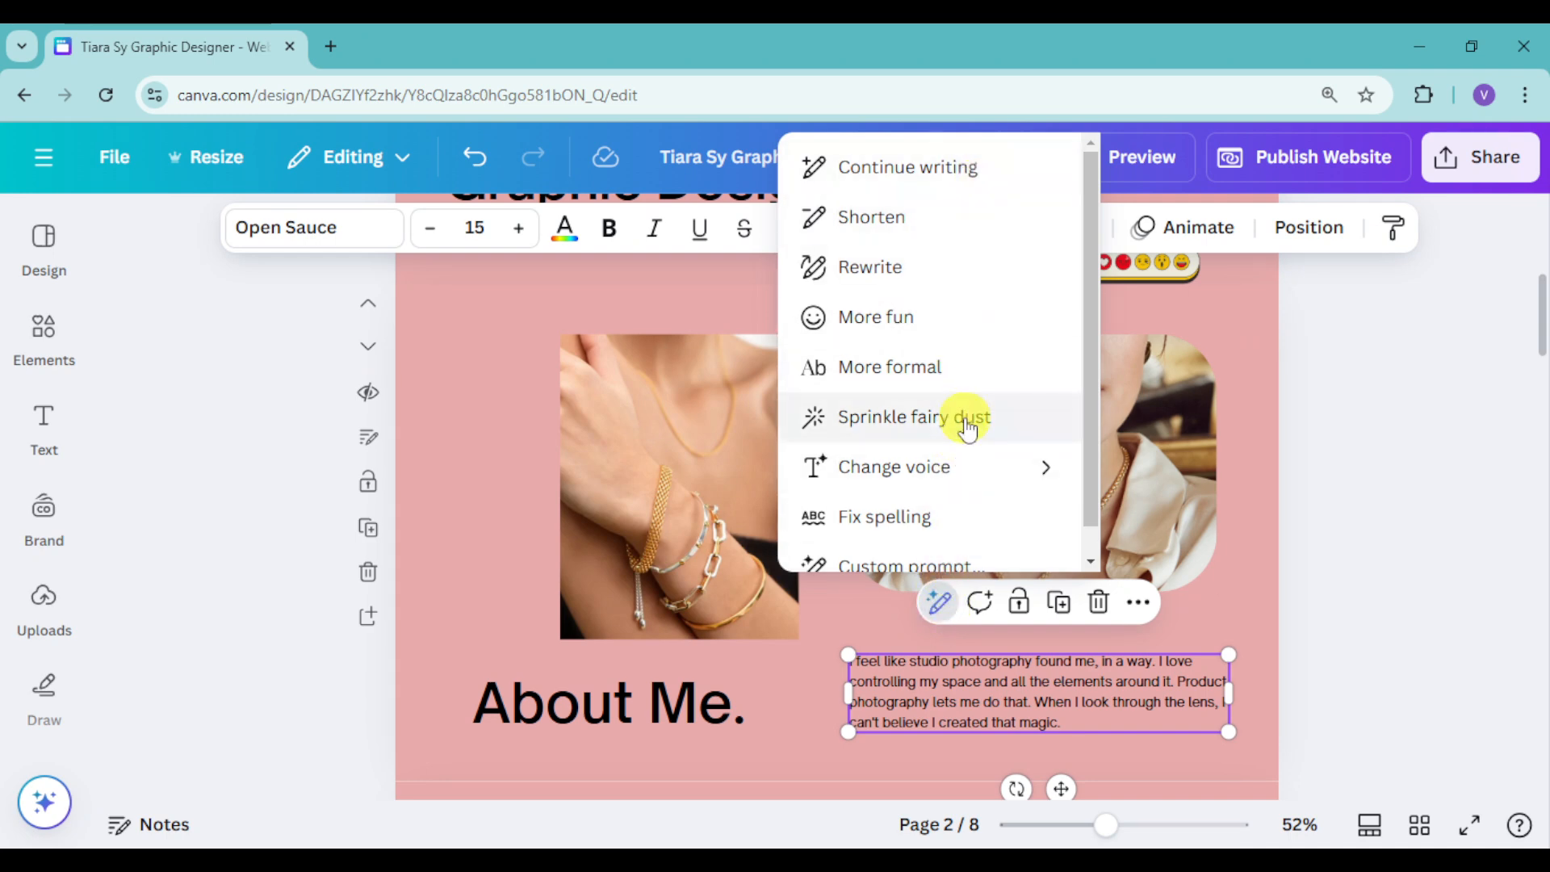
{"action": "scroll", "coordinate": [965, 430], "scroll_direction": "down", "scroll_amount": 1}
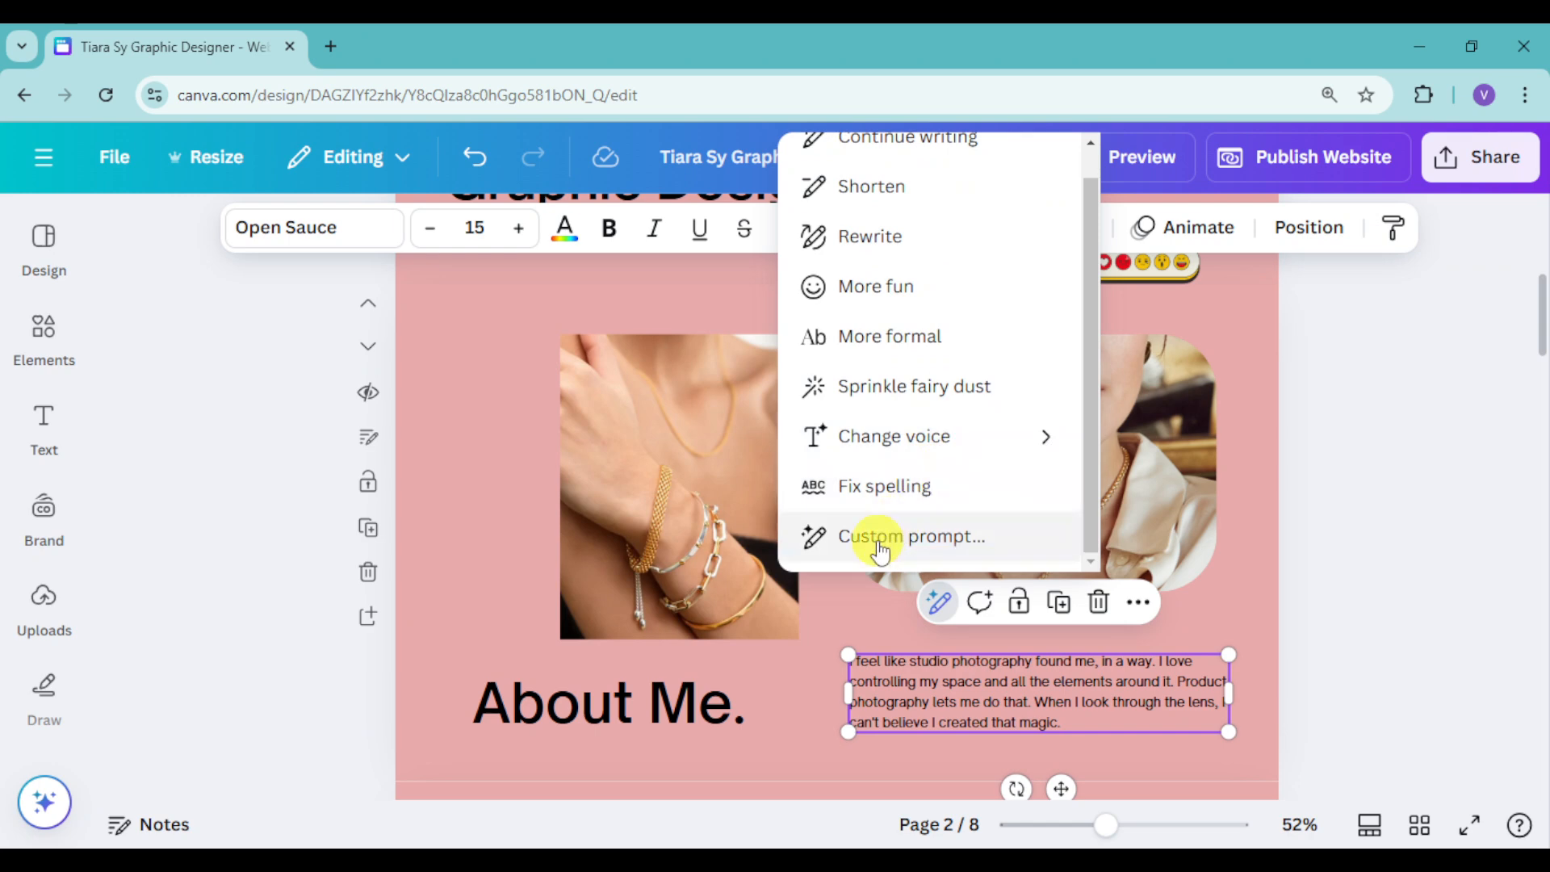
{"action": "left_click", "coordinate": [907, 533]}
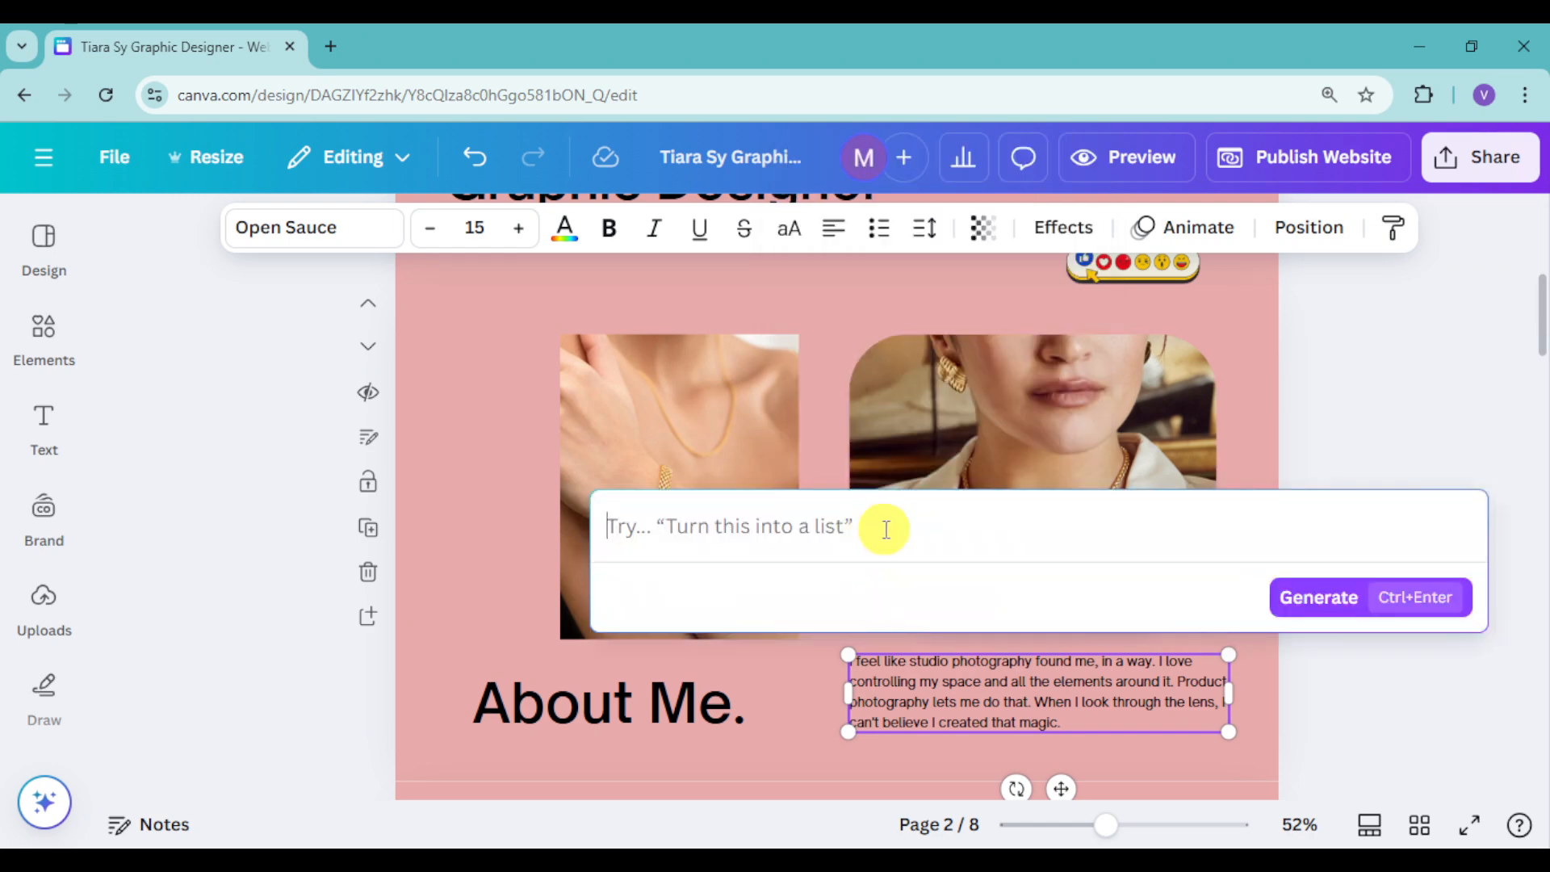
{"action": "type", "text": "gr"}
{"action": "type", "text": "a[hi"}
{"action": "key", "text": "BackSpace"}
{"action": "key", "text": "BackSpace"}
{"action": "type", "text": "hic designer about e"}
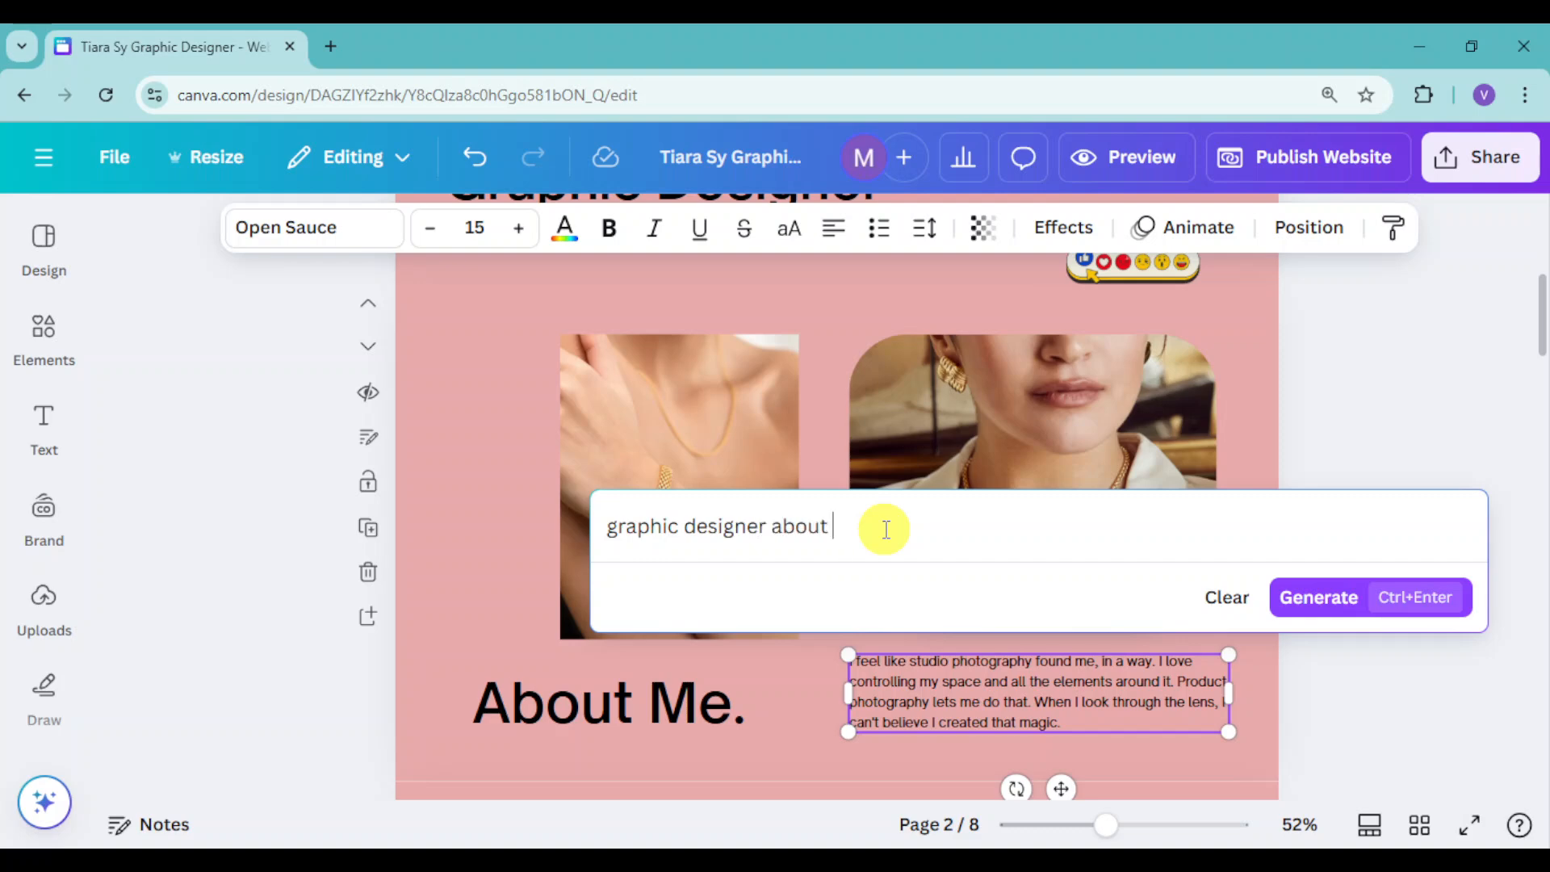
{"action": "left_click", "coordinate": [1324, 596]}
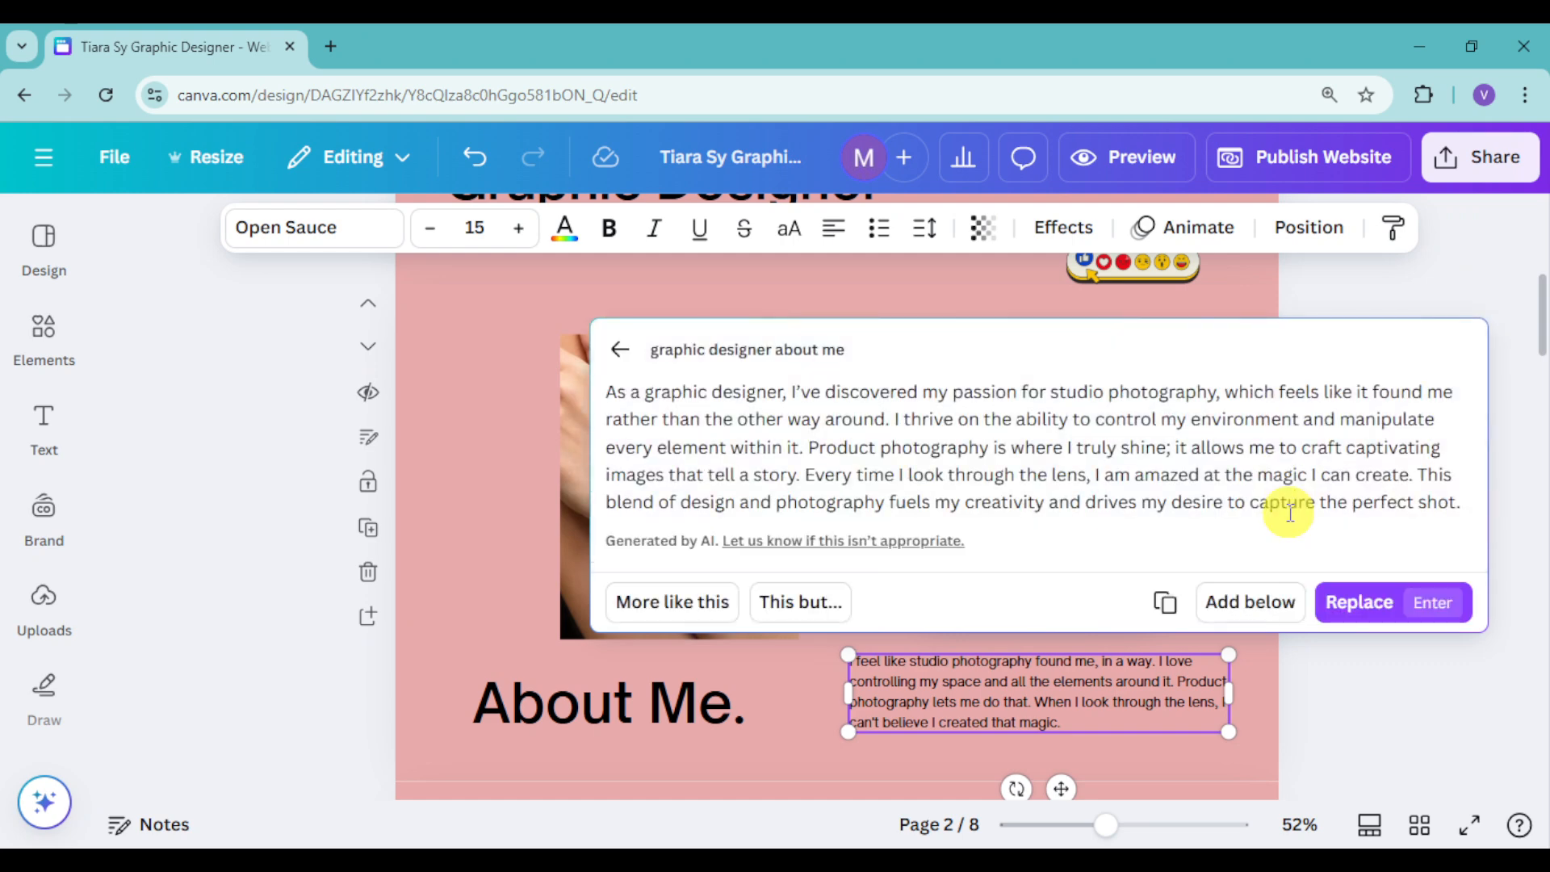
Step: Replace the old About Me paragraph text with the generated AI paragraph
{"action": "left_click", "coordinate": [1253, 604]}
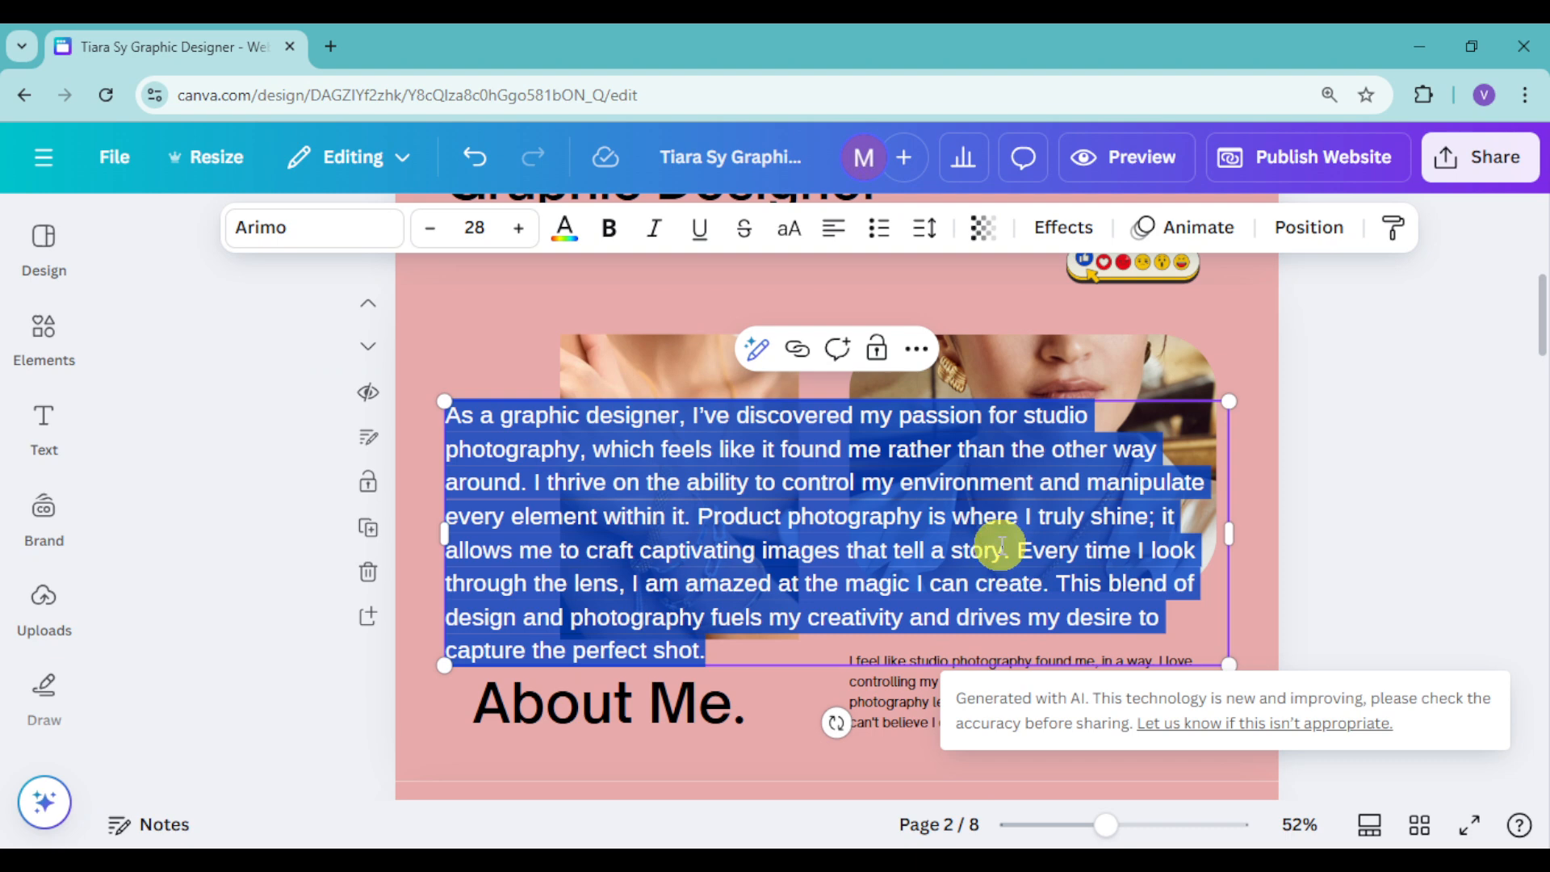
{"action": "key", "text": "Delete"}
{"action": "left_click", "coordinate": [922, 708]}
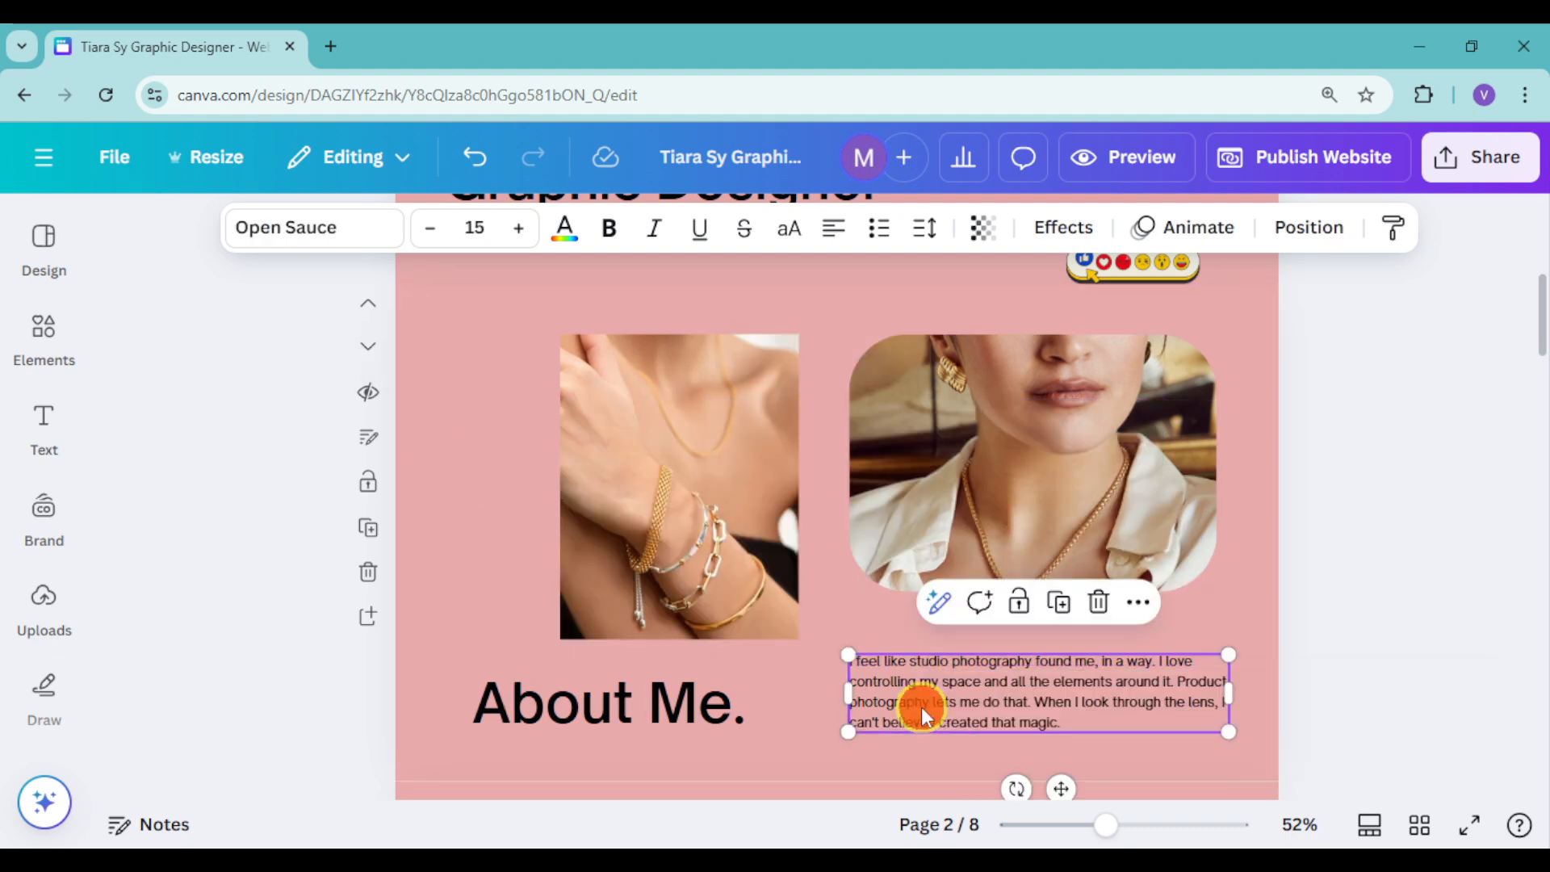
{"action": "left_click", "coordinate": [922, 705]}
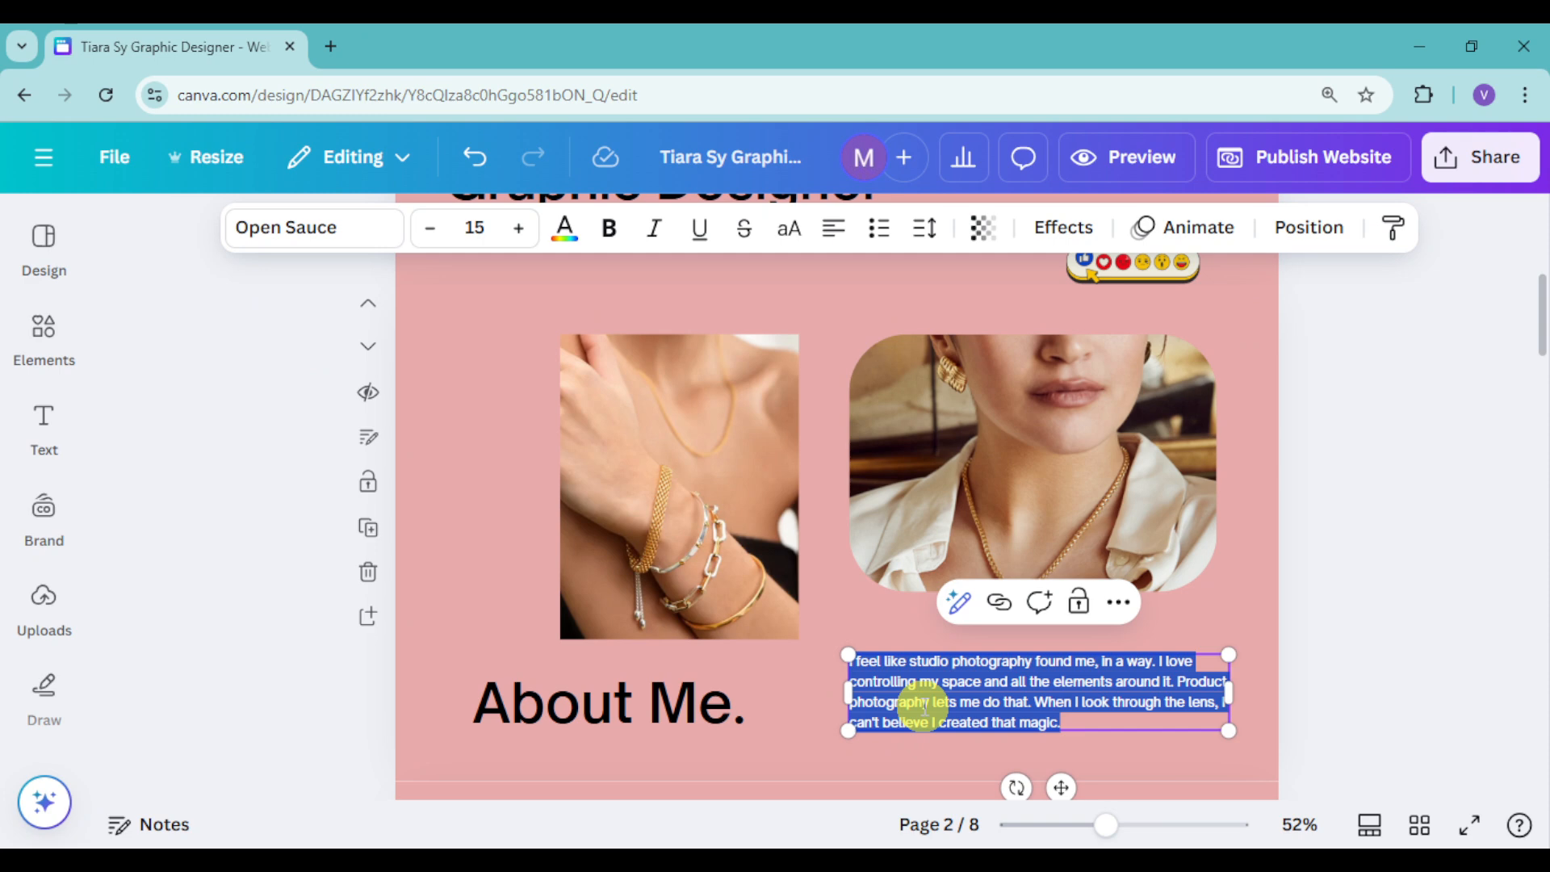
{"action": "key", "text": "ctrl+v"}
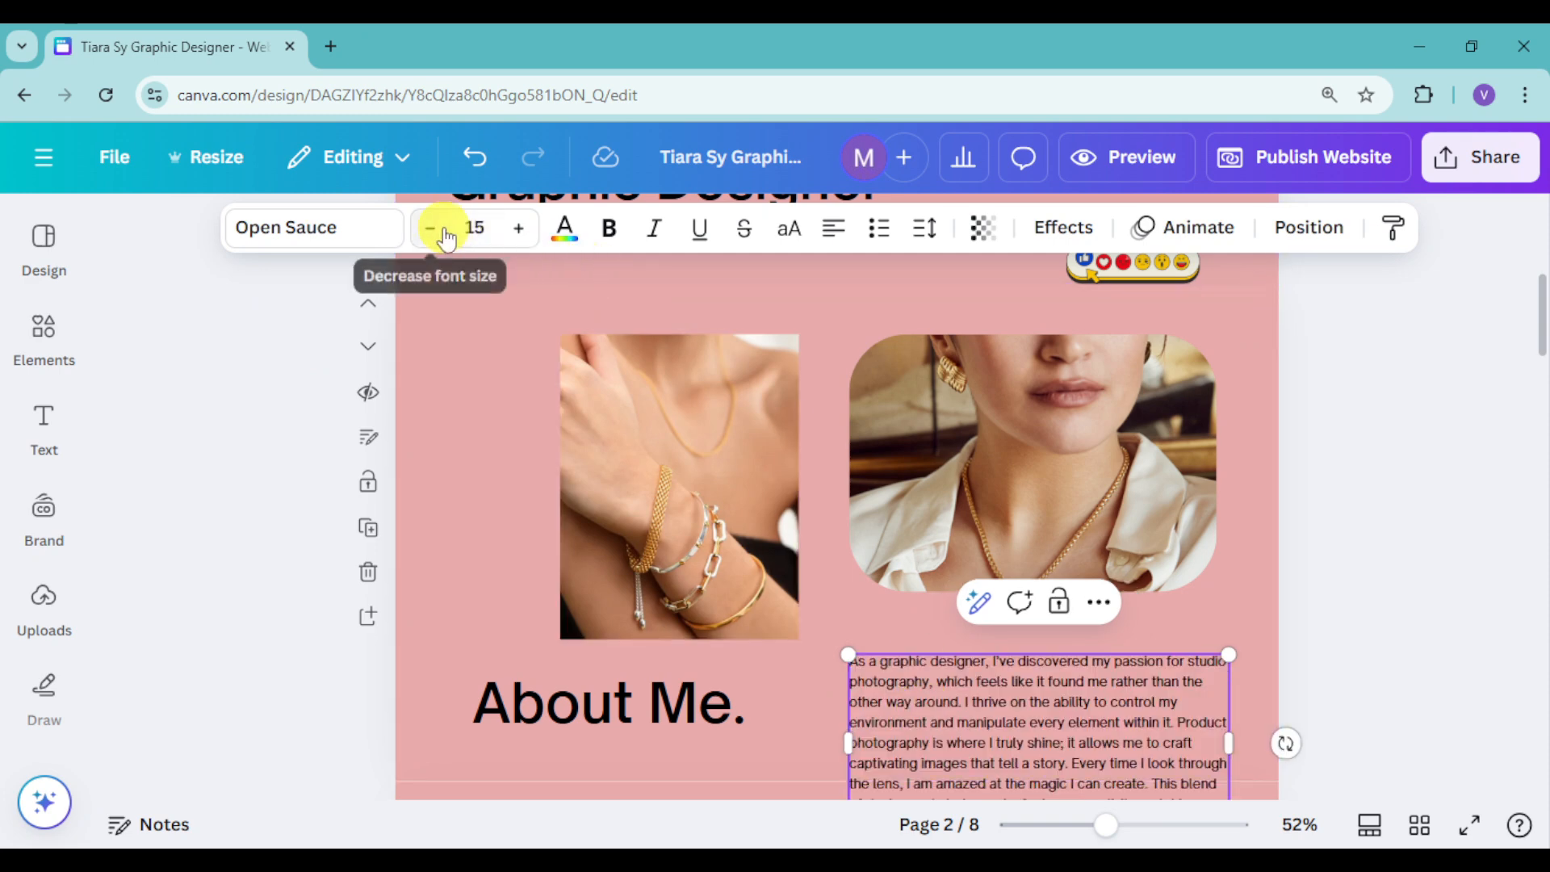
Step: Trim the paragraph to end at 'tell a story' and move it up level with the photo
{"action": "scroll", "coordinate": [1184, 565], "scroll_direction": "down", "scroll_amount": 3}
{"action": "left_click_drag", "start_coordinate": [1073, 646], "coordinate": [1101, 709]}
{"action": "key", "text": "BackSpace"}
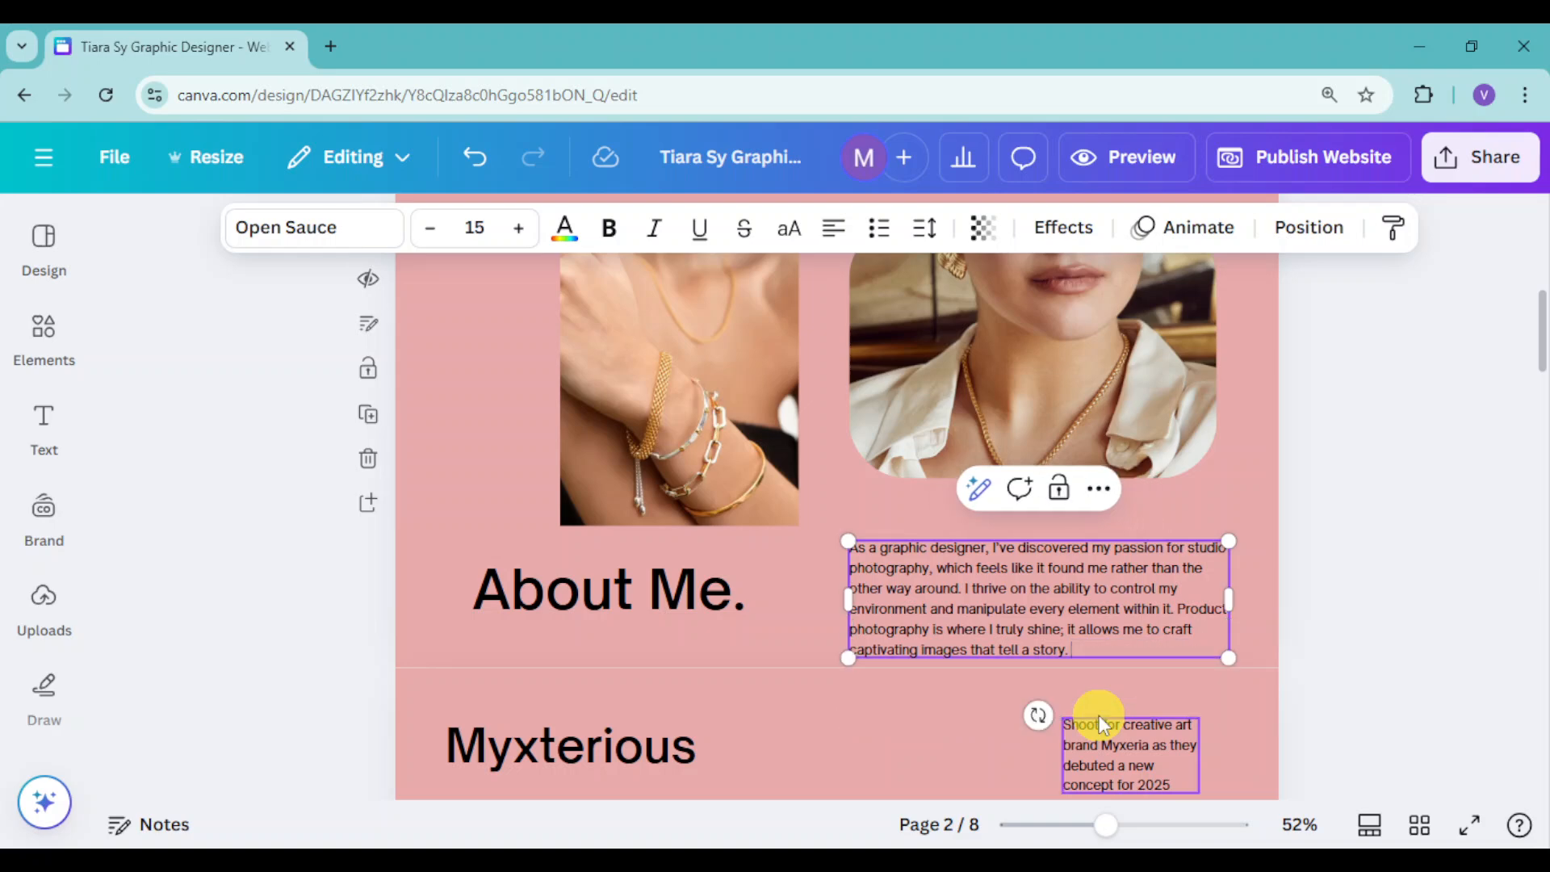
{"action": "left_click", "coordinate": [1373, 546]}
{"action": "left_click", "coordinate": [1038, 575]}
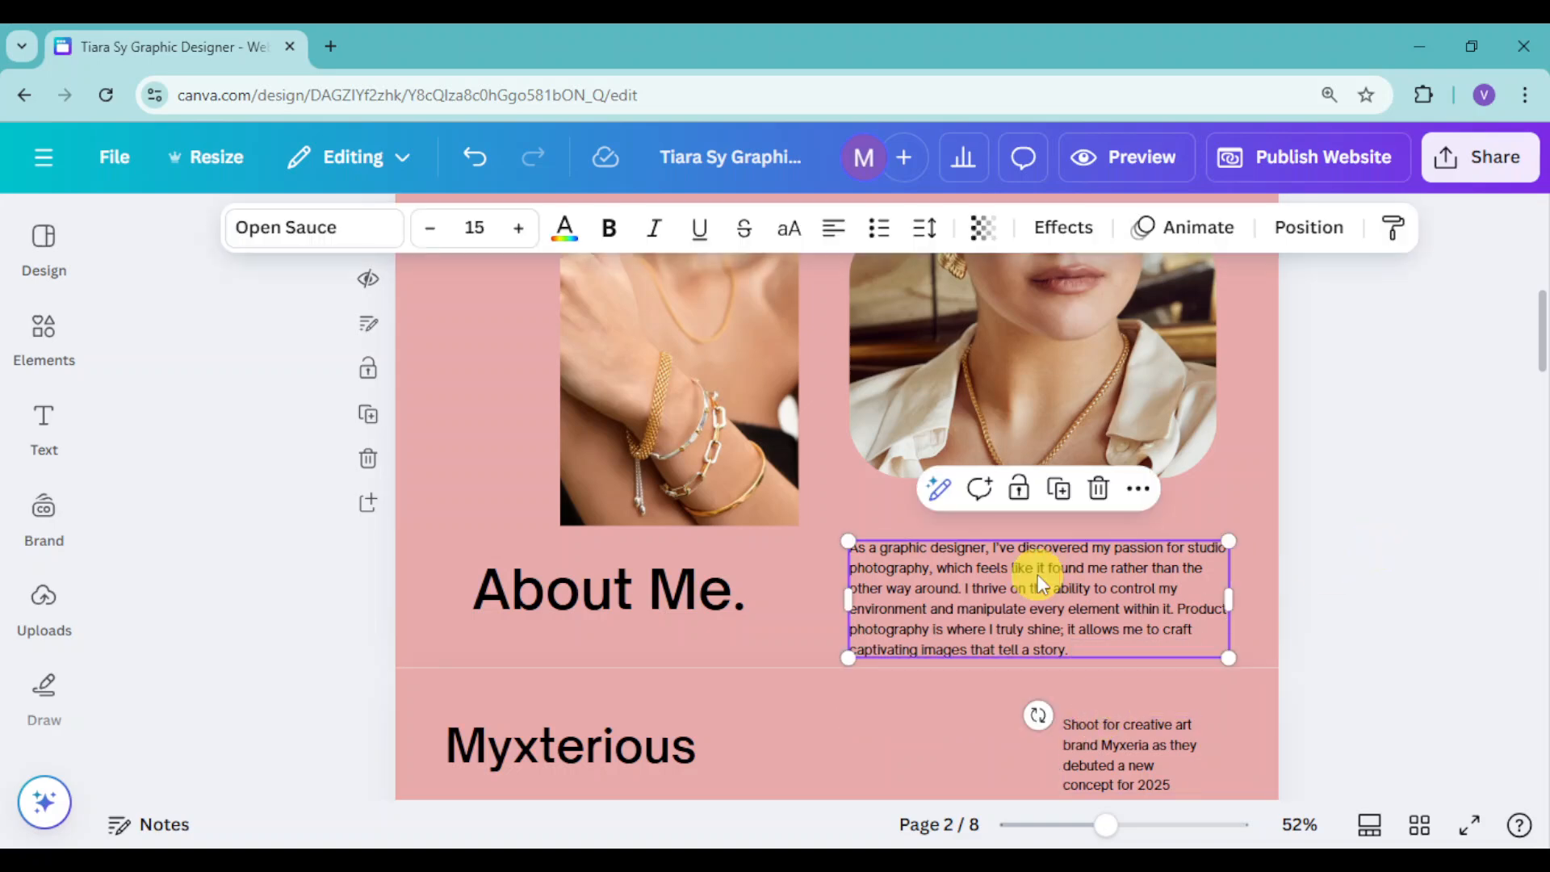
{"action": "left_click_drag", "start_coordinate": [1039, 574], "coordinate": [1039, 562]}
{"action": "left_click", "coordinate": [1441, 549]}
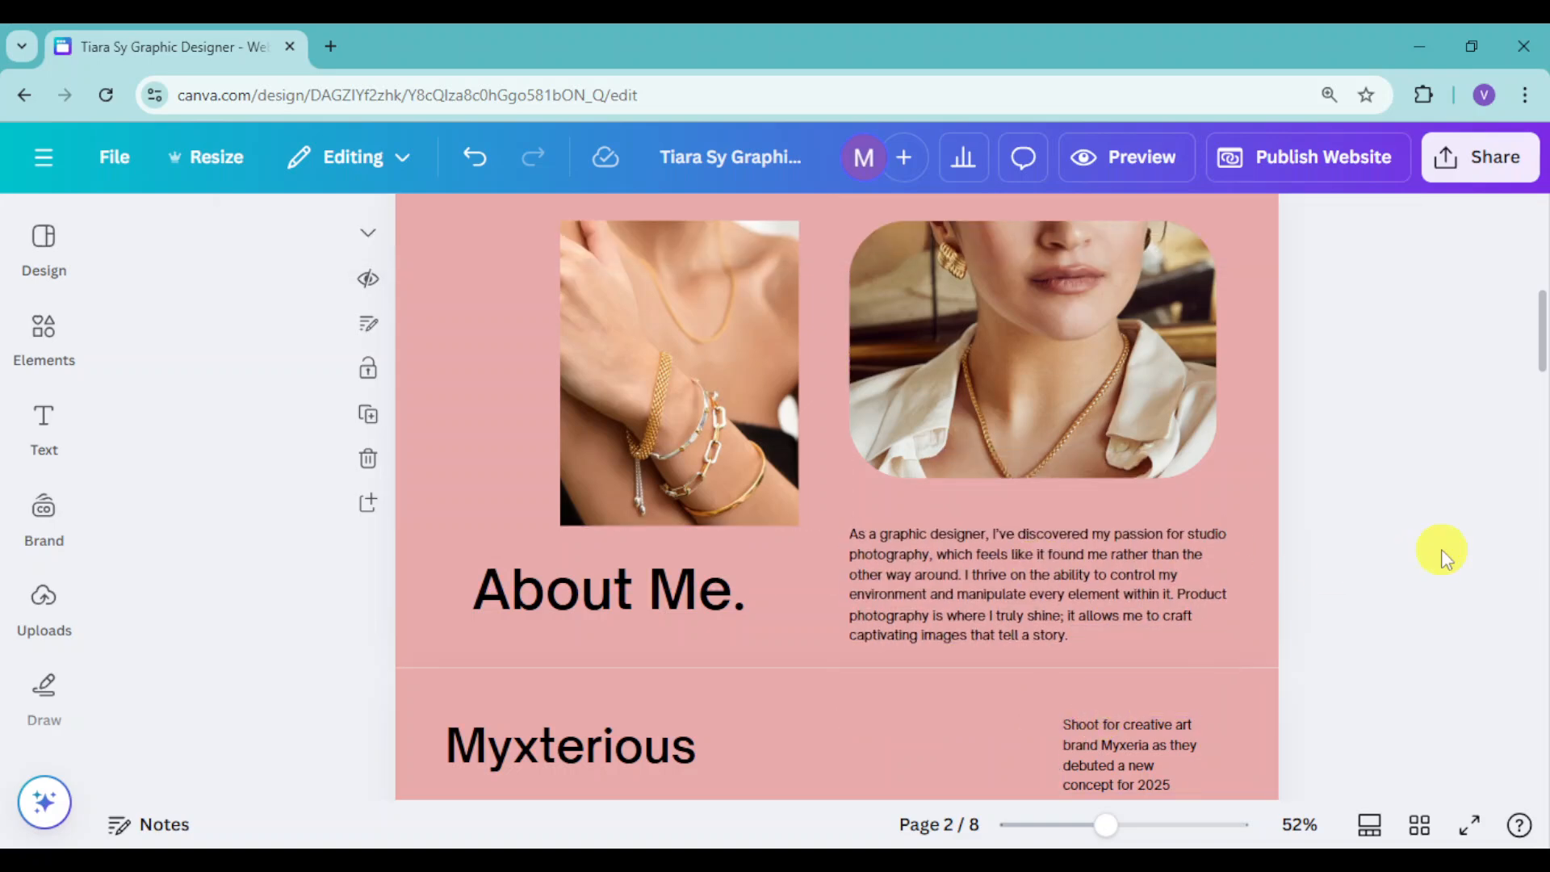
Step: Scroll to page 3 and start an image upload from the Downloads folder
{"action": "scroll", "coordinate": [969, 614], "scroll_direction": "down", "scroll_amount": 5}
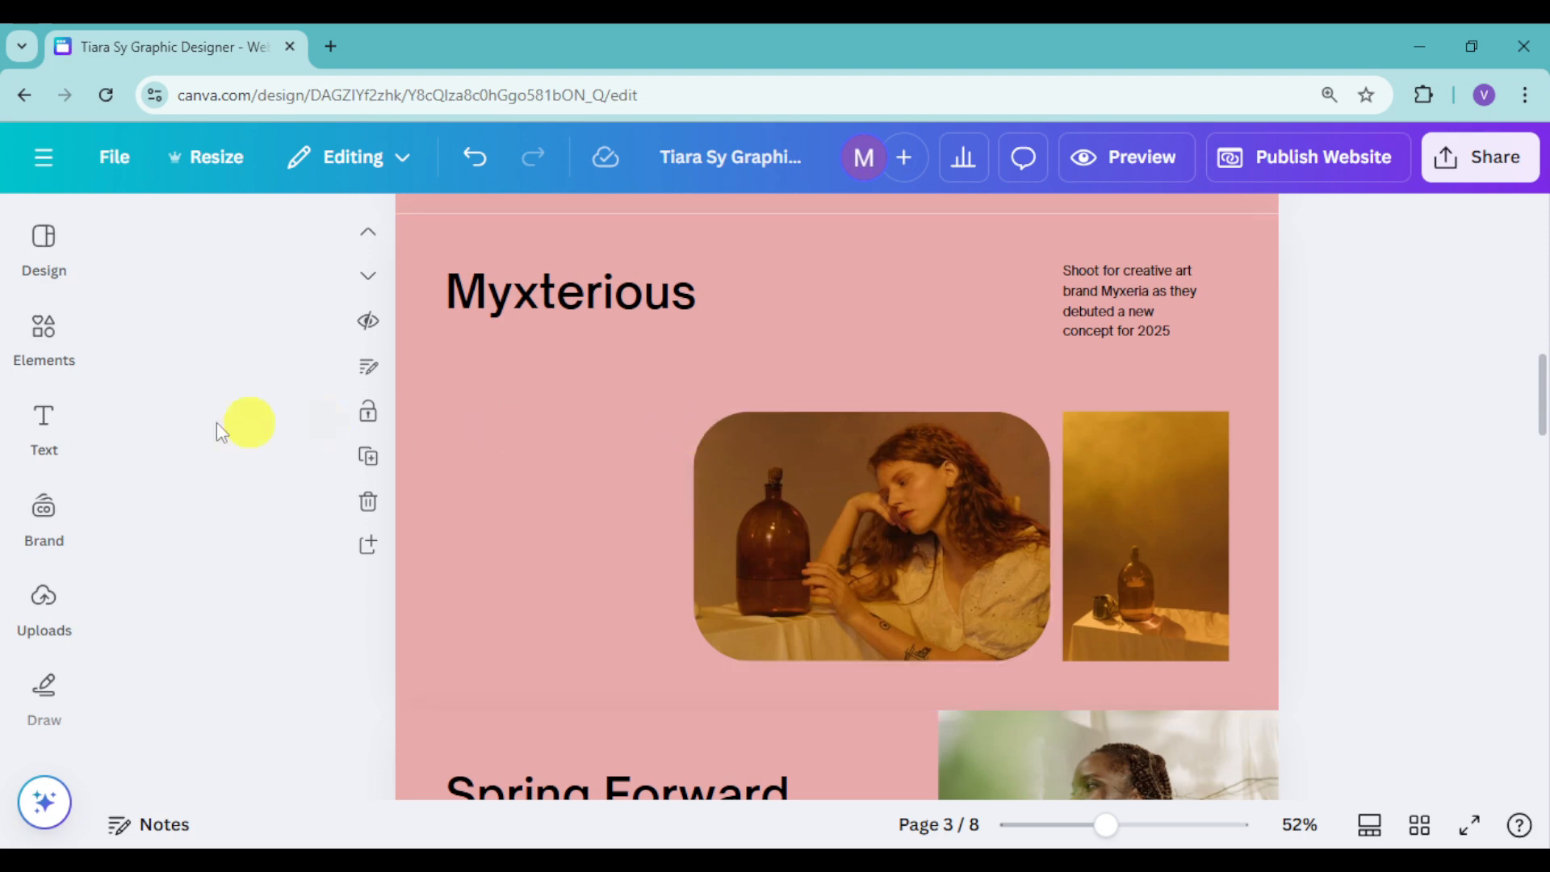
{"action": "left_click", "coordinate": [51, 616]}
{"action": "left_click", "coordinate": [287, 301]}
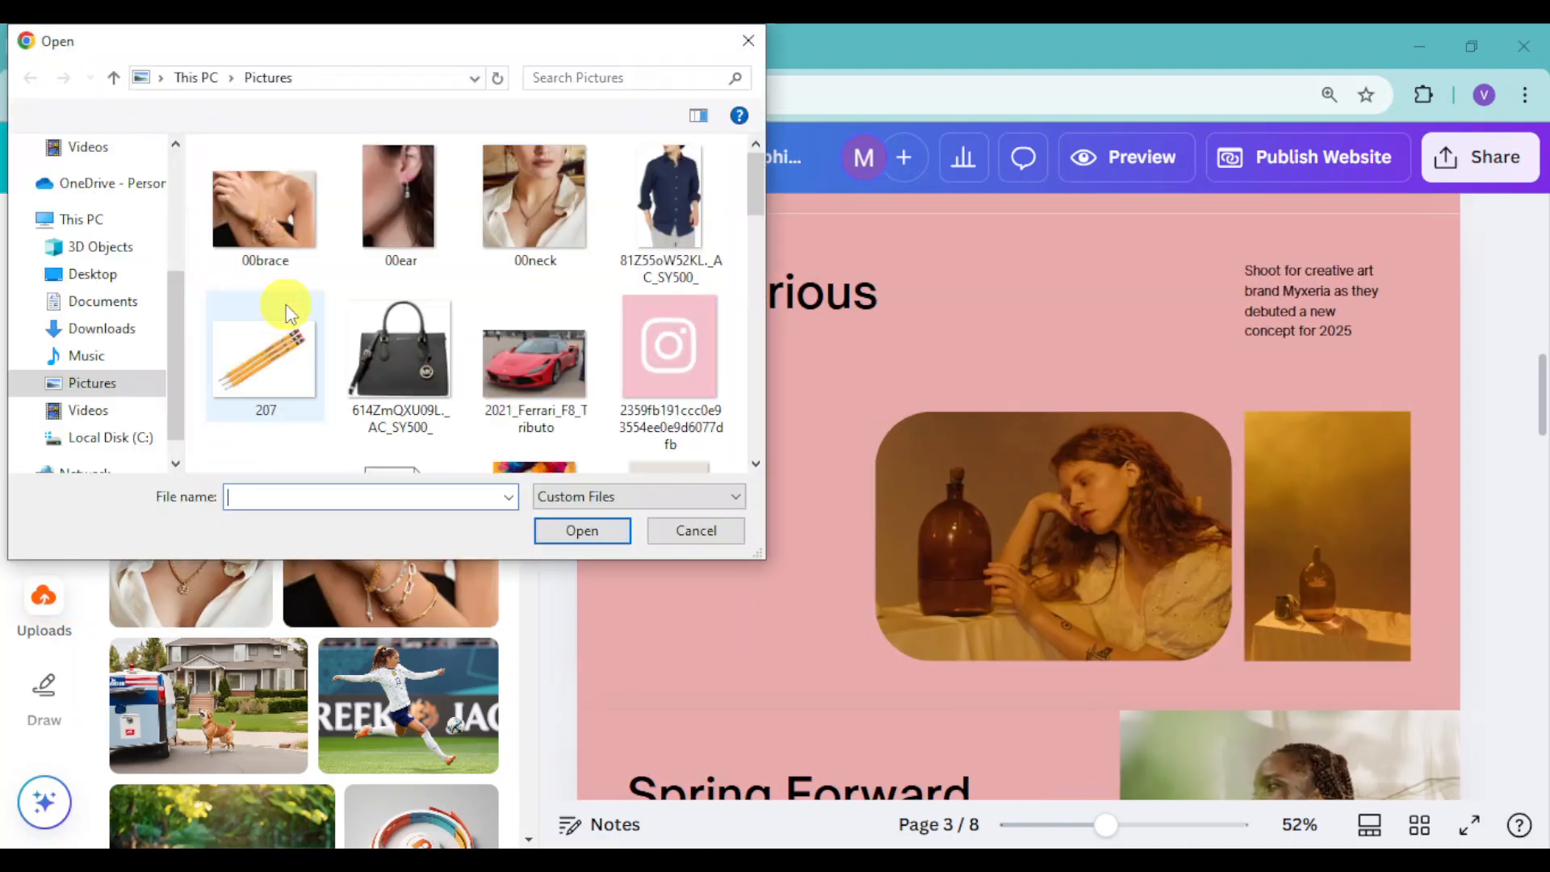
{"action": "left_click", "coordinate": [113, 331]}
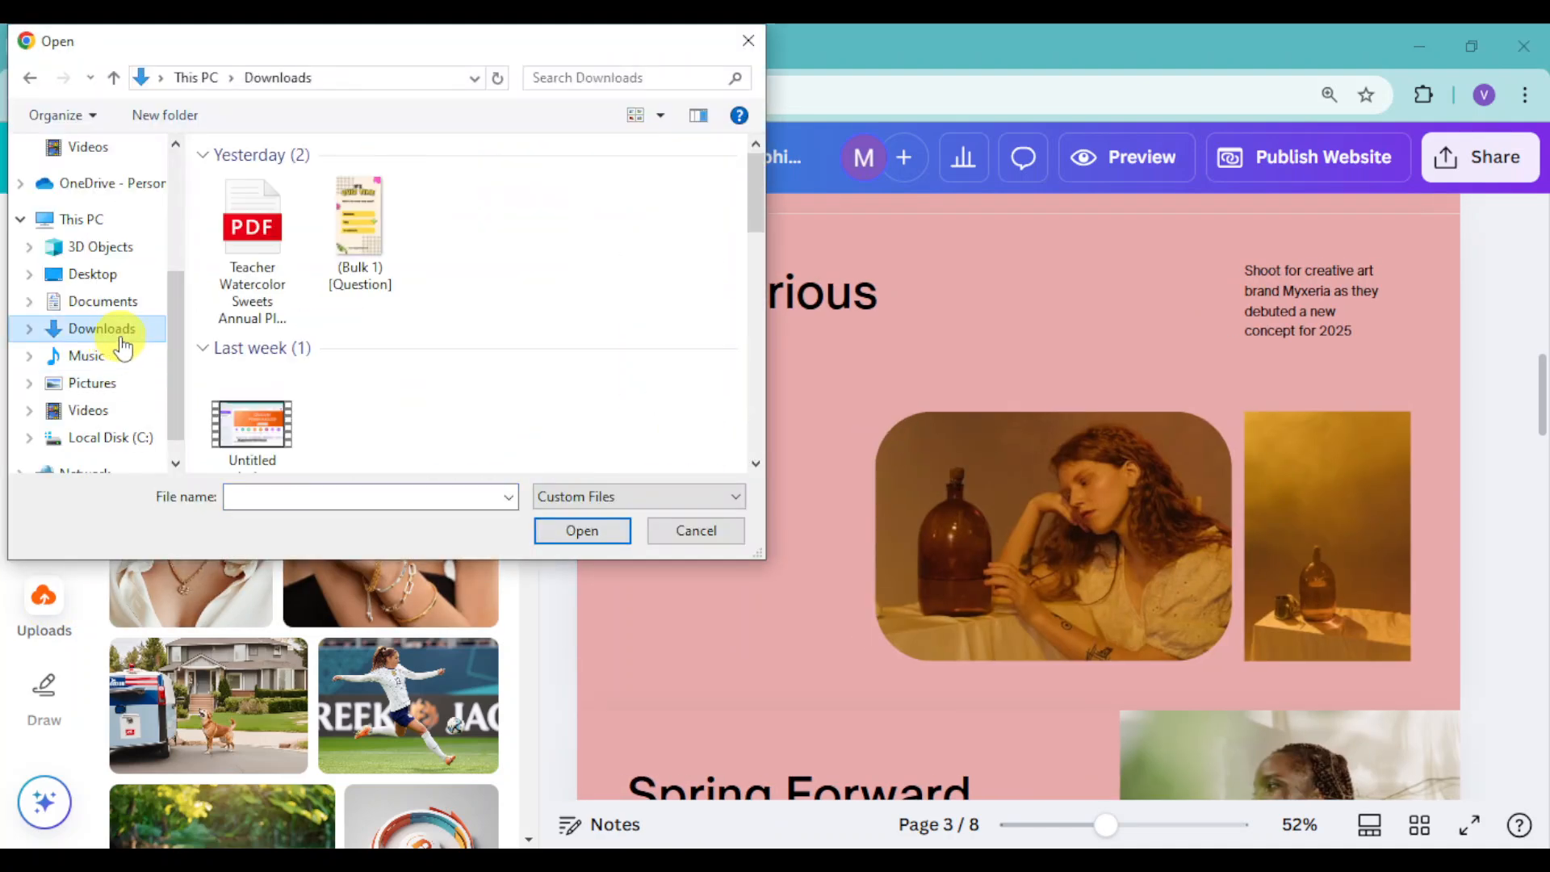
Step: Upload the prod1 and prod foundation photos, then dismiss the upload error
{"action": "scroll", "coordinate": [440, 323], "scroll_direction": "down", "scroll_amount": 3}
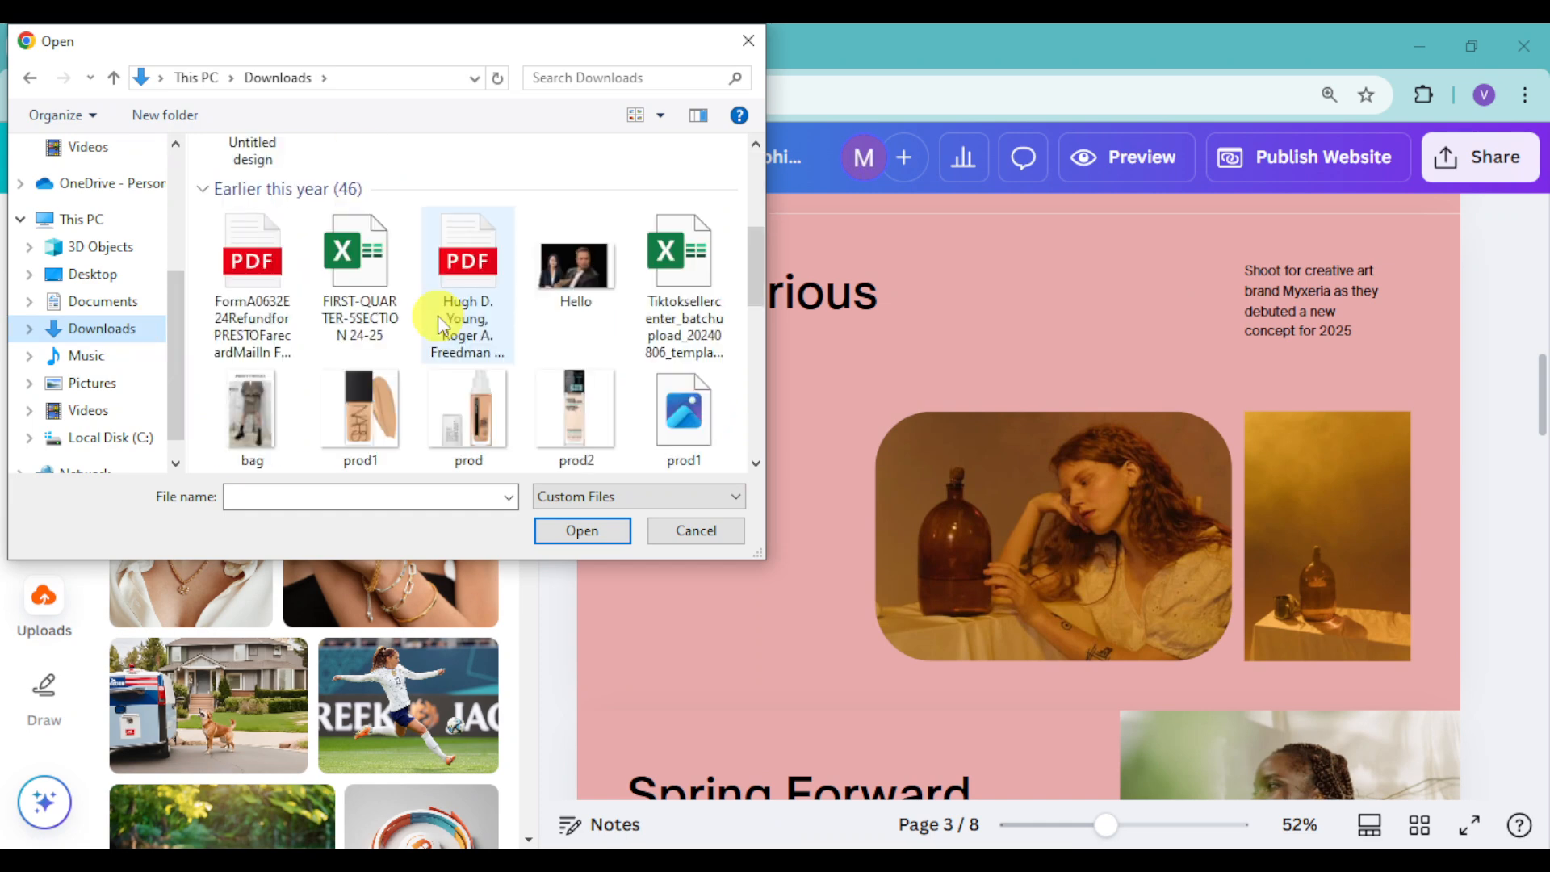
{"action": "scroll", "coordinate": [440, 323], "scroll_direction": "up", "scroll_amount": 4}
{"action": "scroll", "coordinate": [440, 323], "scroll_direction": "down", "scroll_amount": 1}
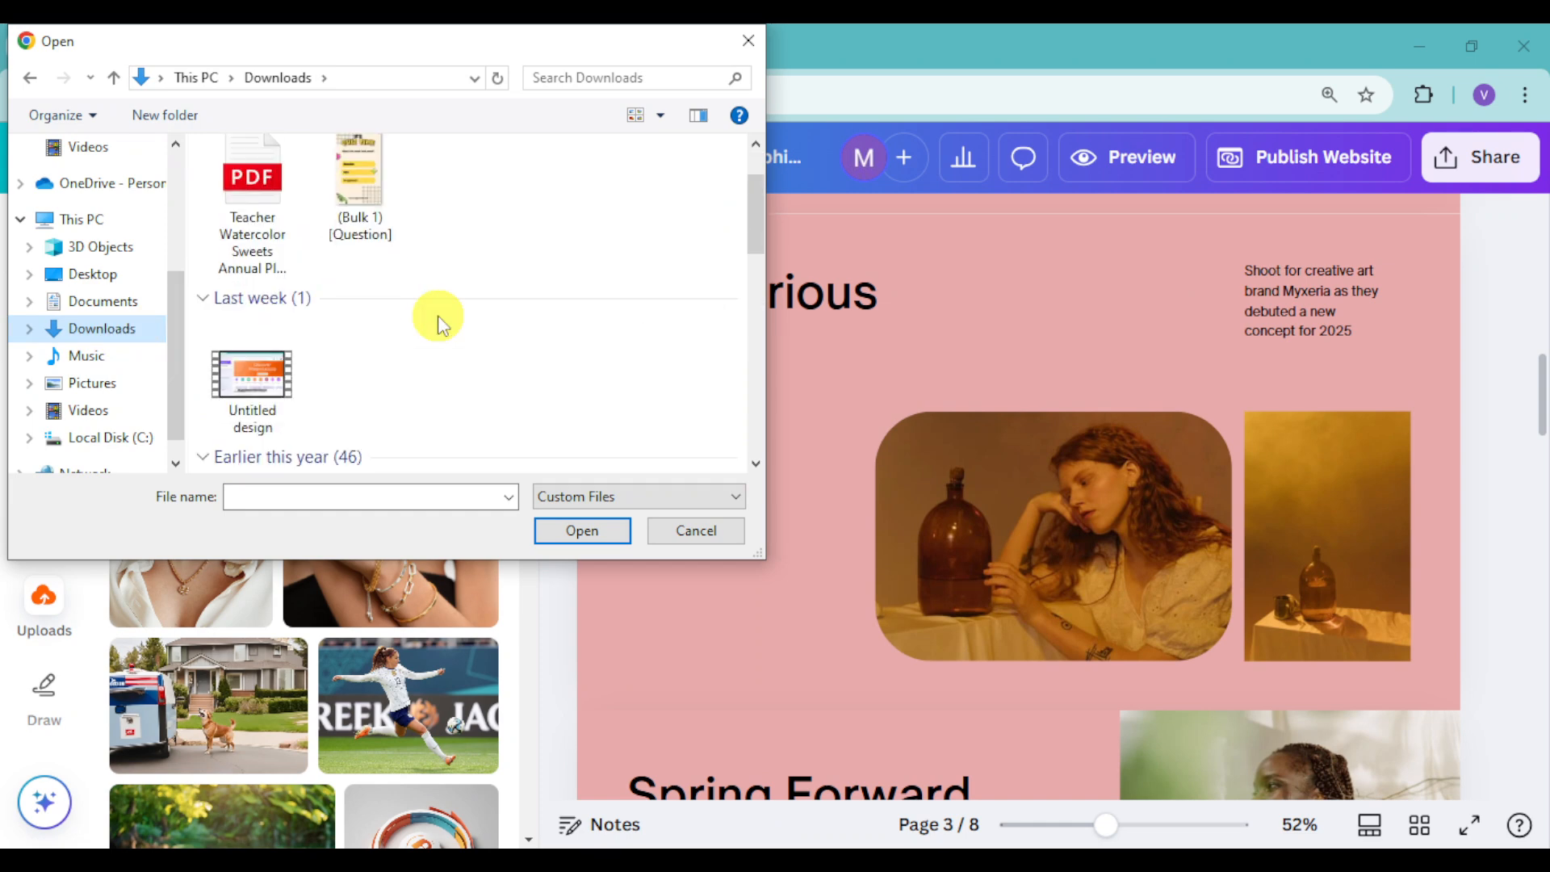
{"action": "scroll", "coordinate": [440, 323], "scroll_direction": "down", "scroll_amount": 3}
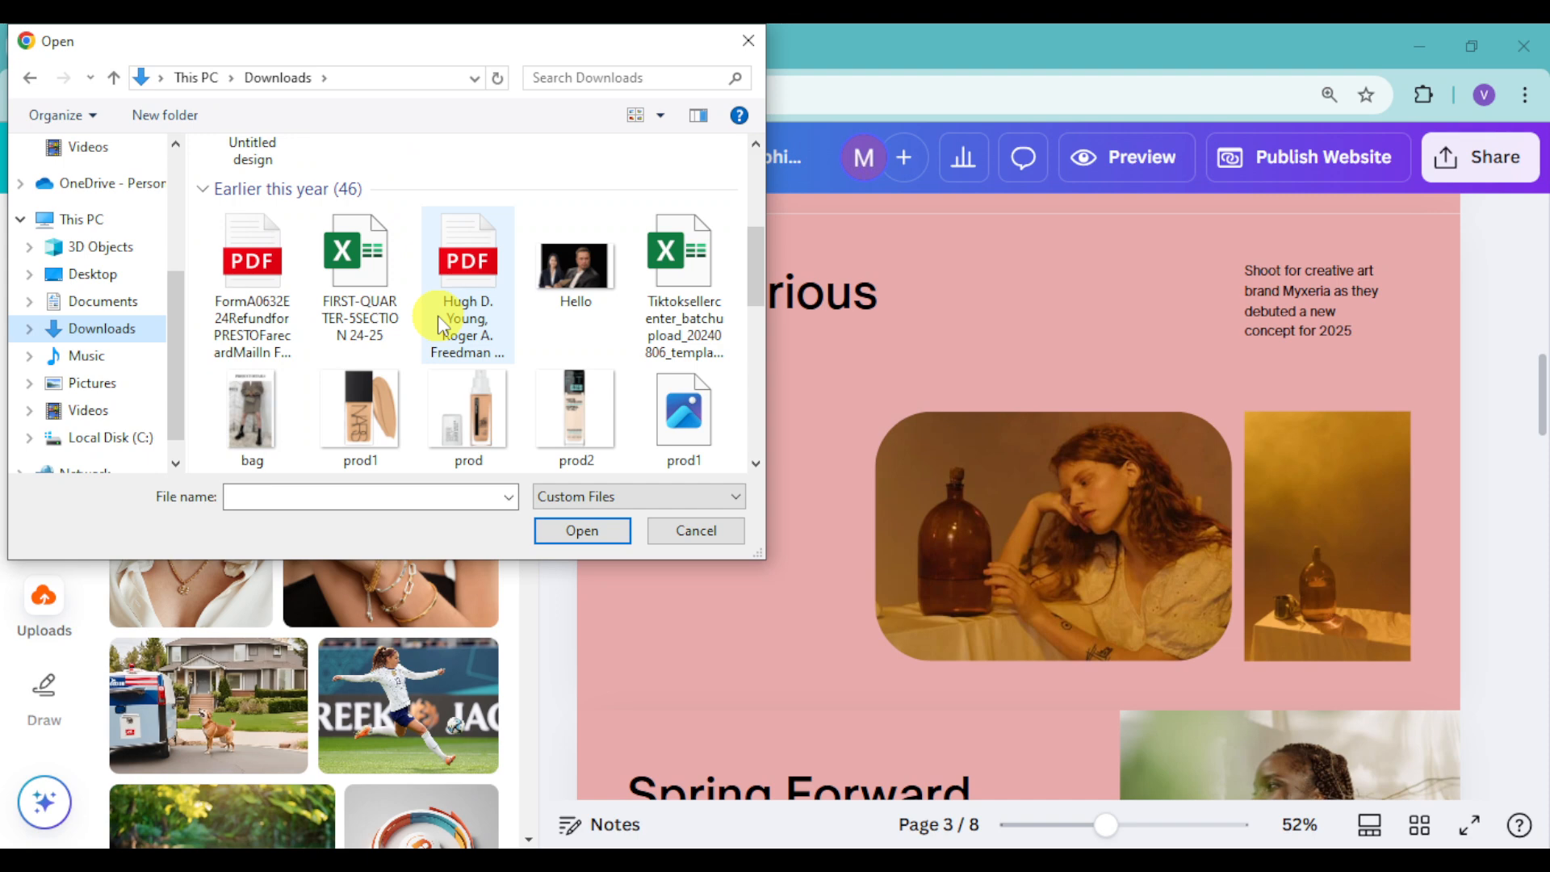
{"action": "scroll", "coordinate": [440, 324], "scroll_direction": "down", "scroll_amount": 2}
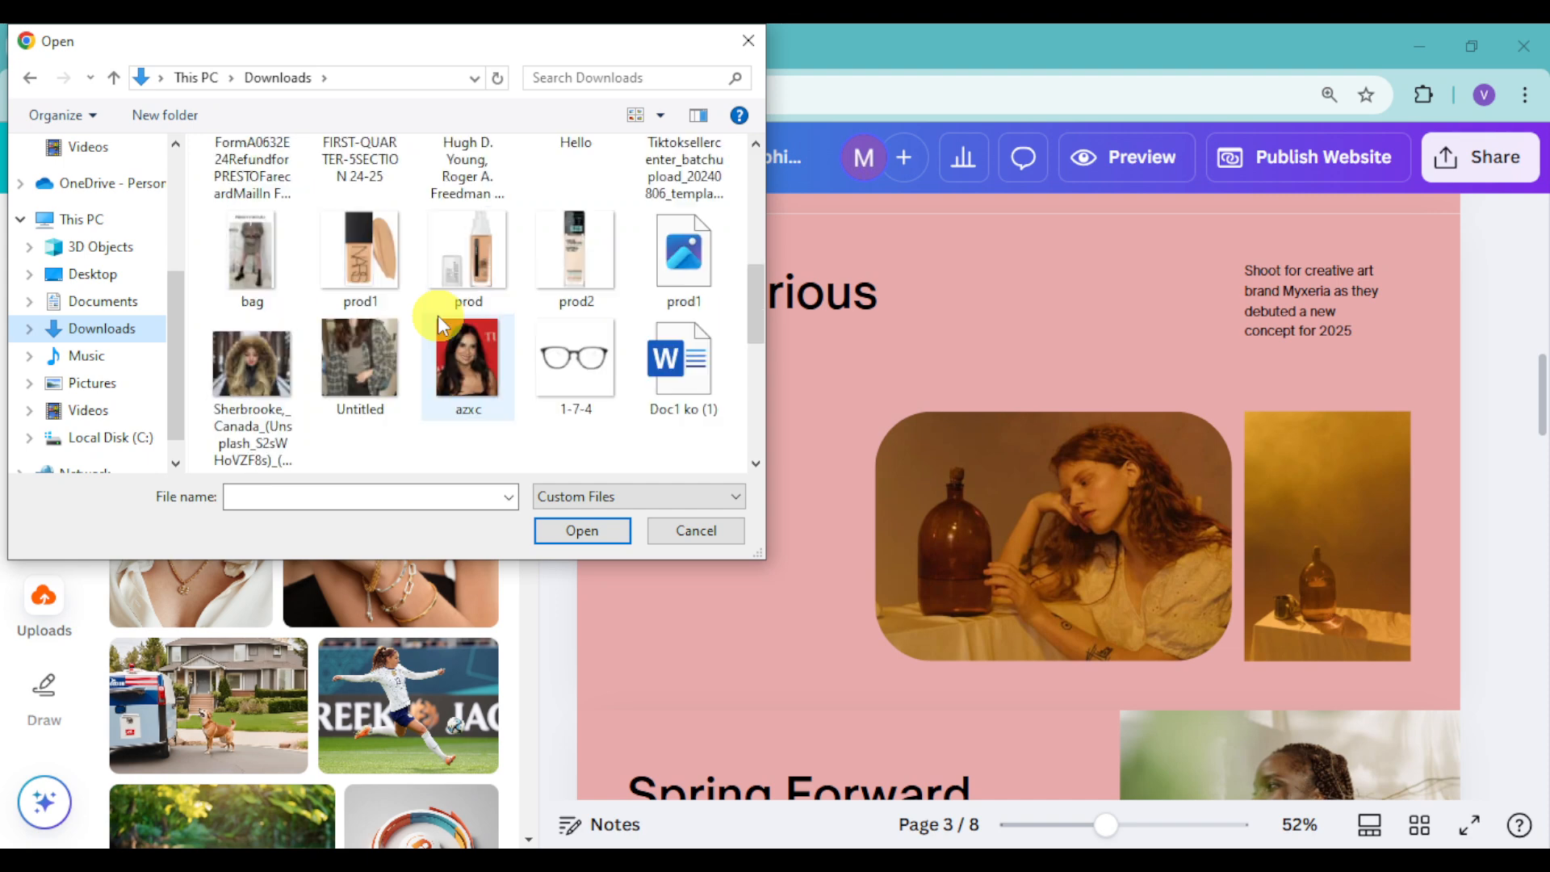
{"action": "left_click", "coordinate": [392, 279]}
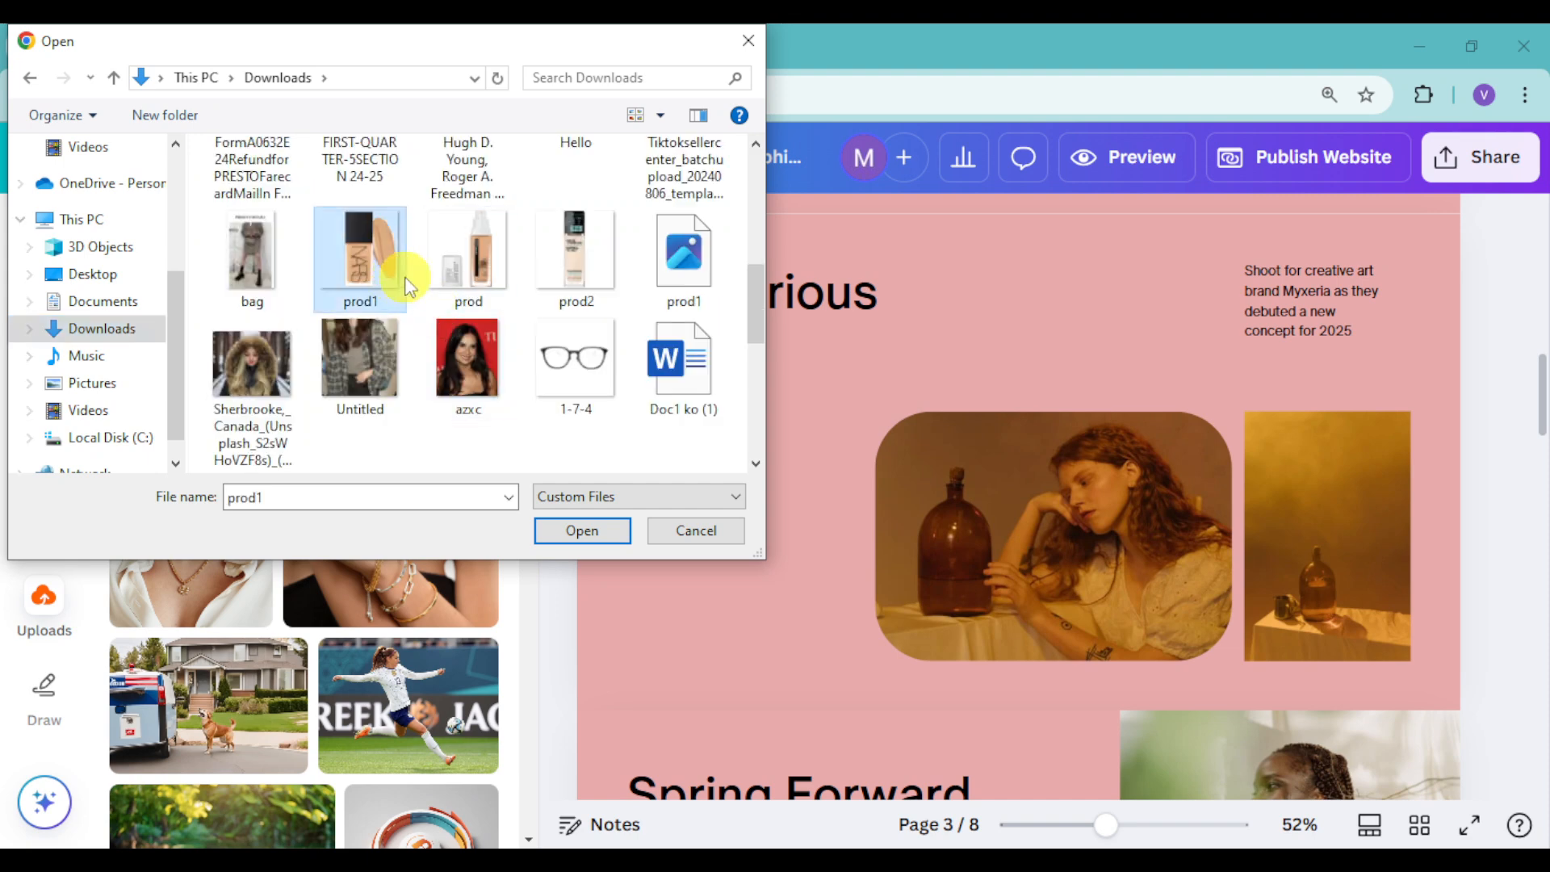
{"action": "left_click", "coordinate": [483, 271], "text": "ctrl"}
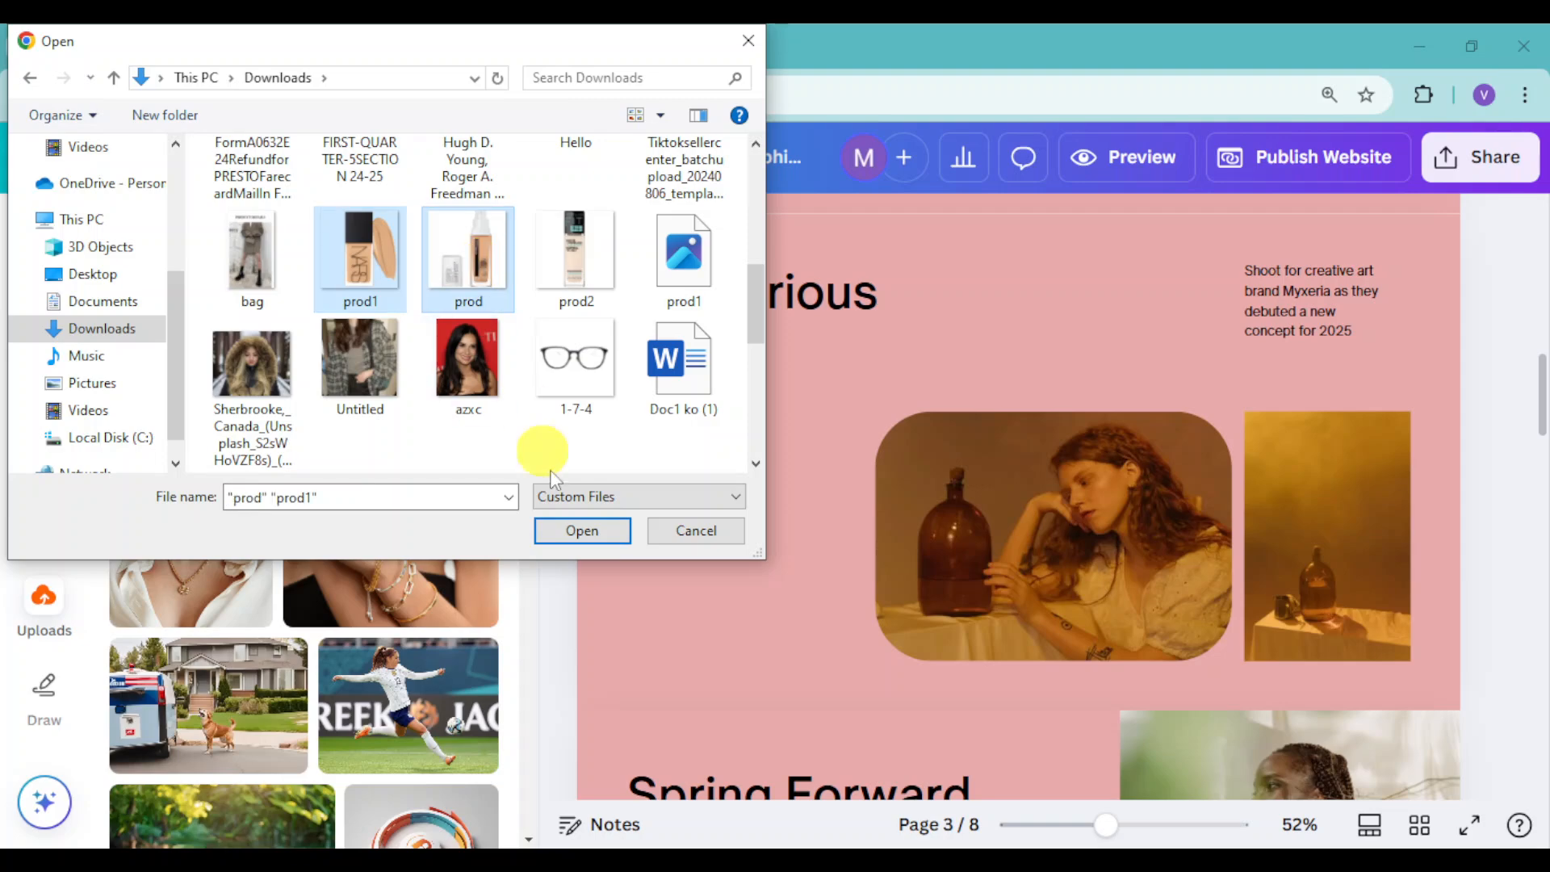
{"action": "left_click", "coordinate": [589, 536]}
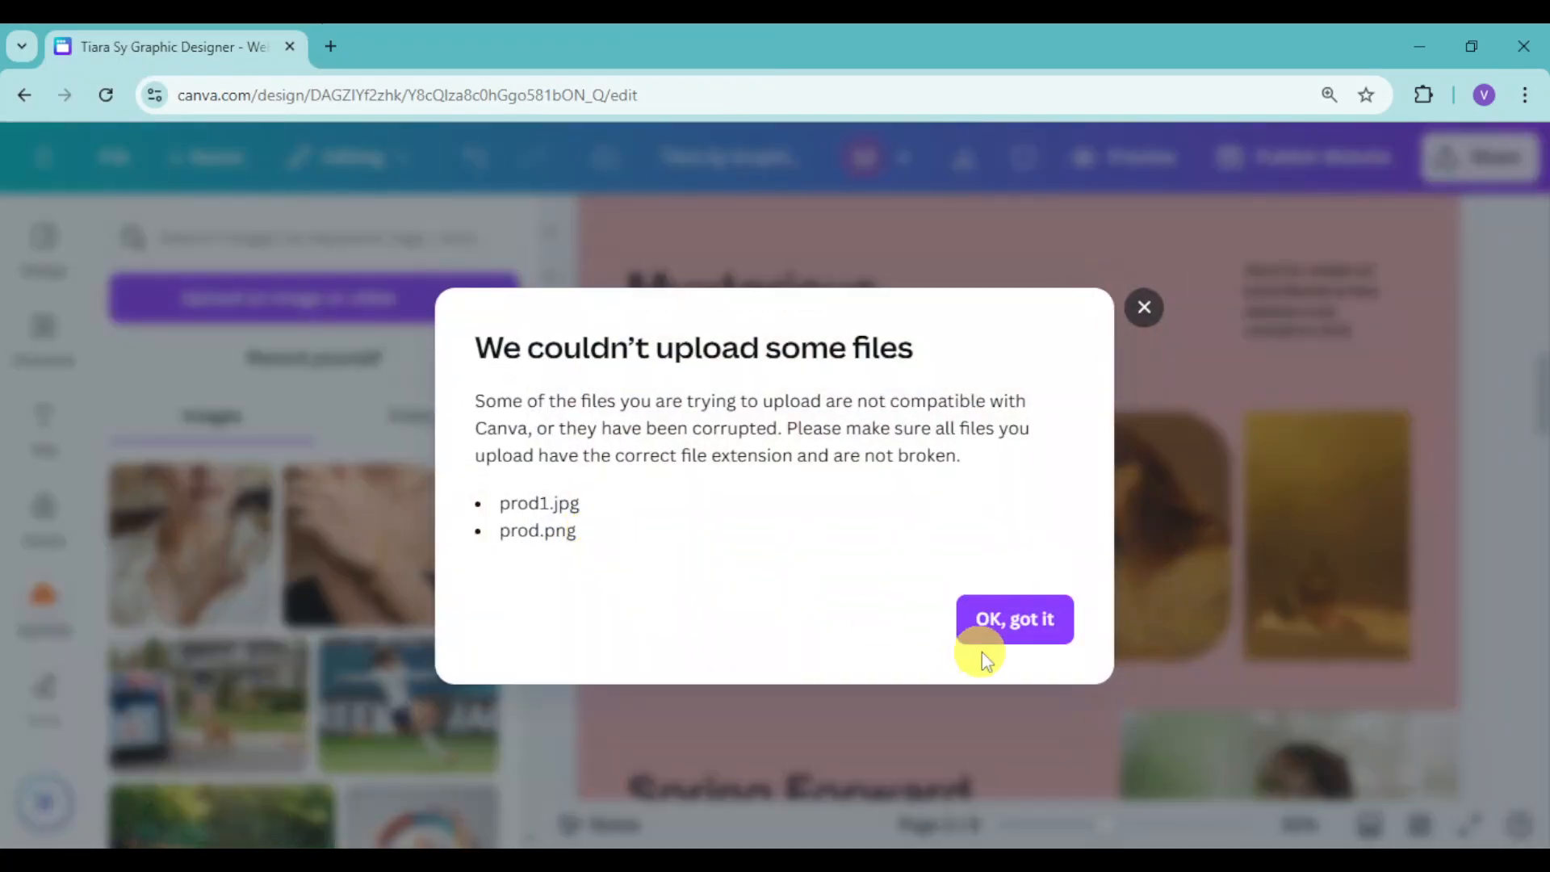
{"action": "left_click", "coordinate": [1015, 629]}
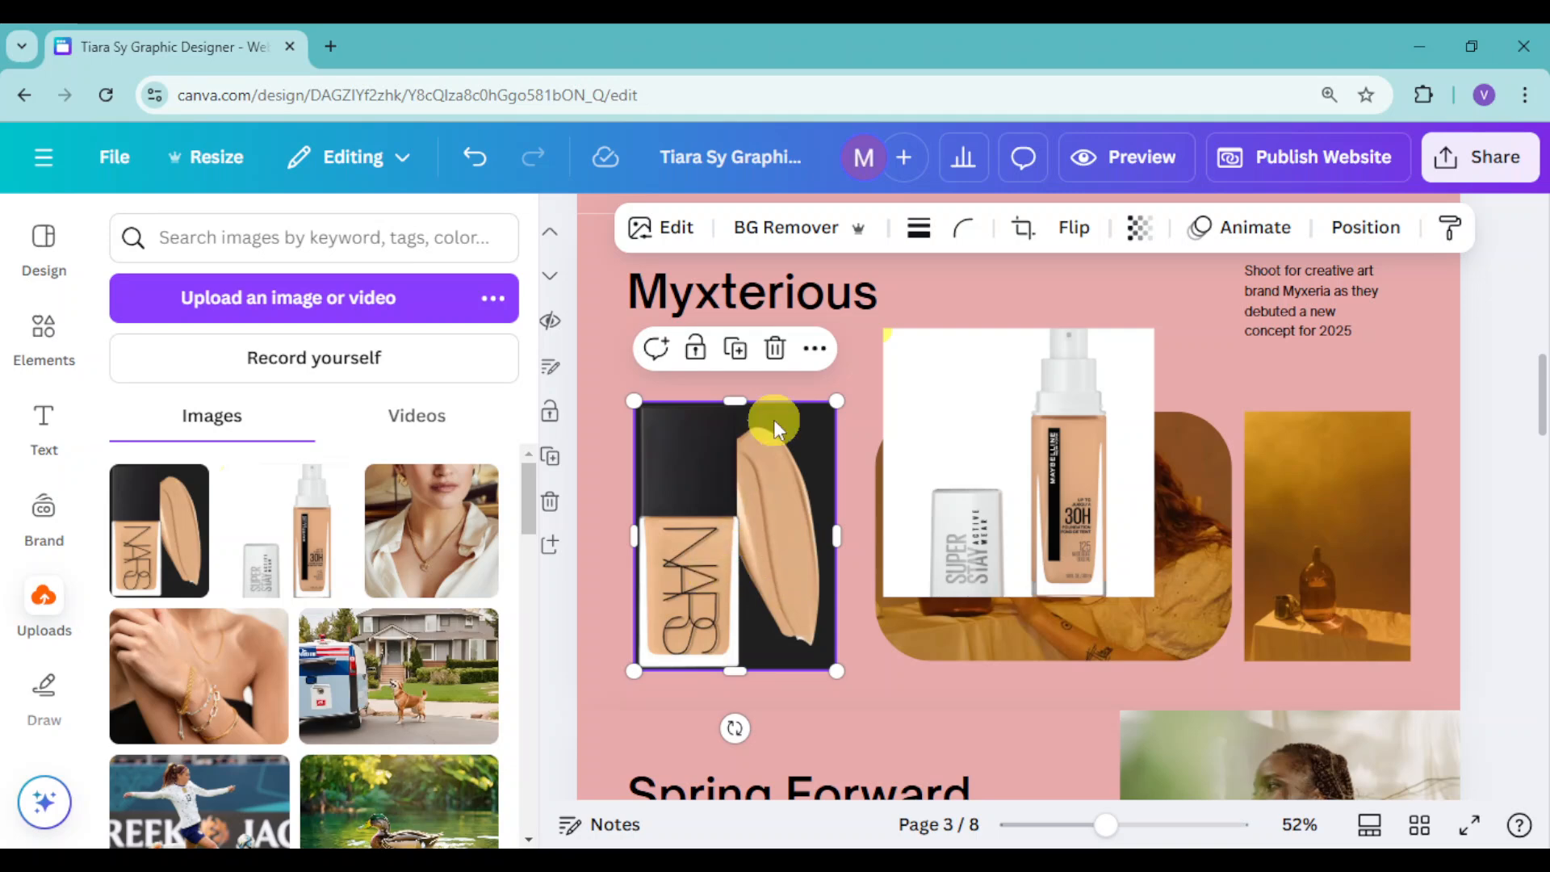
Step: Place the Maybelline foundation photo into page 3's rounded middle frame
{"action": "left_click", "coordinate": [789, 237]}
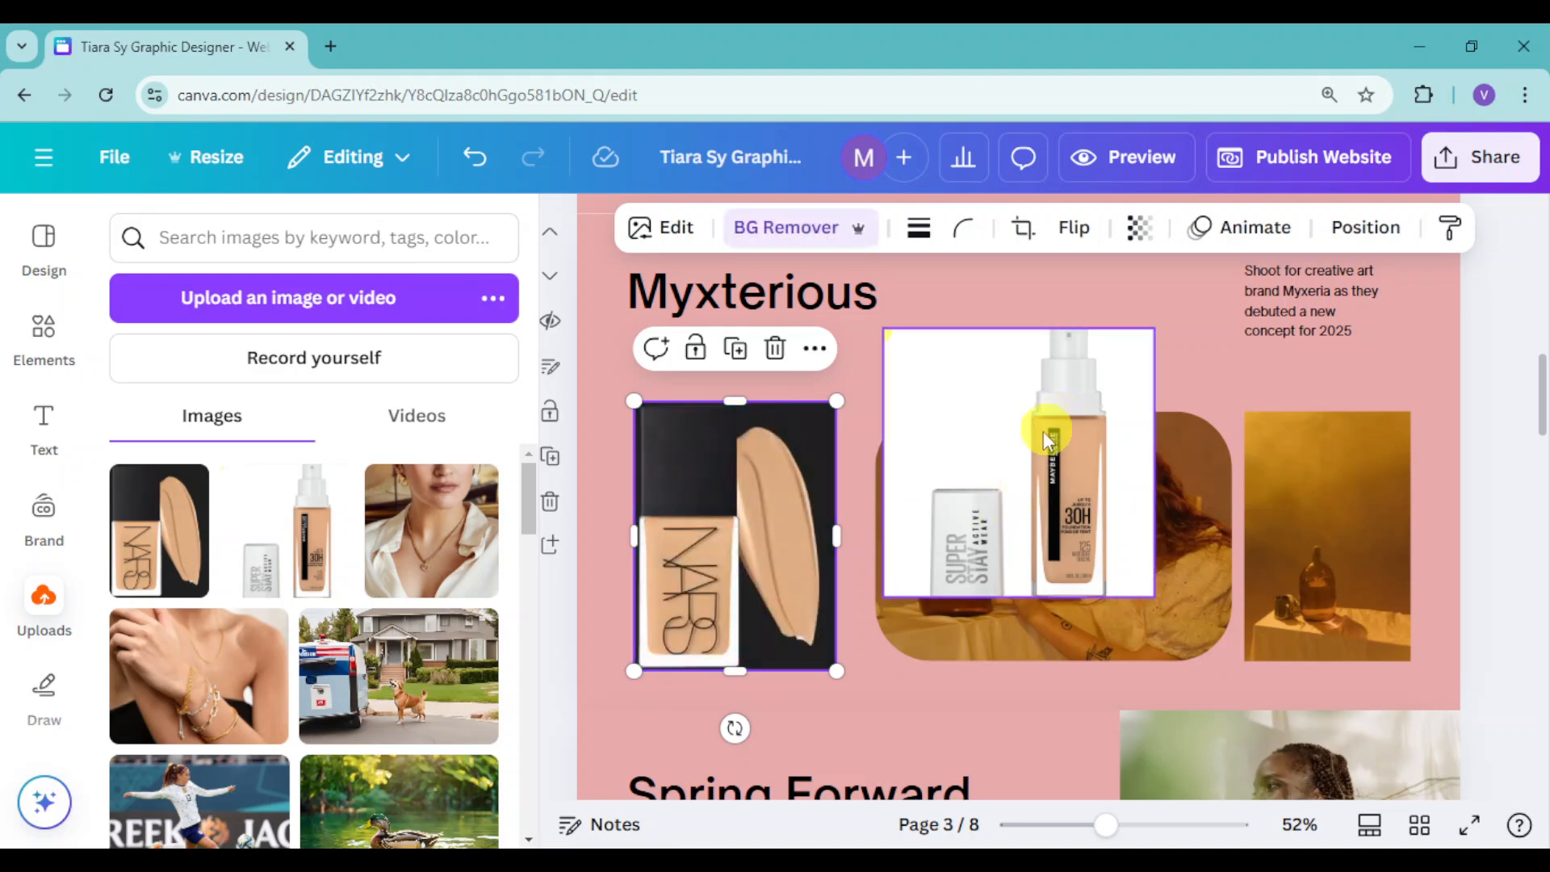
{"action": "left_click", "coordinate": [1035, 381]}
{"action": "left_click_drag", "start_coordinate": [1101, 374], "coordinate": [1117, 482]}
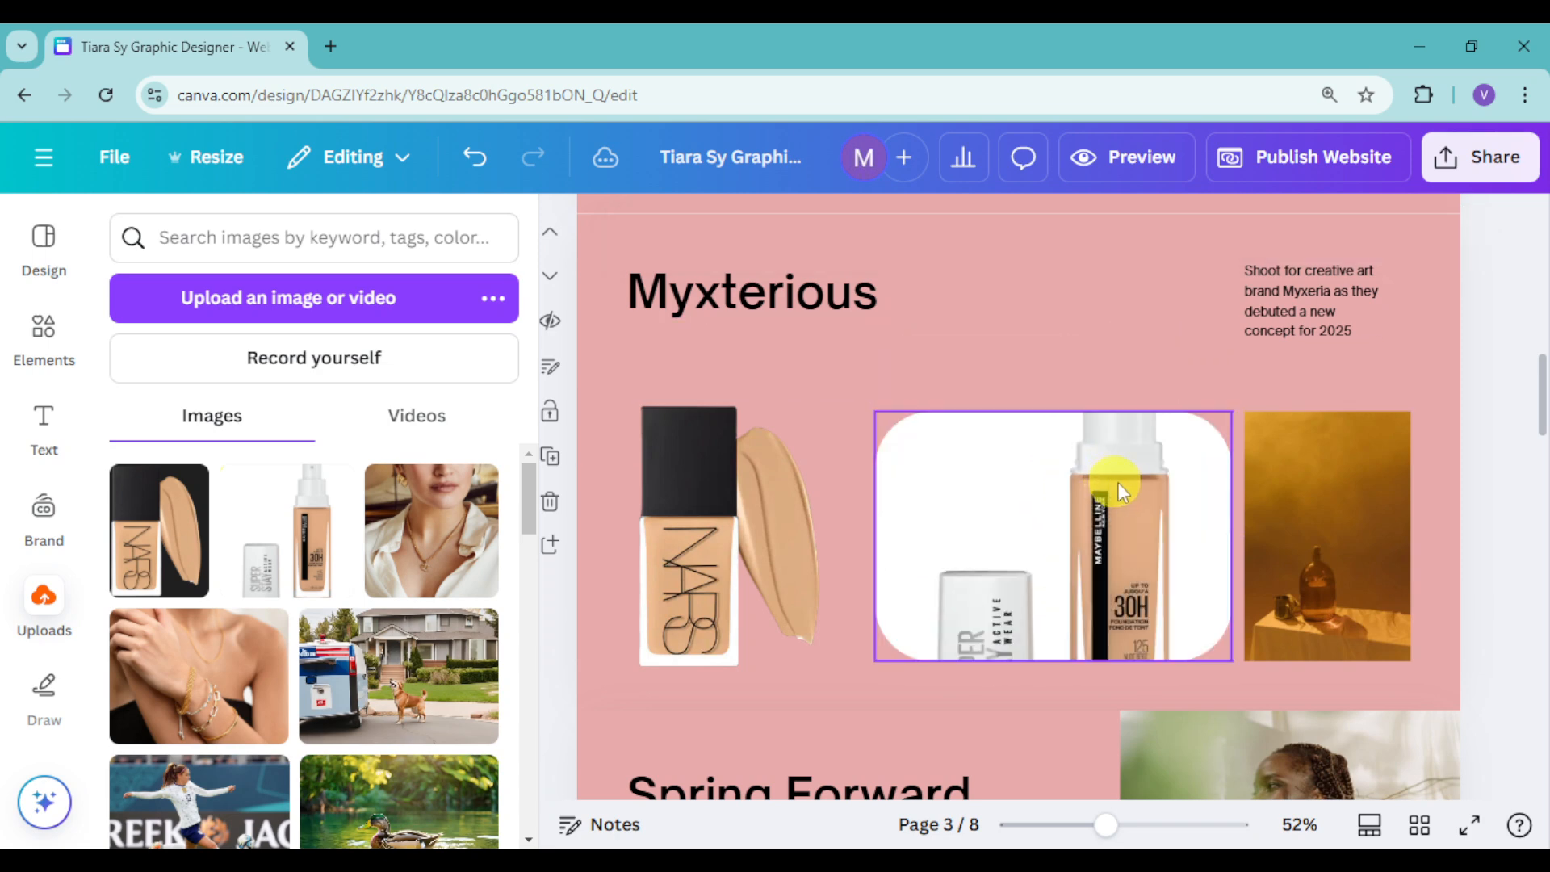
Step: Delete the amber bottle picture and fit the NARS photo into its right-hand slot
{"action": "left_click", "coordinate": [1333, 554]}
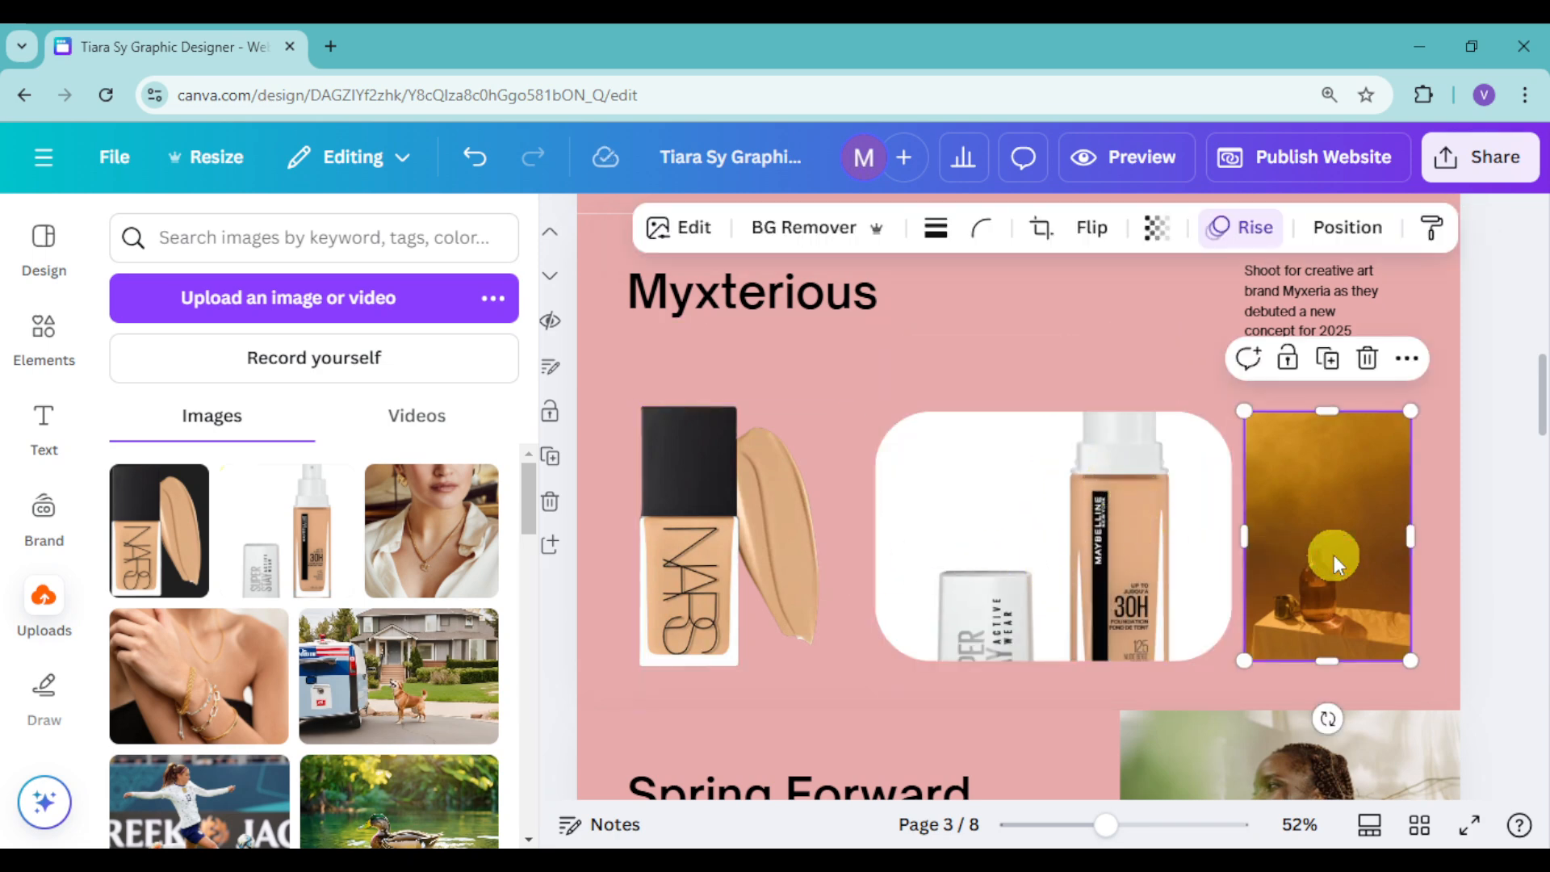
{"action": "left_click", "coordinate": [1370, 373]}
{"action": "left_click_drag", "start_coordinate": [720, 521], "coordinate": [1353, 513]}
{"action": "left_click_drag", "start_coordinate": [1466, 391], "coordinate": [1454, 411]}
{"action": "left_click_drag", "start_coordinate": [1389, 497], "coordinate": [1349, 525]}
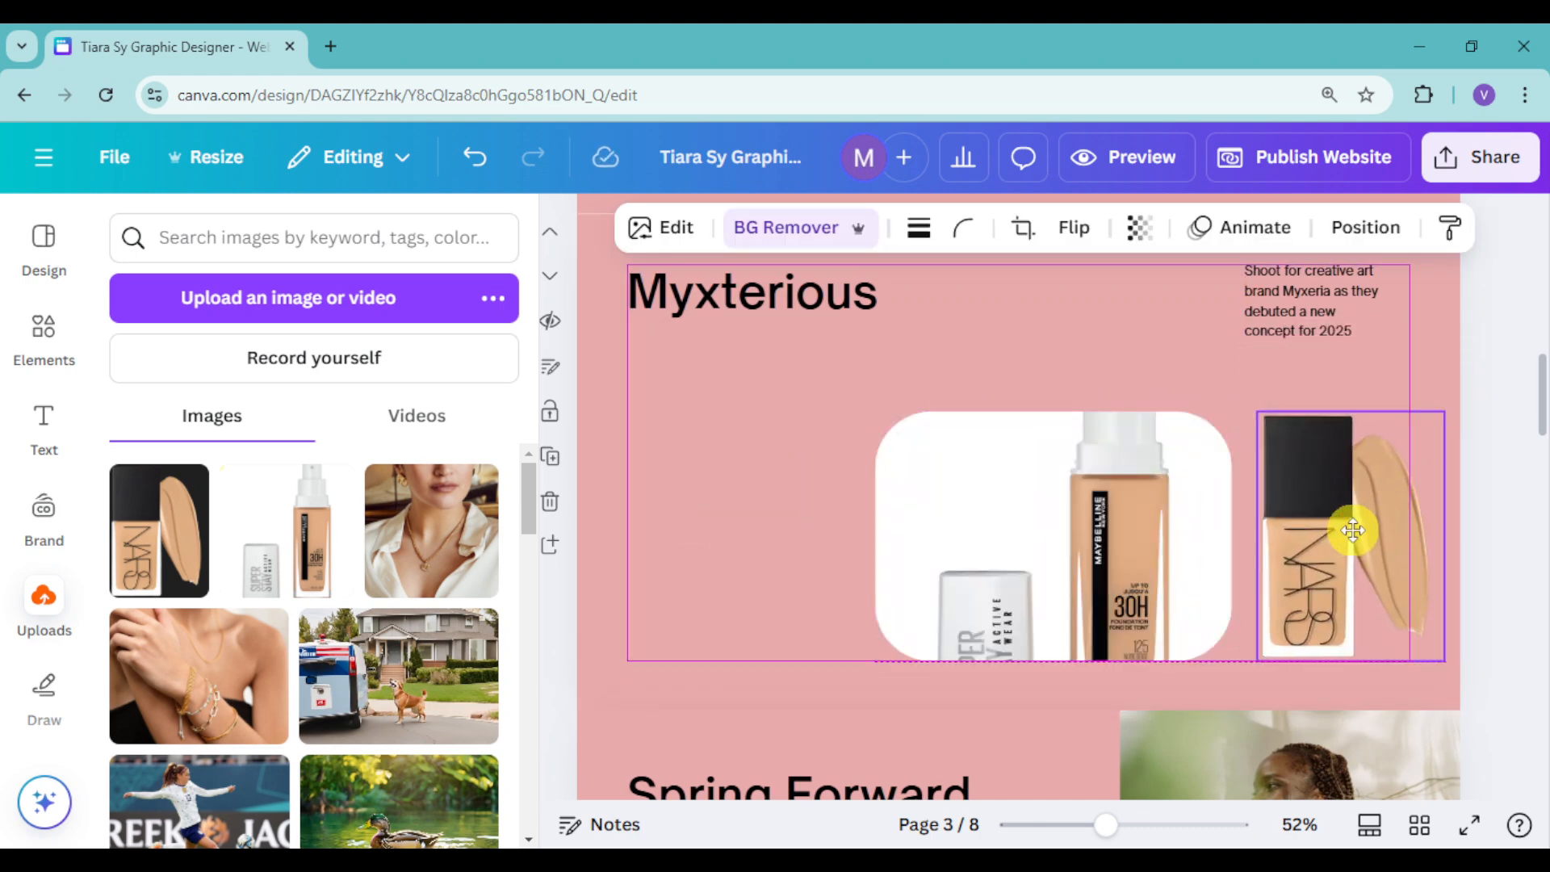
Step: Retype the Myxterious heading as 'product launch for a client'
{"action": "double_click", "coordinate": [779, 294]}
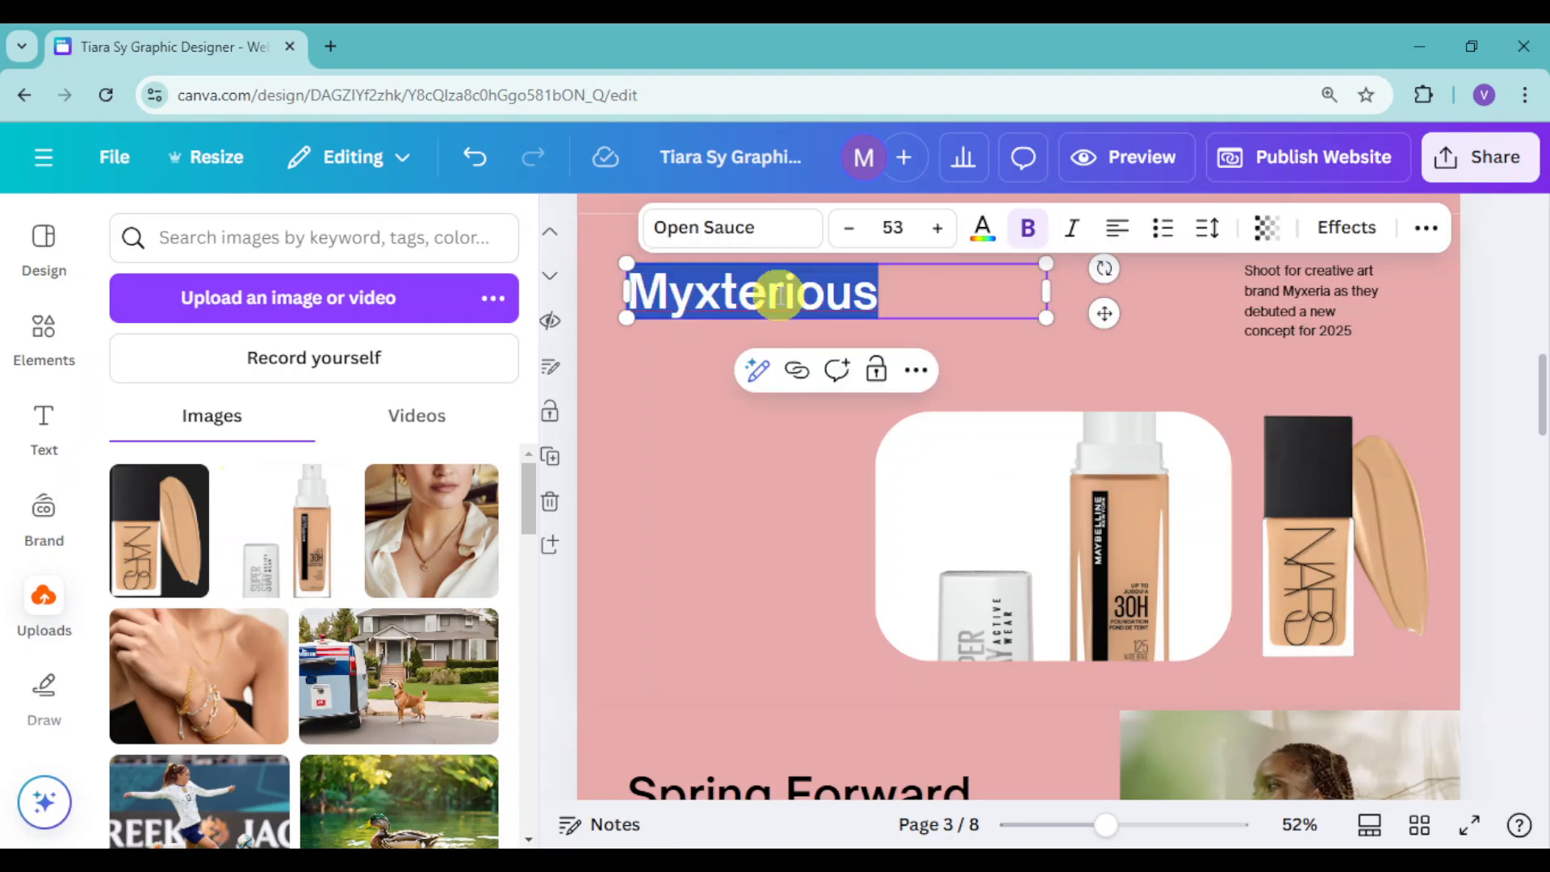
{"action": "type", "text": "p"}
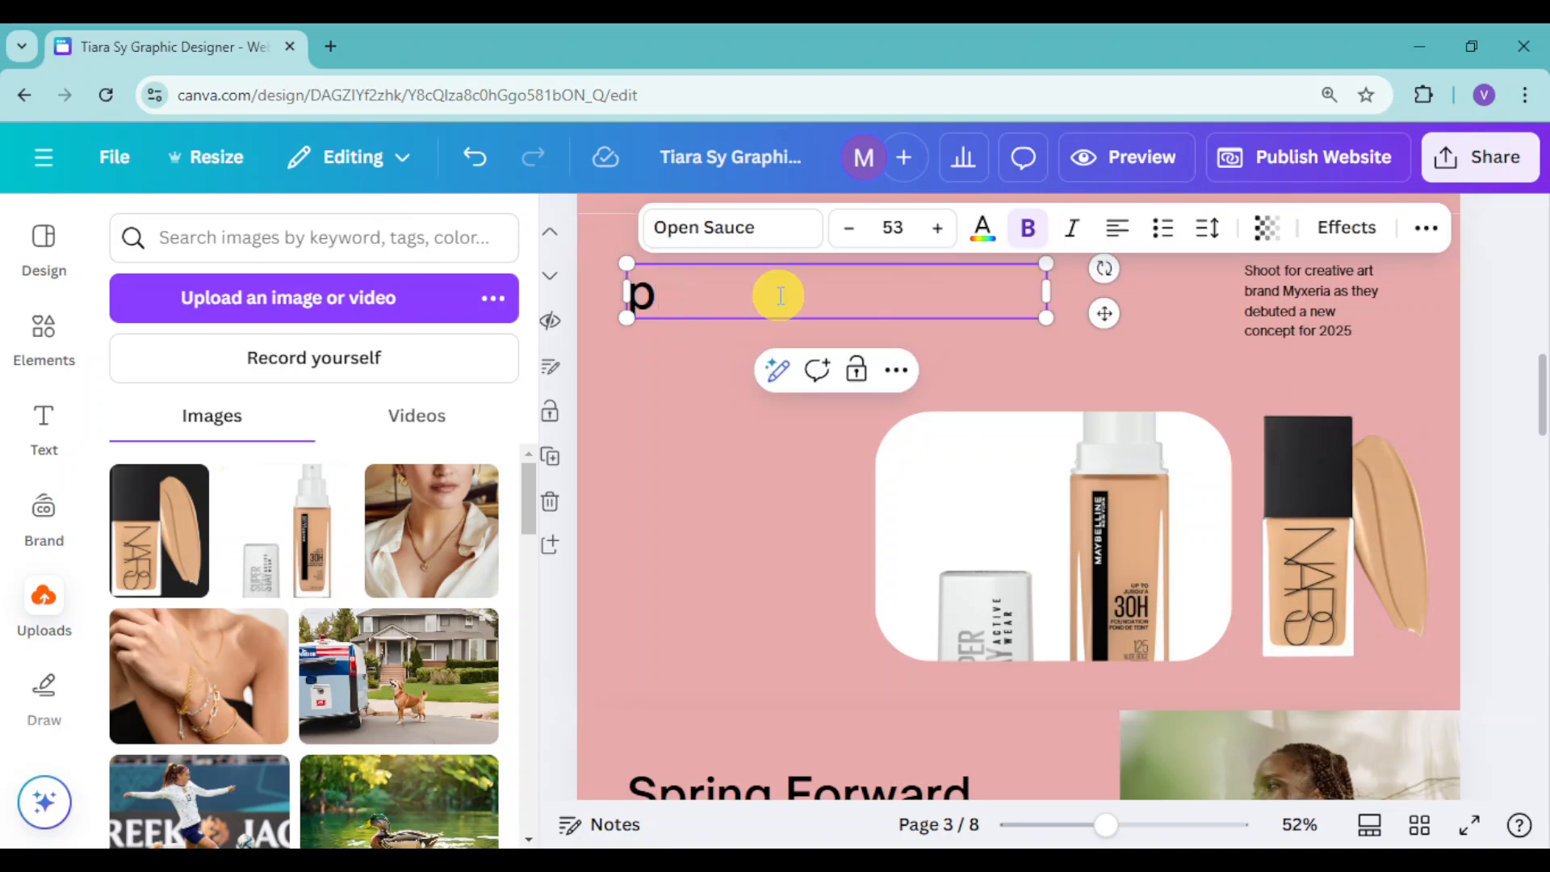
{"action": "type", "text": "roduct launcg"}
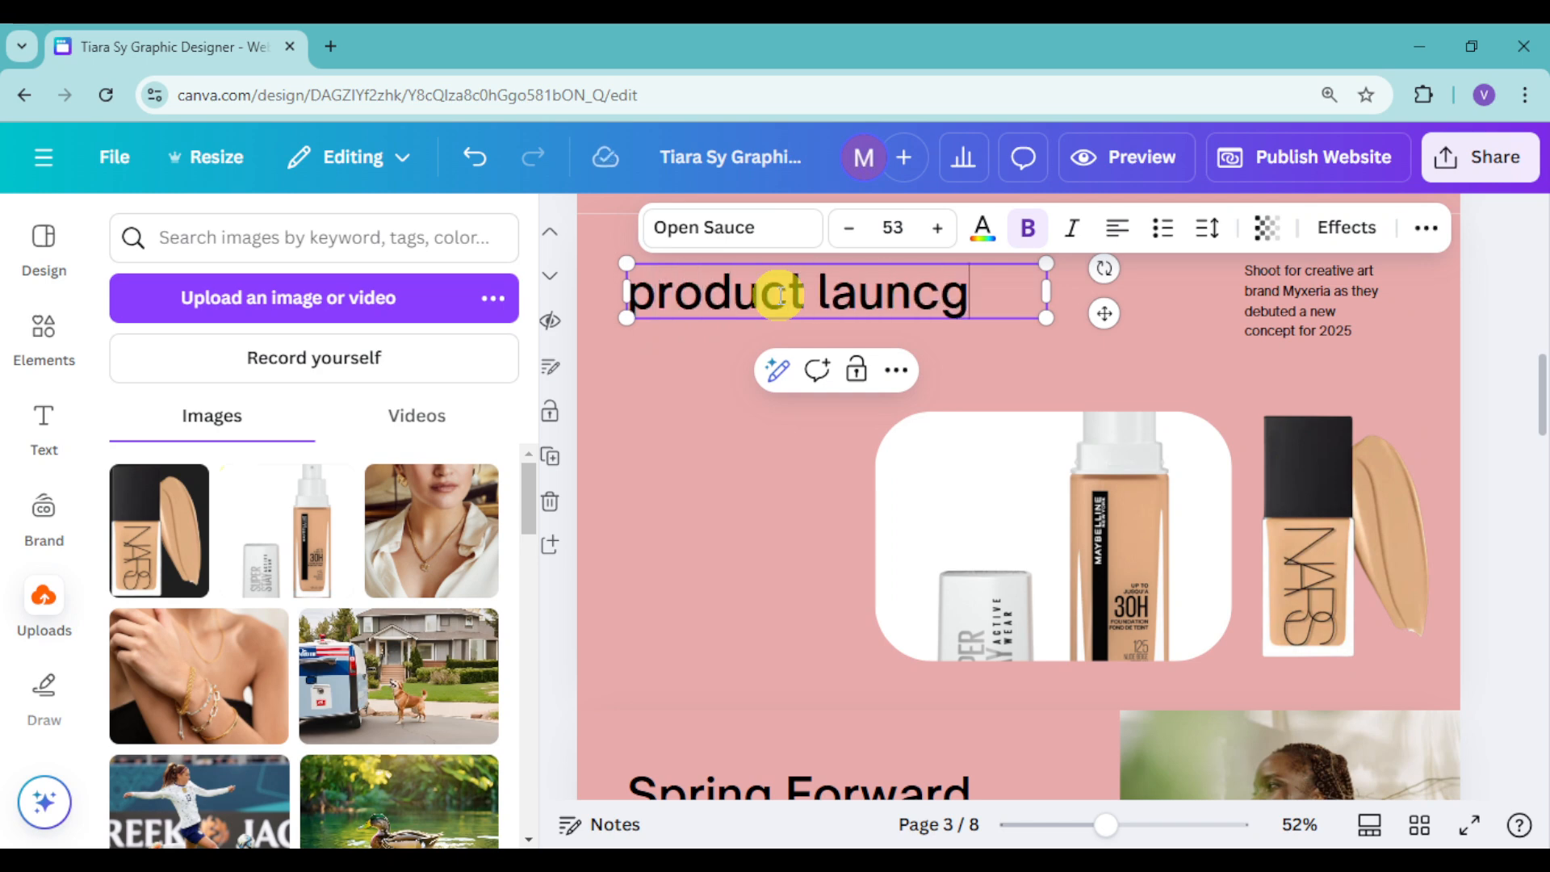
{"action": "key", "text": "BackSpace"}
{"action": "type", "text": "h for"}
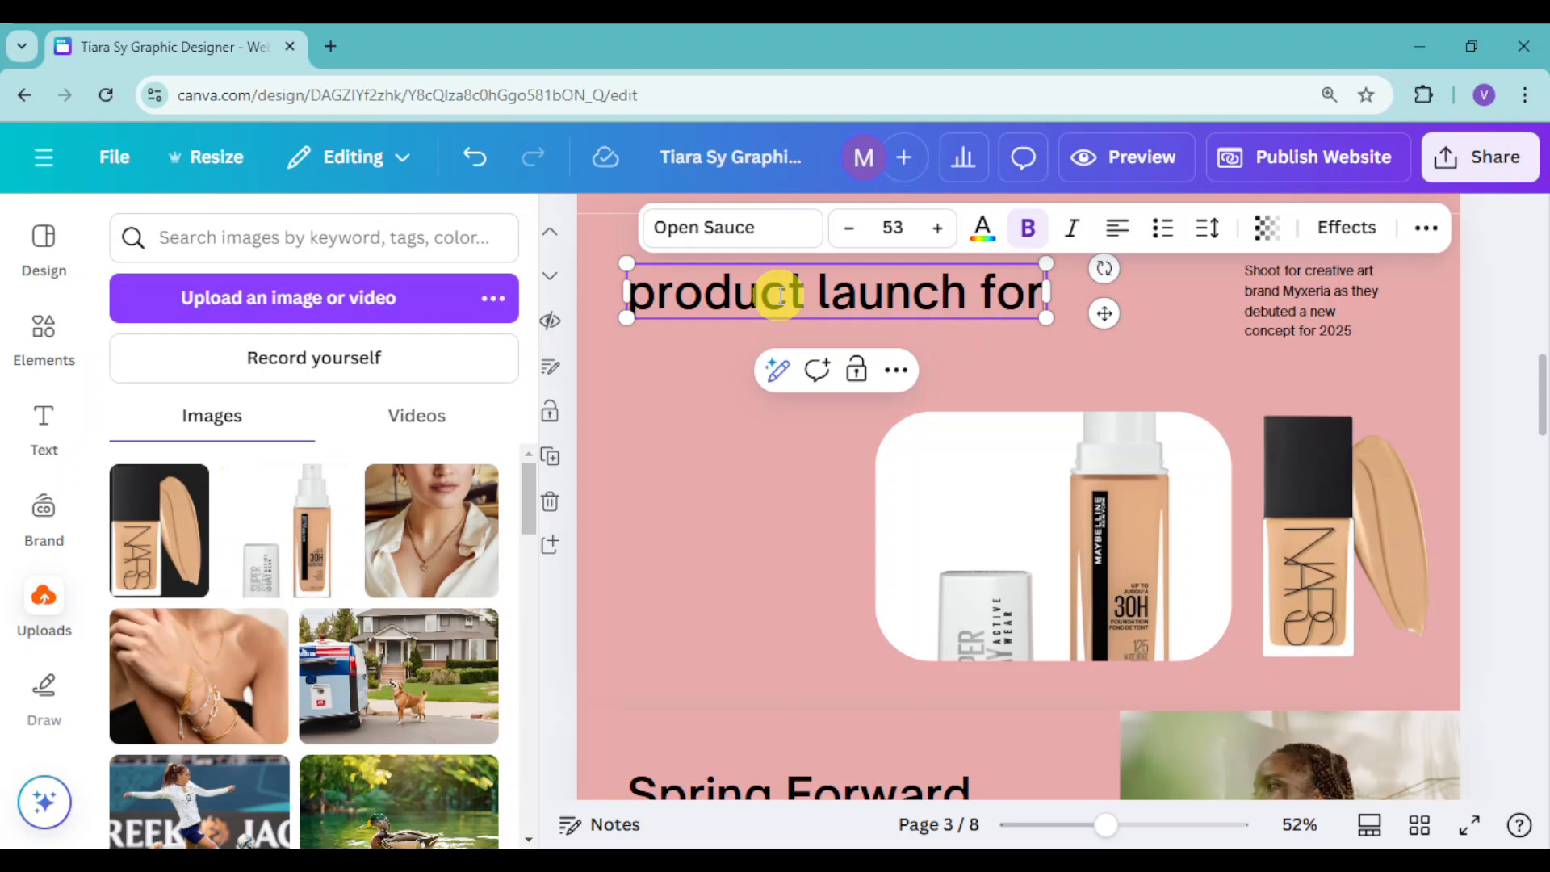
{"action": "type", "text": " a clien"}
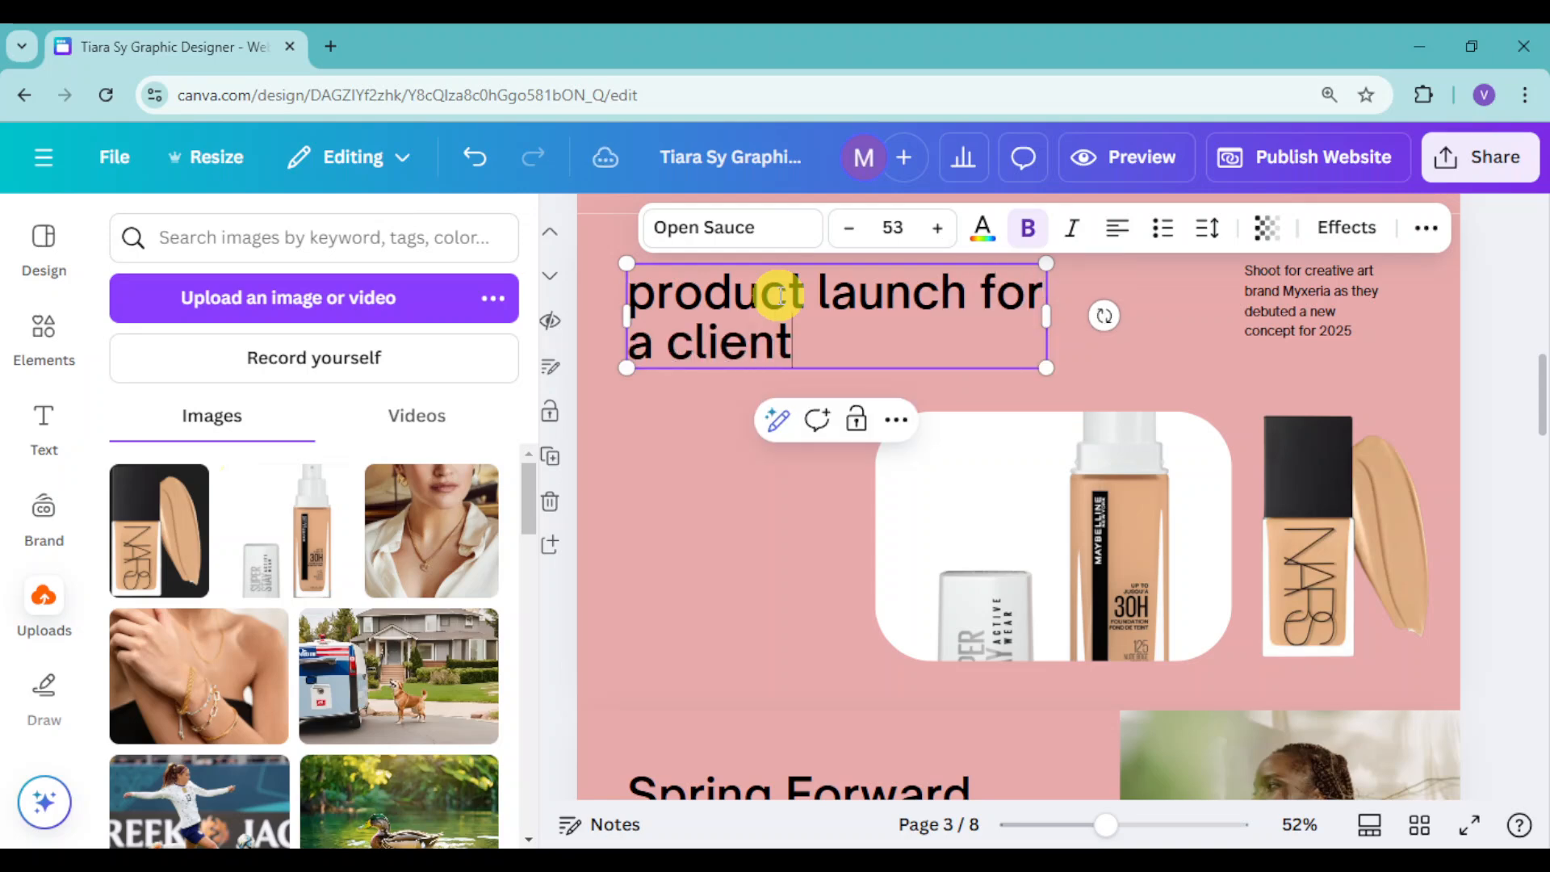
{"action": "type", "text": "t"}
Step: Generate Magic Write text for the Myxeria caption using the title 'product launch for a client' as prompt
{"action": "left_click", "coordinate": [1292, 312]}
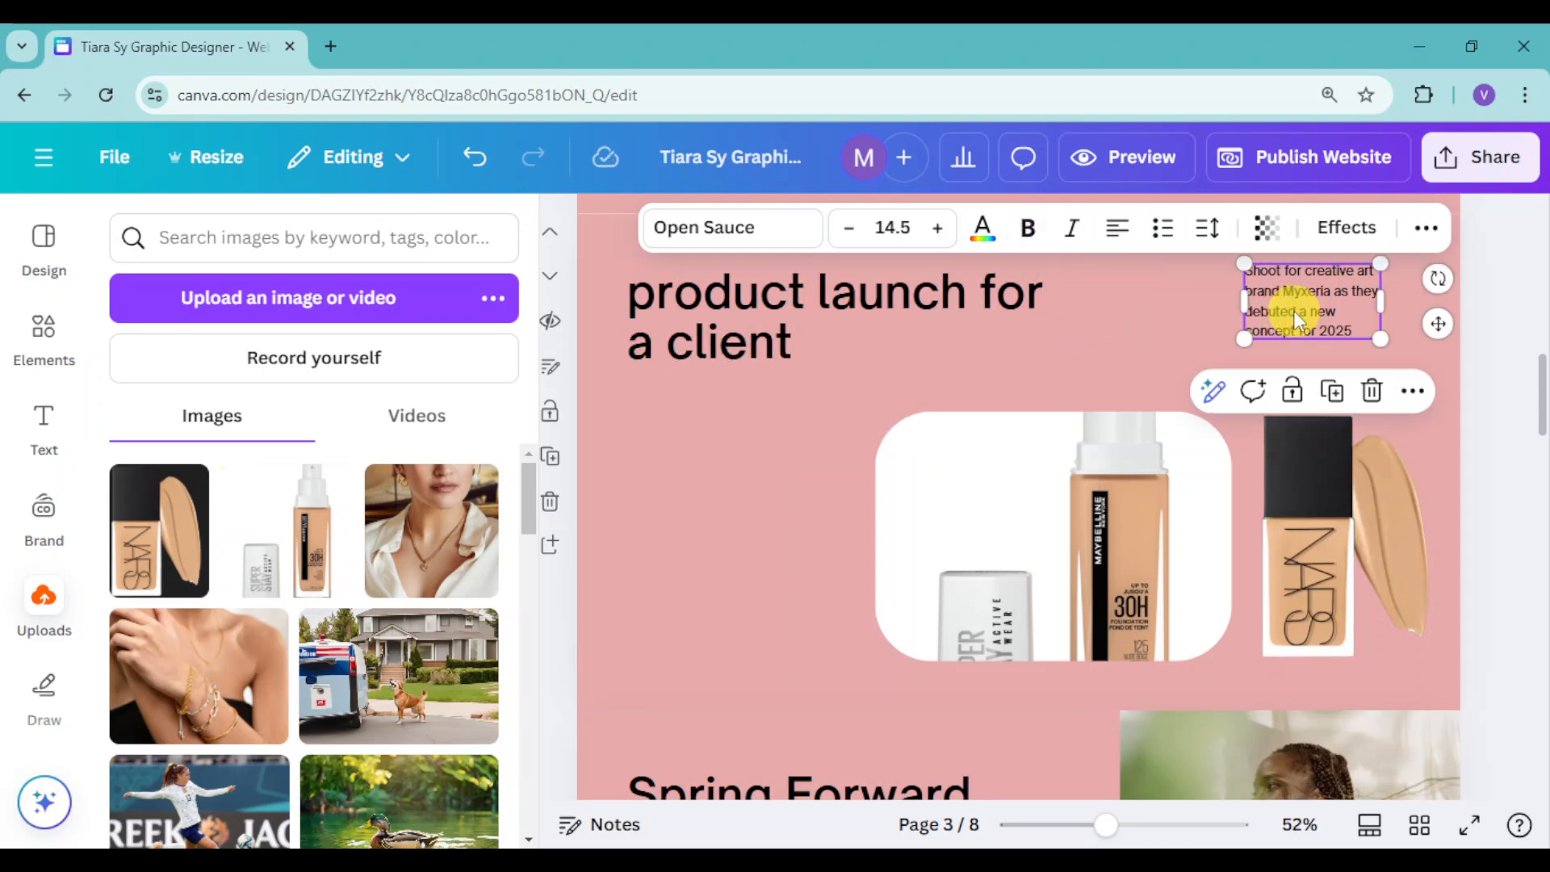
{"action": "left_click", "coordinate": [1296, 312]}
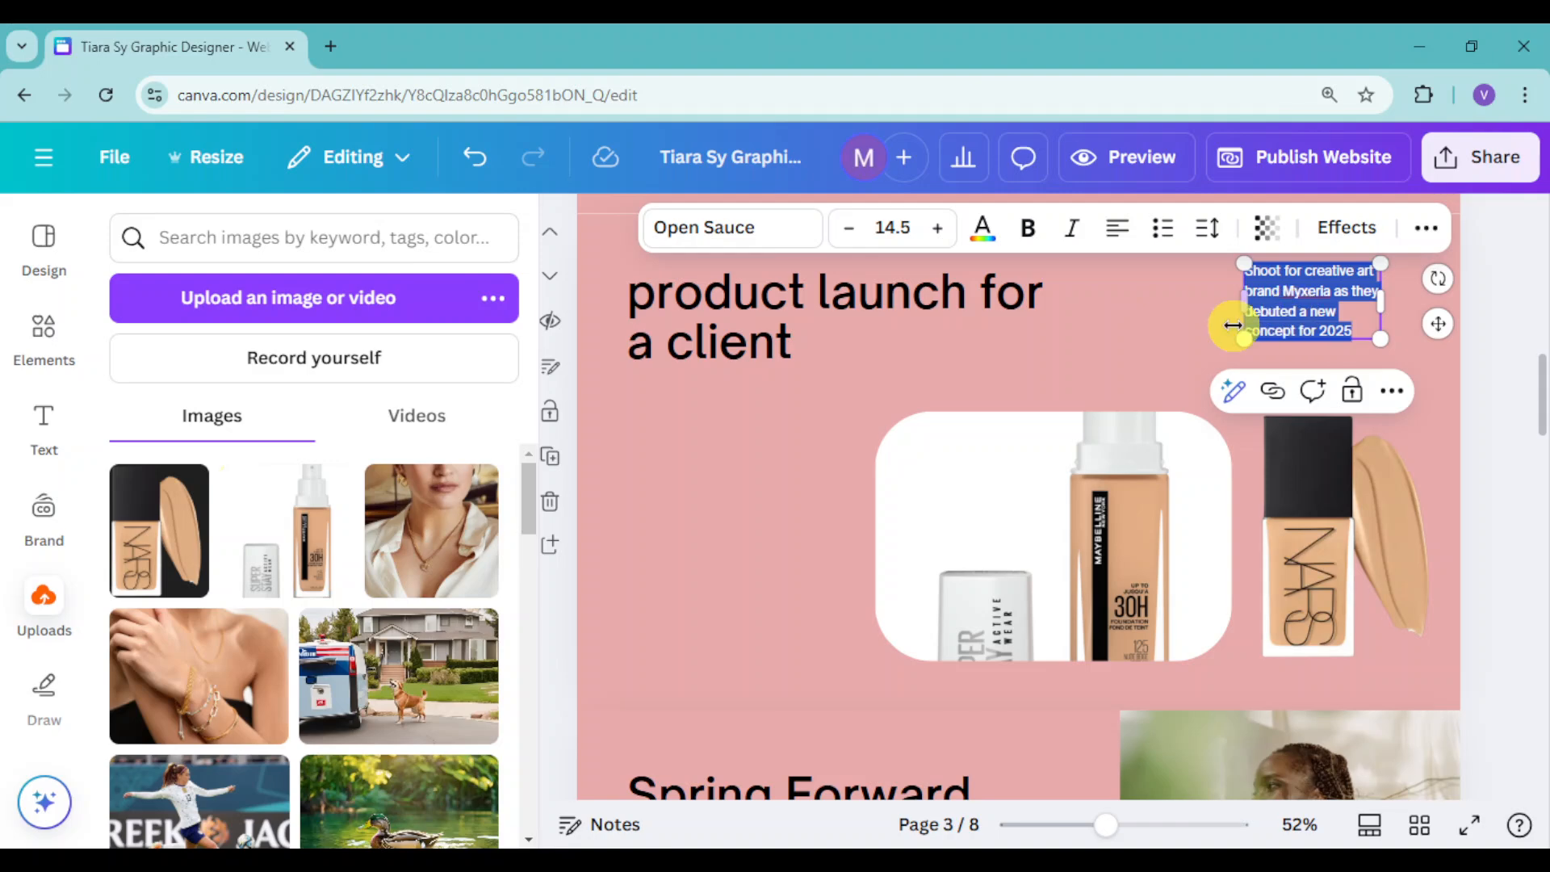
{"action": "left_click", "coordinate": [842, 296]}
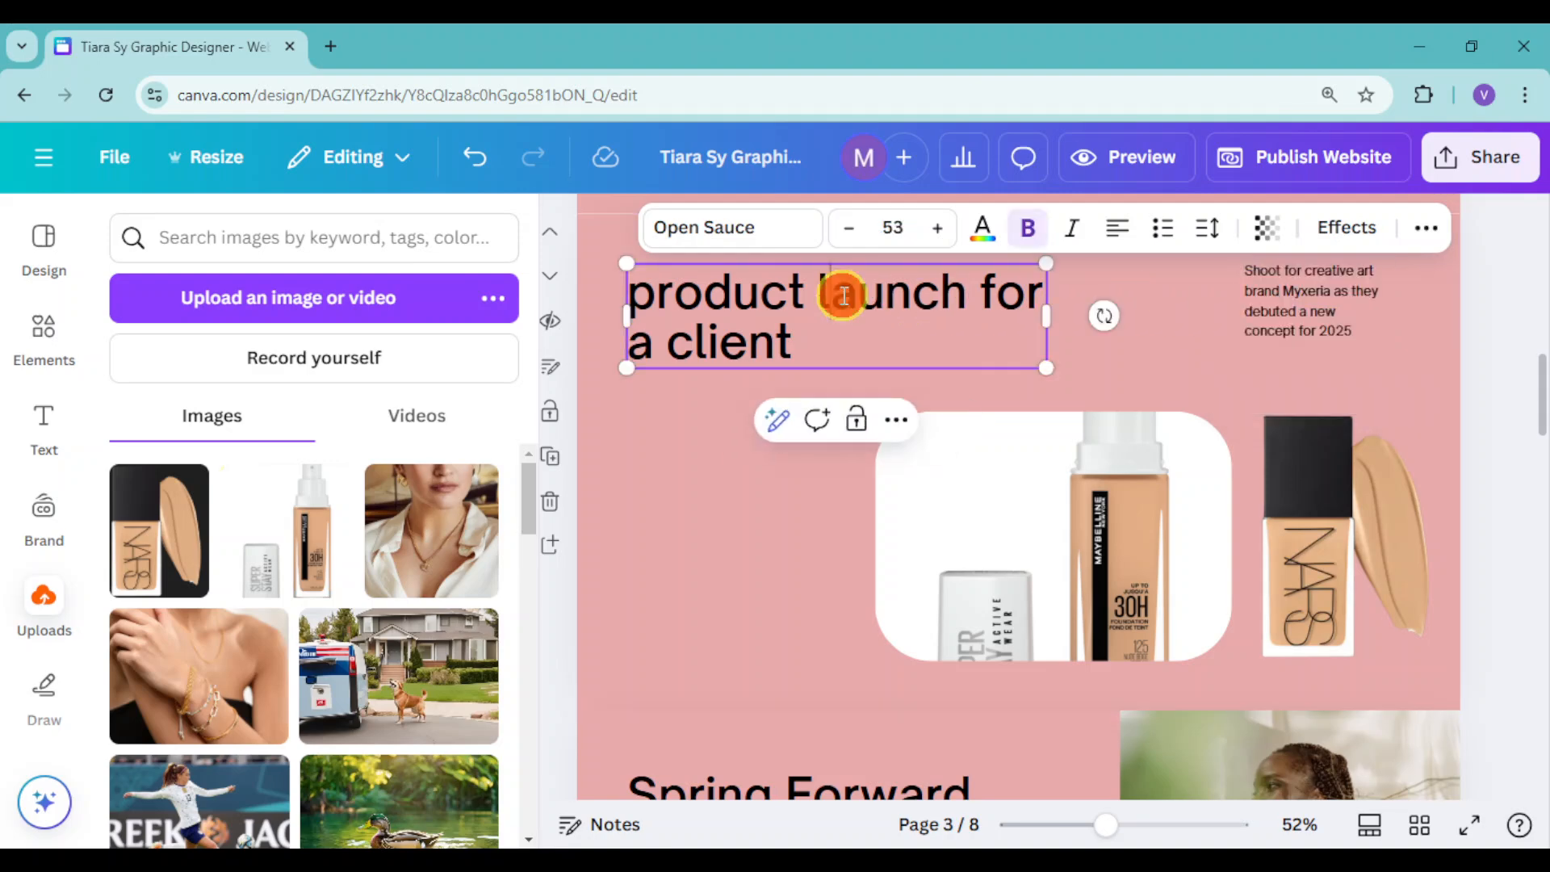
{"action": "left_click", "coordinate": [842, 295]}
{"action": "key", "text": "ctrl+c"}
{"action": "left_click", "coordinate": [1329, 303]}
{"action": "left_click", "coordinate": [1329, 303]}
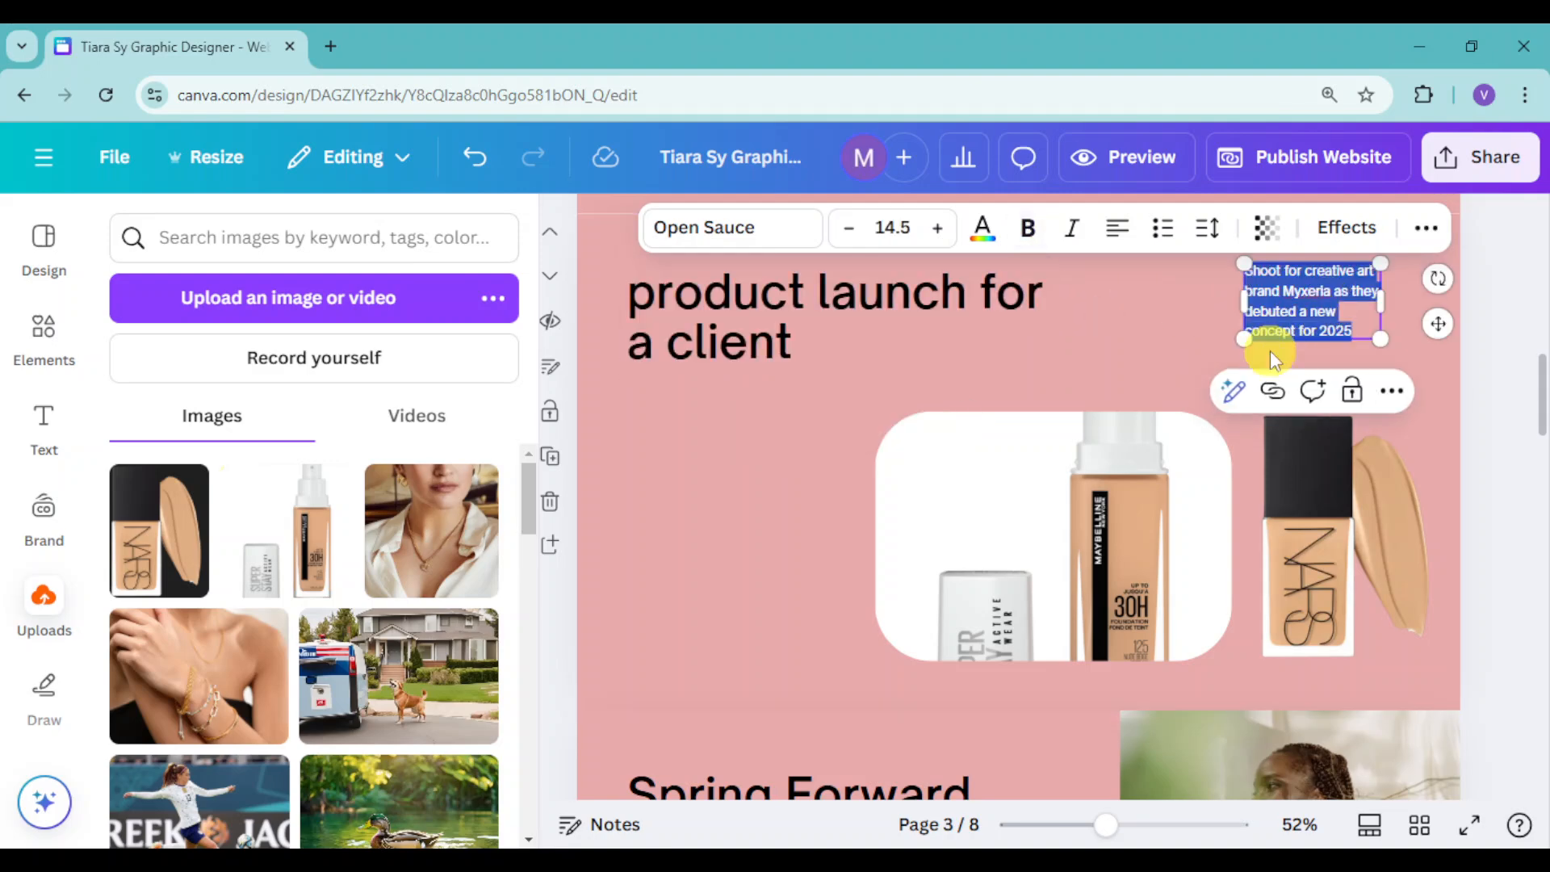
{"action": "left_click", "coordinate": [1239, 390]}
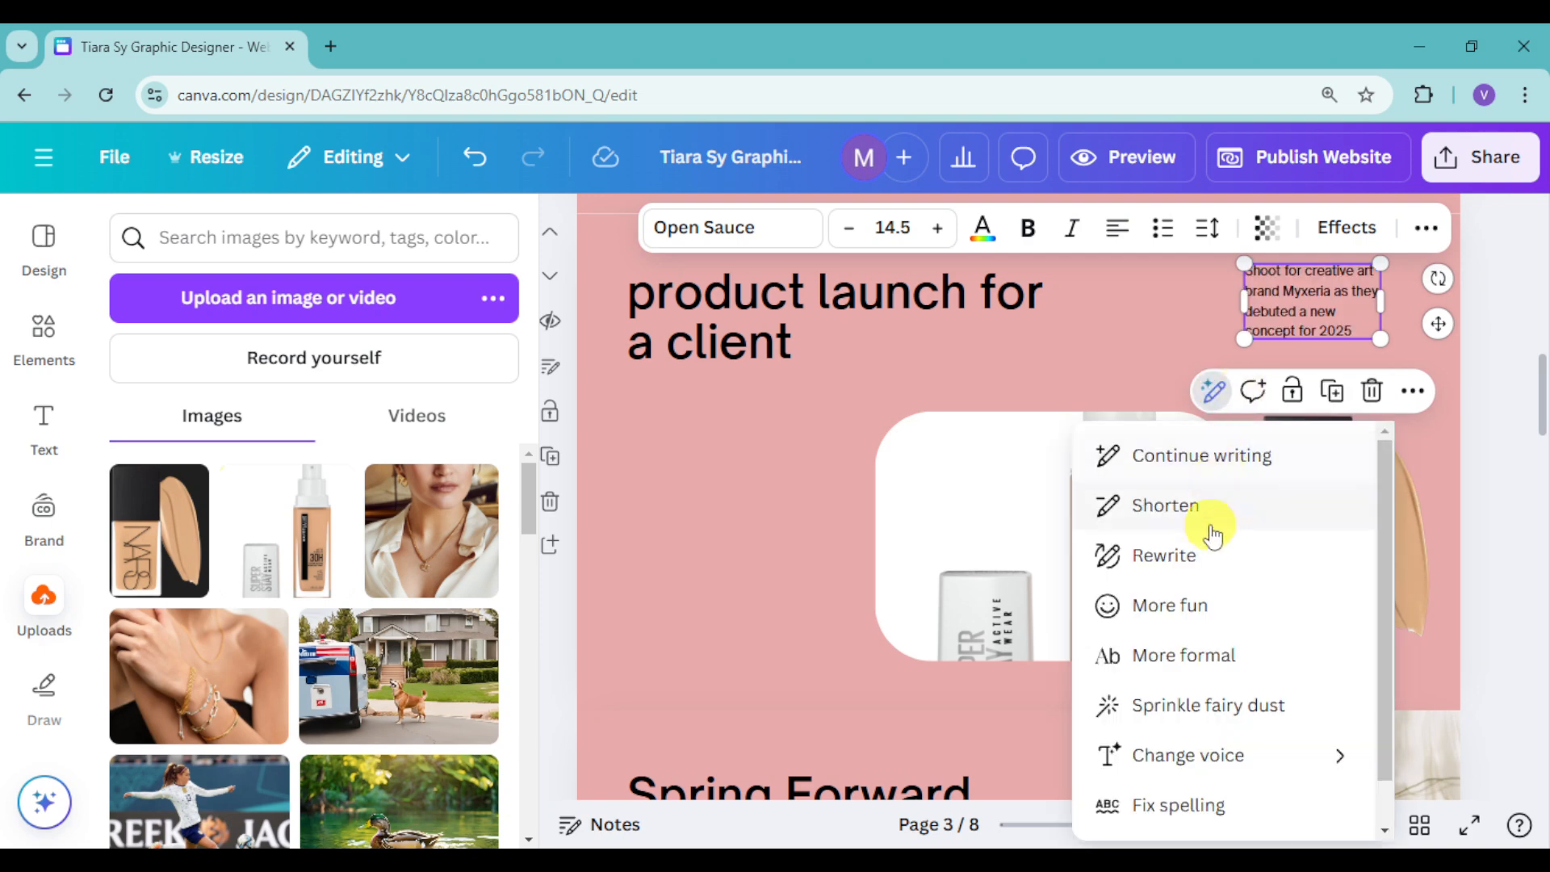
{"action": "scroll", "coordinate": [1200, 805], "scroll_direction": "down", "scroll_amount": 1}
{"action": "left_click", "coordinate": [1177, 804]}
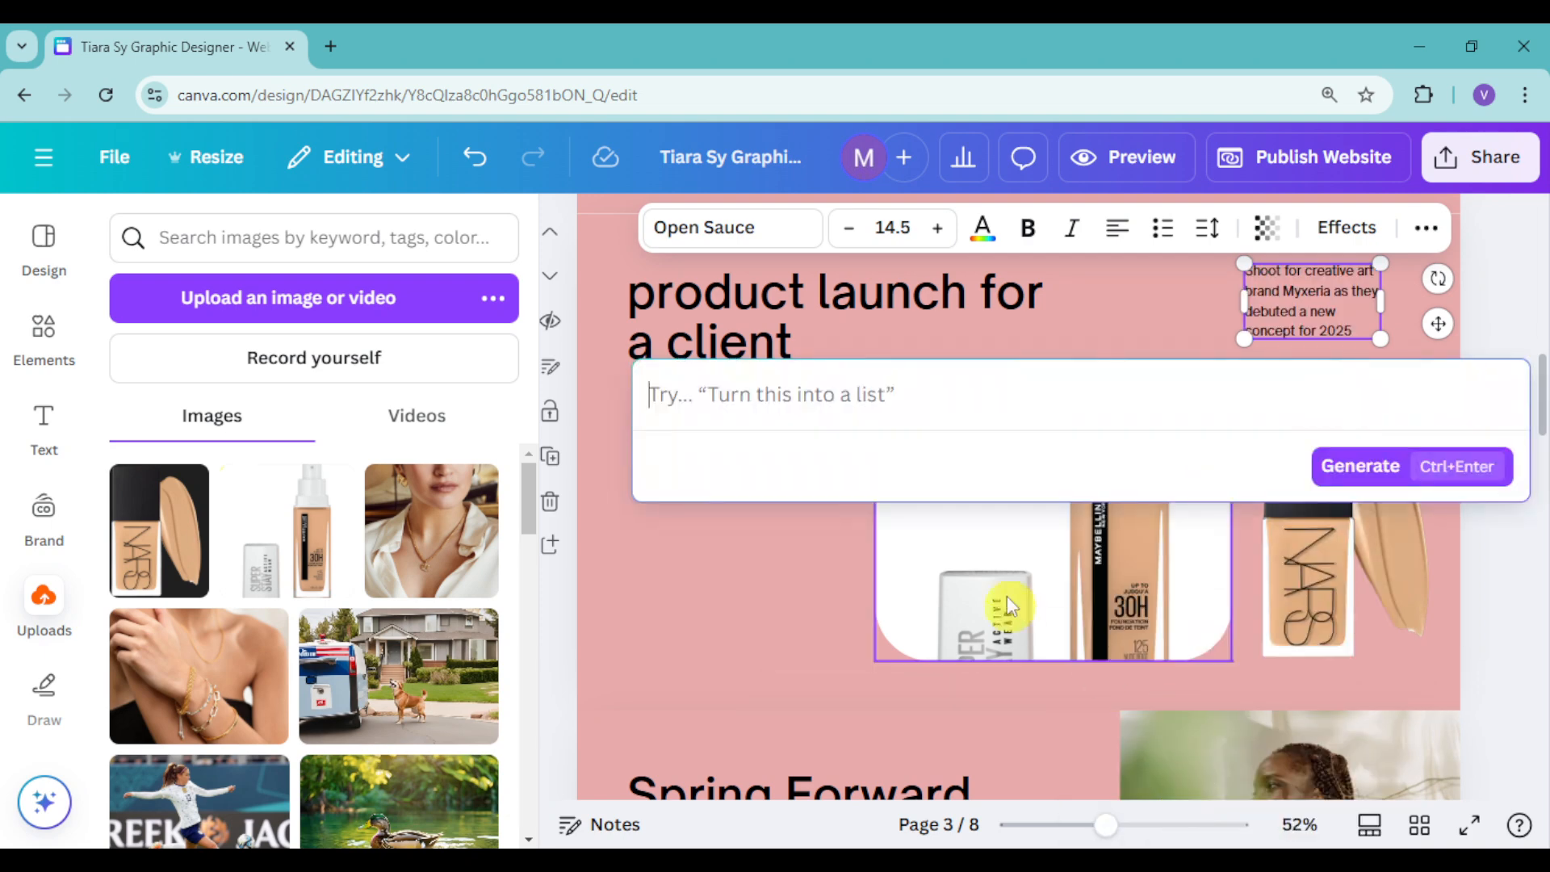
{"action": "key", "text": "ctrl+v"}
{"action": "left_click", "coordinate": [1383, 476]}
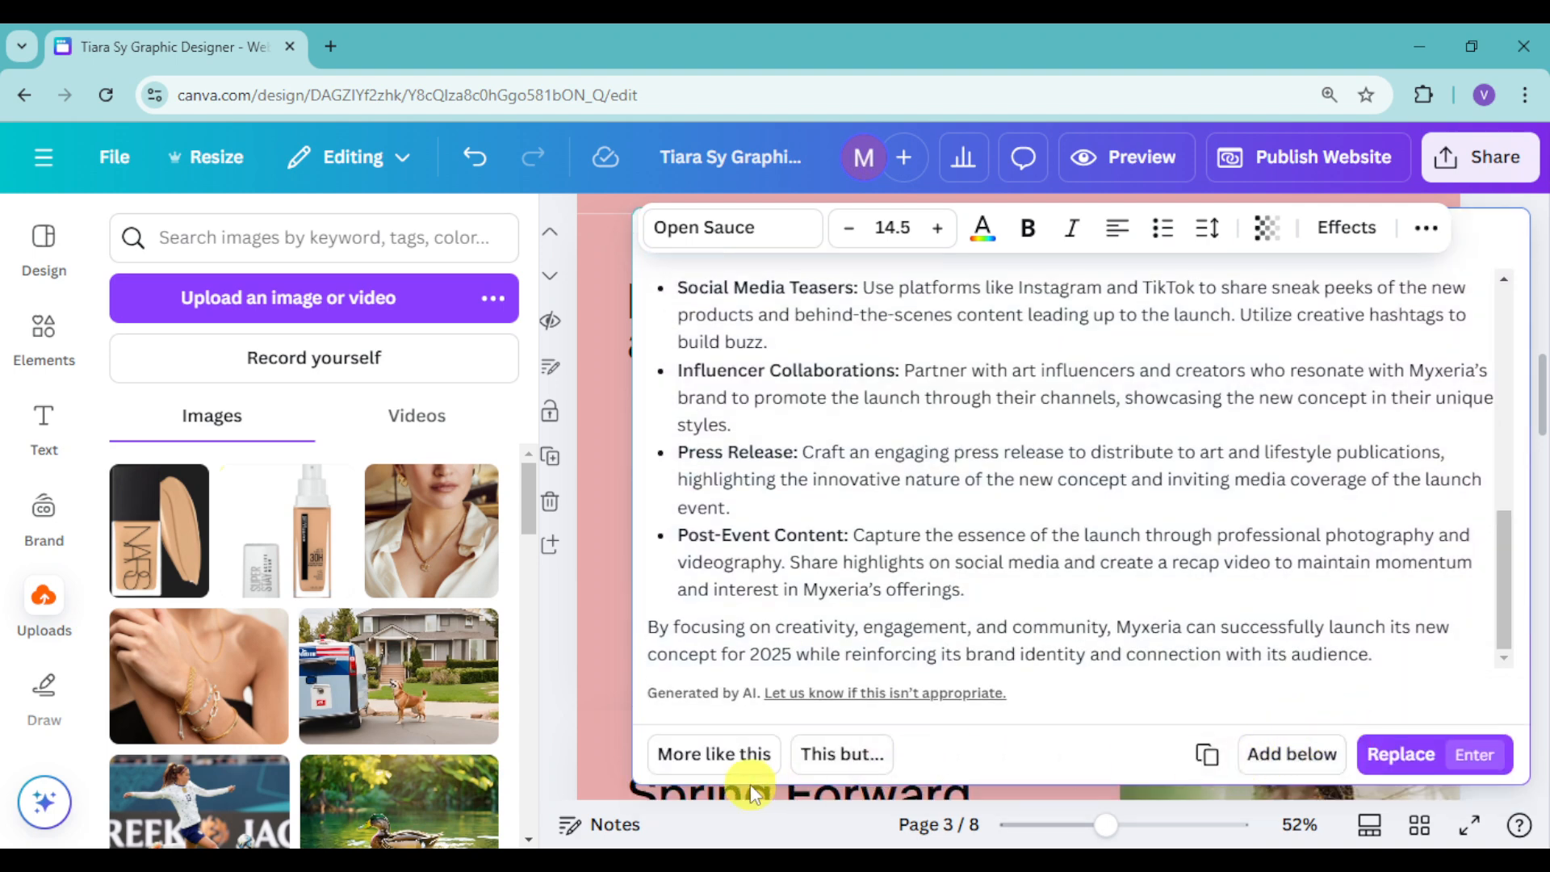
Step: Regenerate the AI text as 'shorter' and select its opening sentence
{"action": "left_click", "coordinate": [882, 771]}
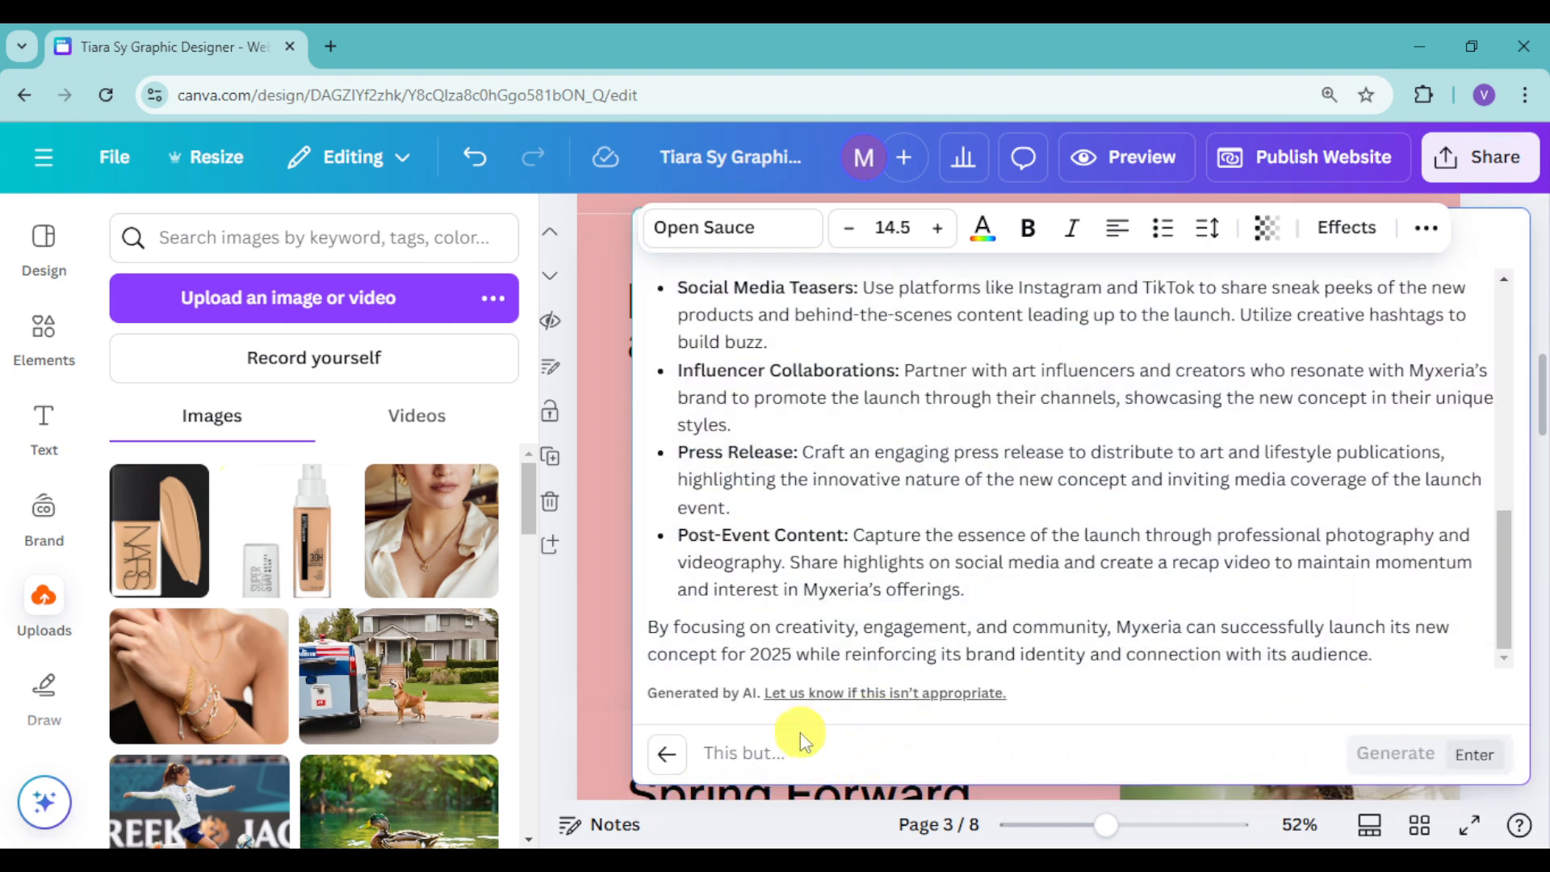
{"action": "type", "text": "shorter"}
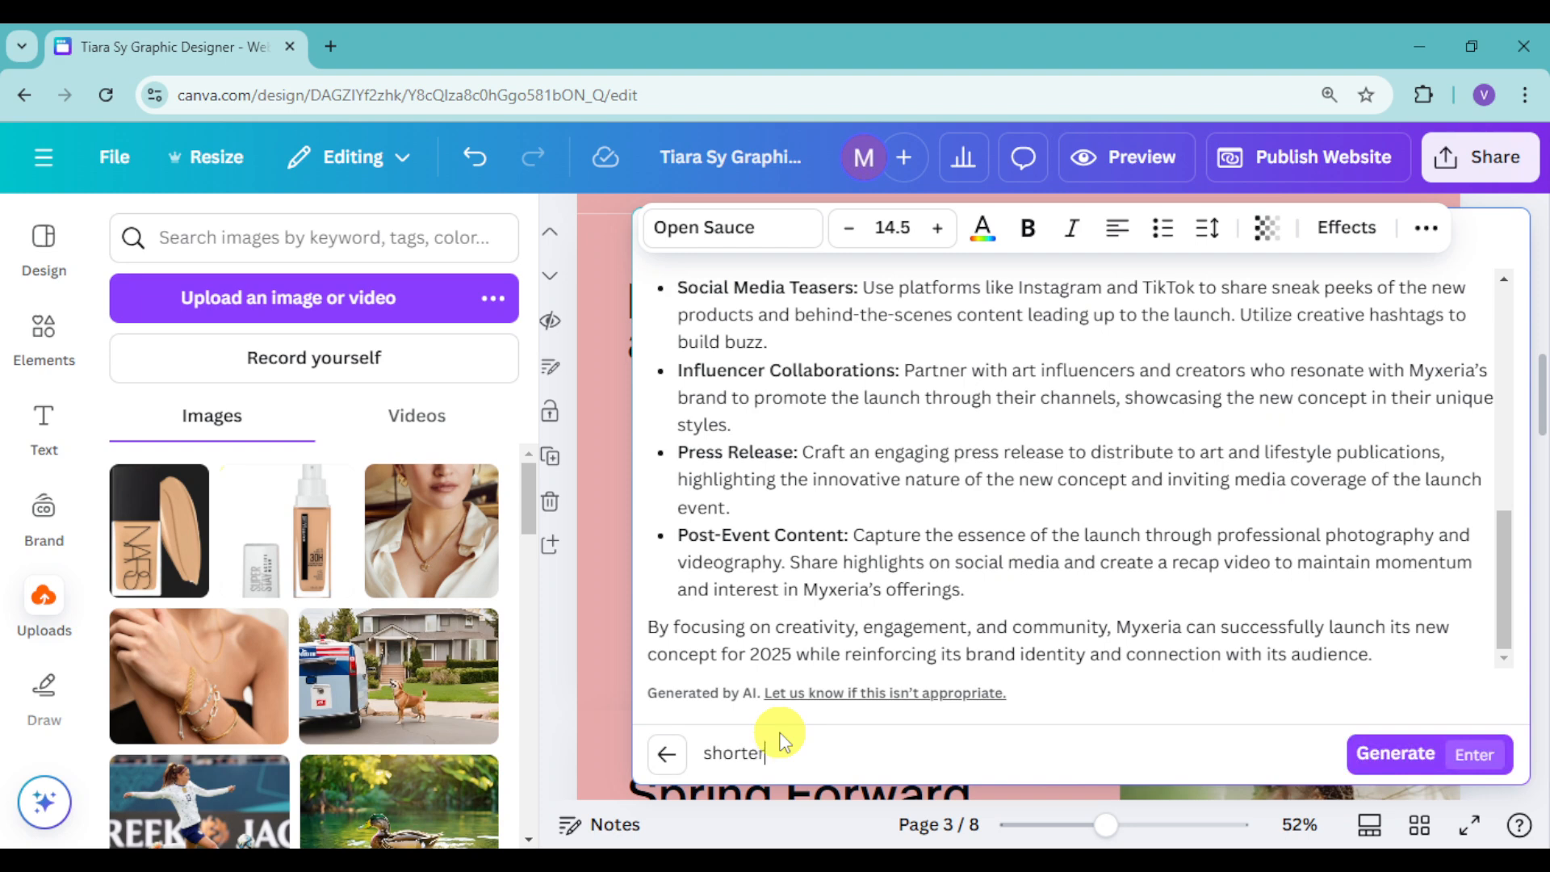
{"action": "left_click", "coordinate": [1378, 753]}
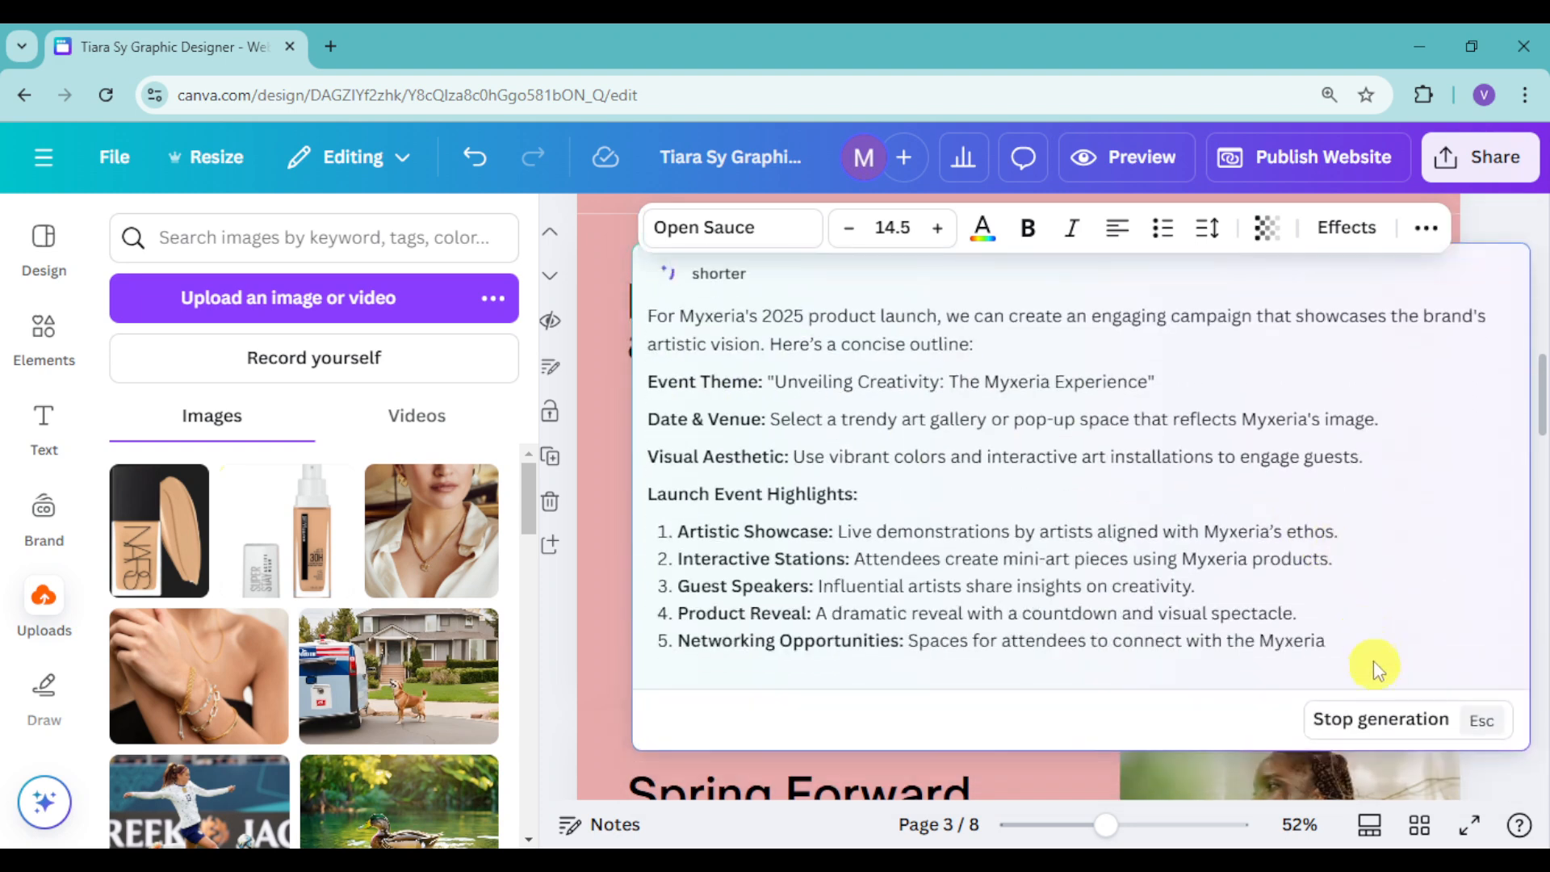
{"action": "scroll", "coordinate": [1082, 585], "scroll_direction": "up", "scroll_amount": 2}
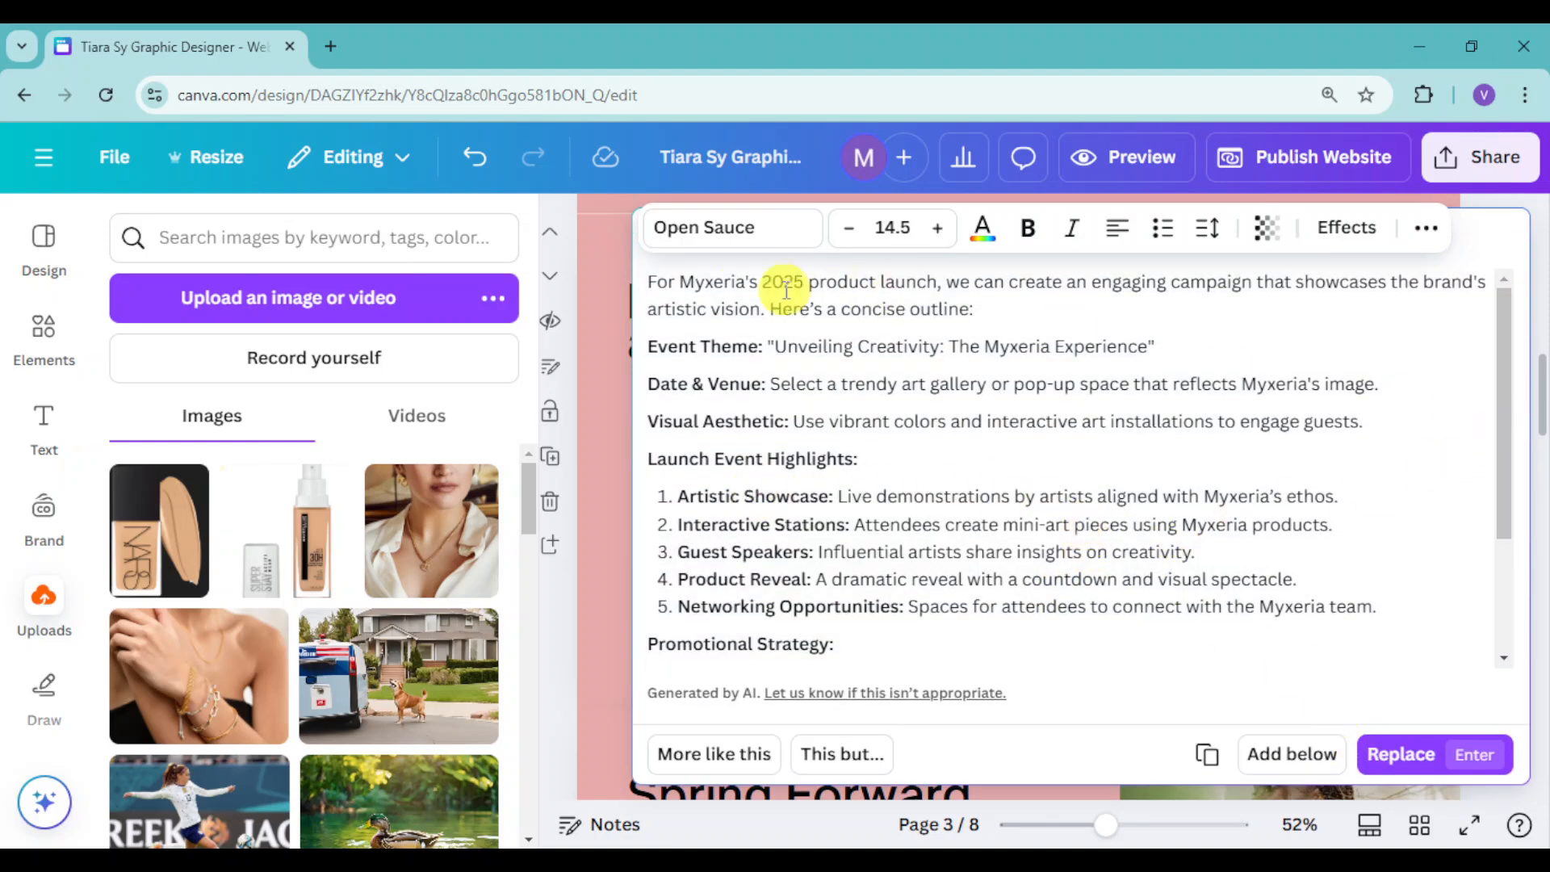
{"action": "left_click_drag", "start_coordinate": [647, 282], "coordinate": [769, 306]}
{"action": "key", "text": "ctrl+c"}
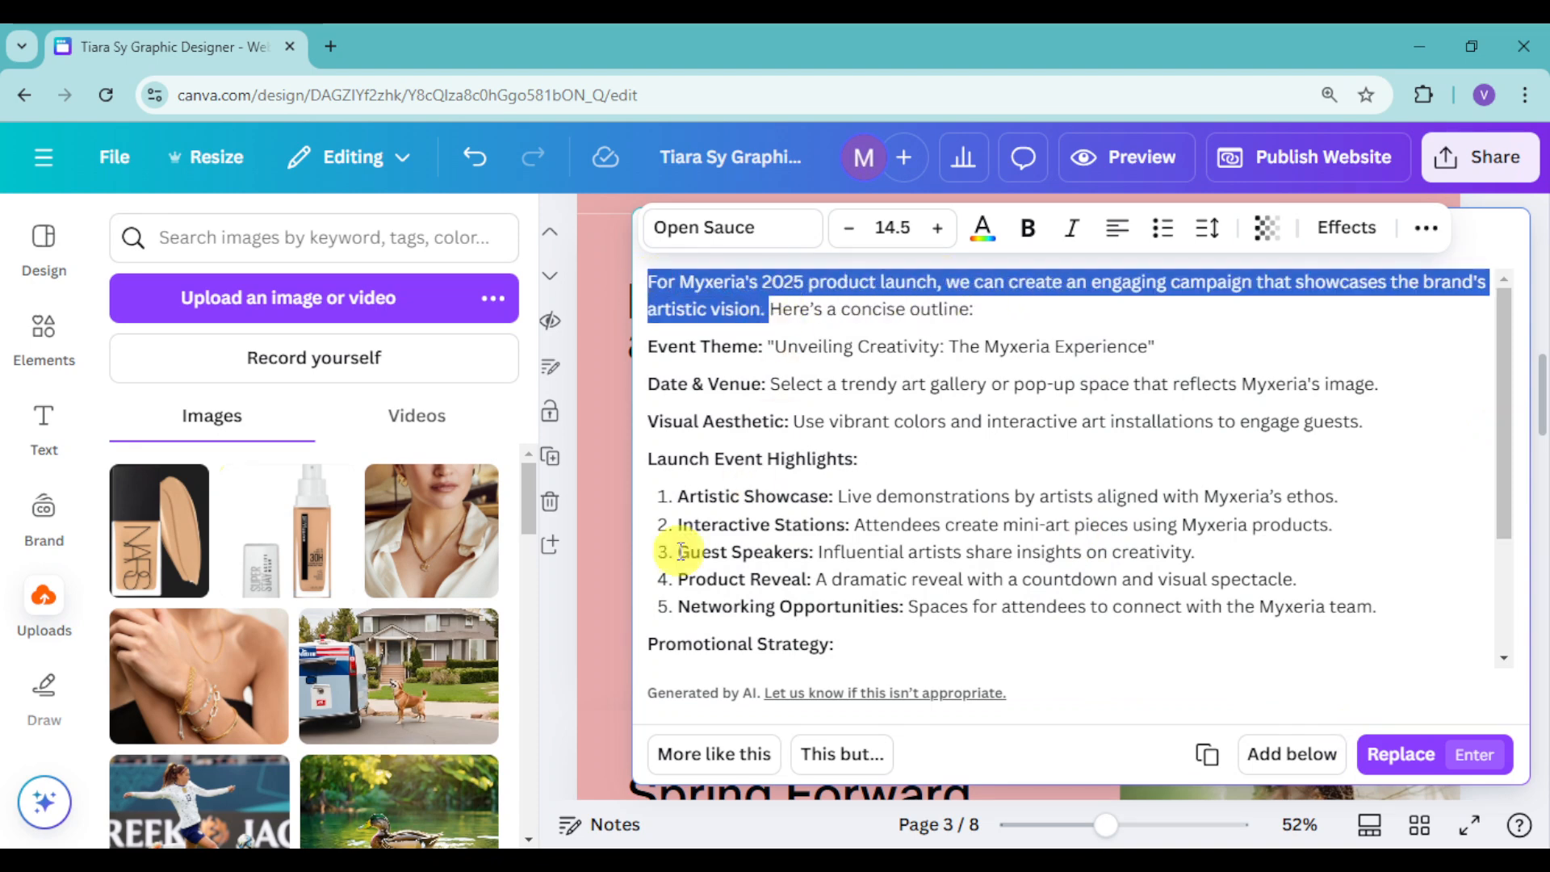
{"action": "left_click", "coordinate": [605, 571]}
{"action": "left_click", "coordinate": [1306, 302]}
Step: Replace the caption with the pasted 'For Myxeria's 2025 product launch…' sentence and widen its box leftward
{"action": "double_click", "coordinate": [1307, 302]}
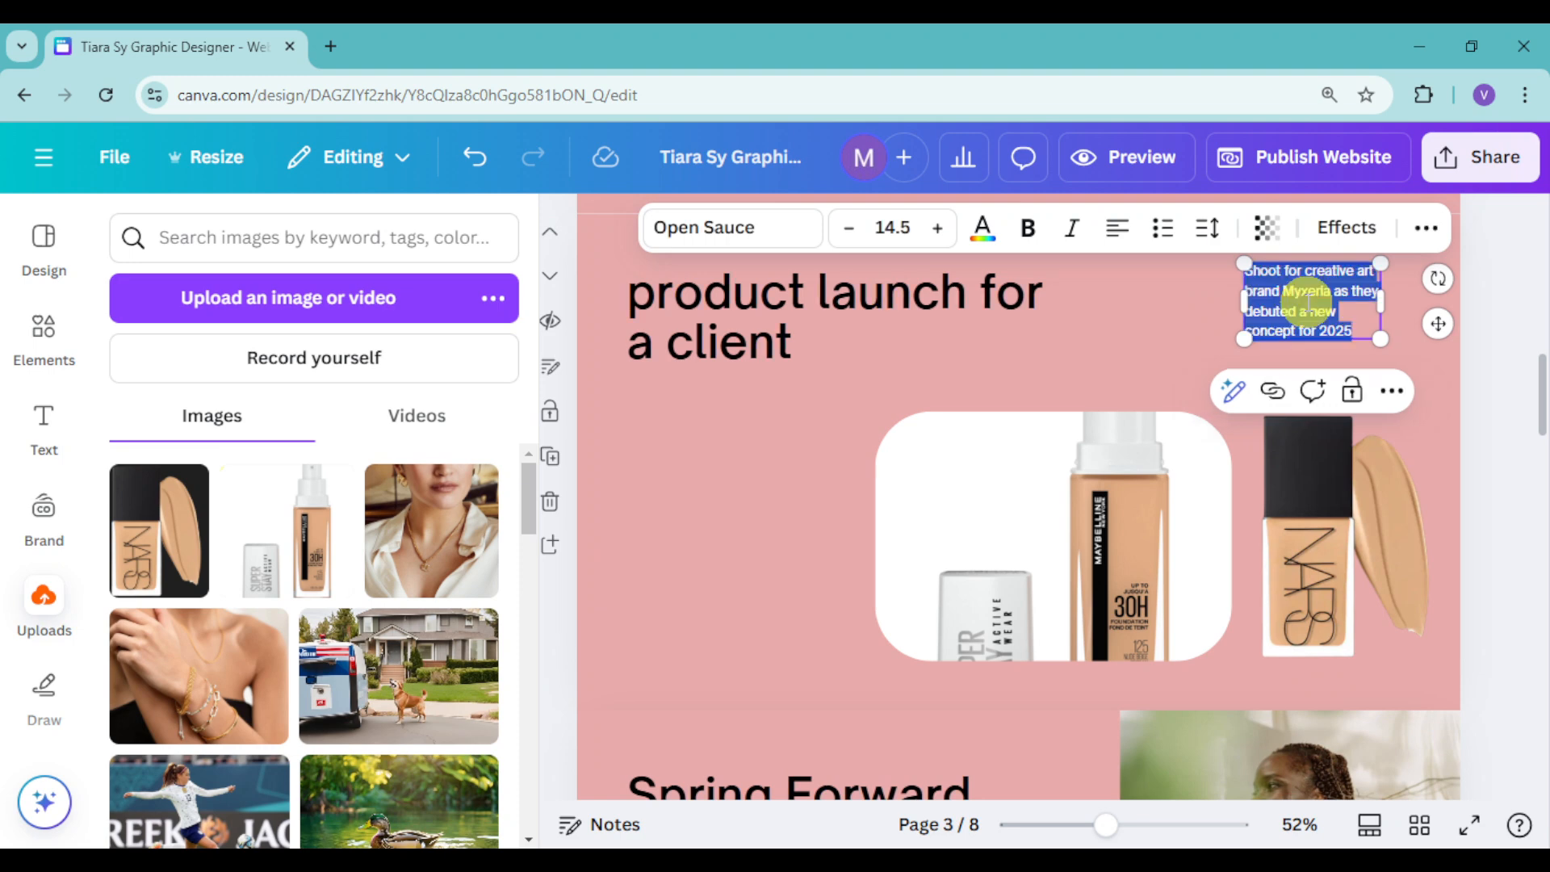
{"action": "key", "text": "ctrl+v"}
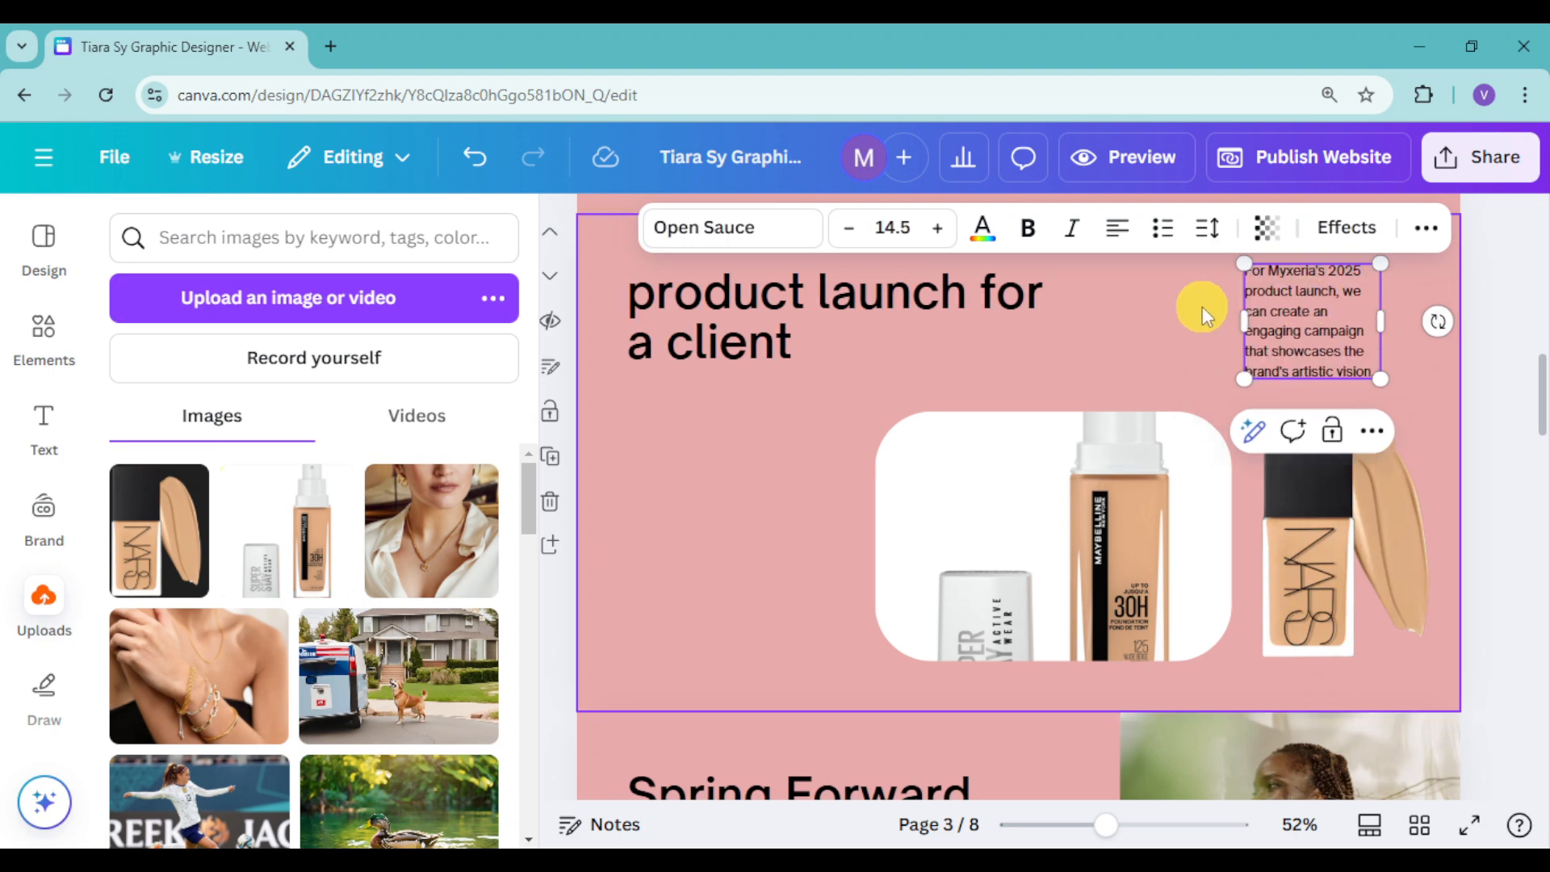
{"action": "left_click_drag", "start_coordinate": [1244, 317], "coordinate": [1200, 325]}
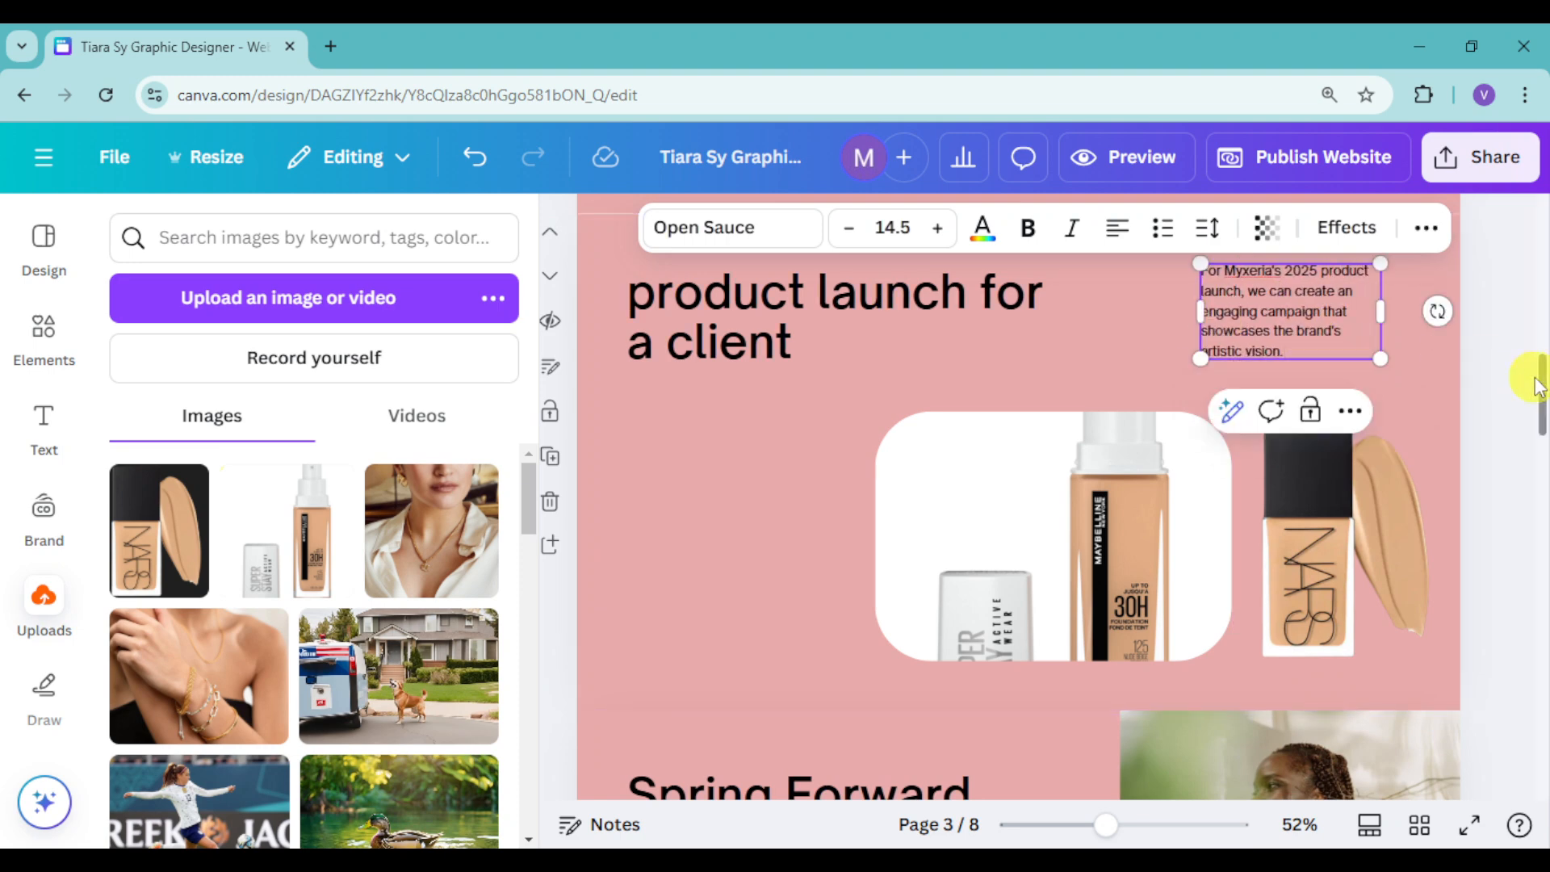
{"action": "left_click", "coordinate": [1529, 386]}
{"action": "scroll", "coordinate": [1152, 582], "scroll_direction": "down", "scroll_amount": 5}
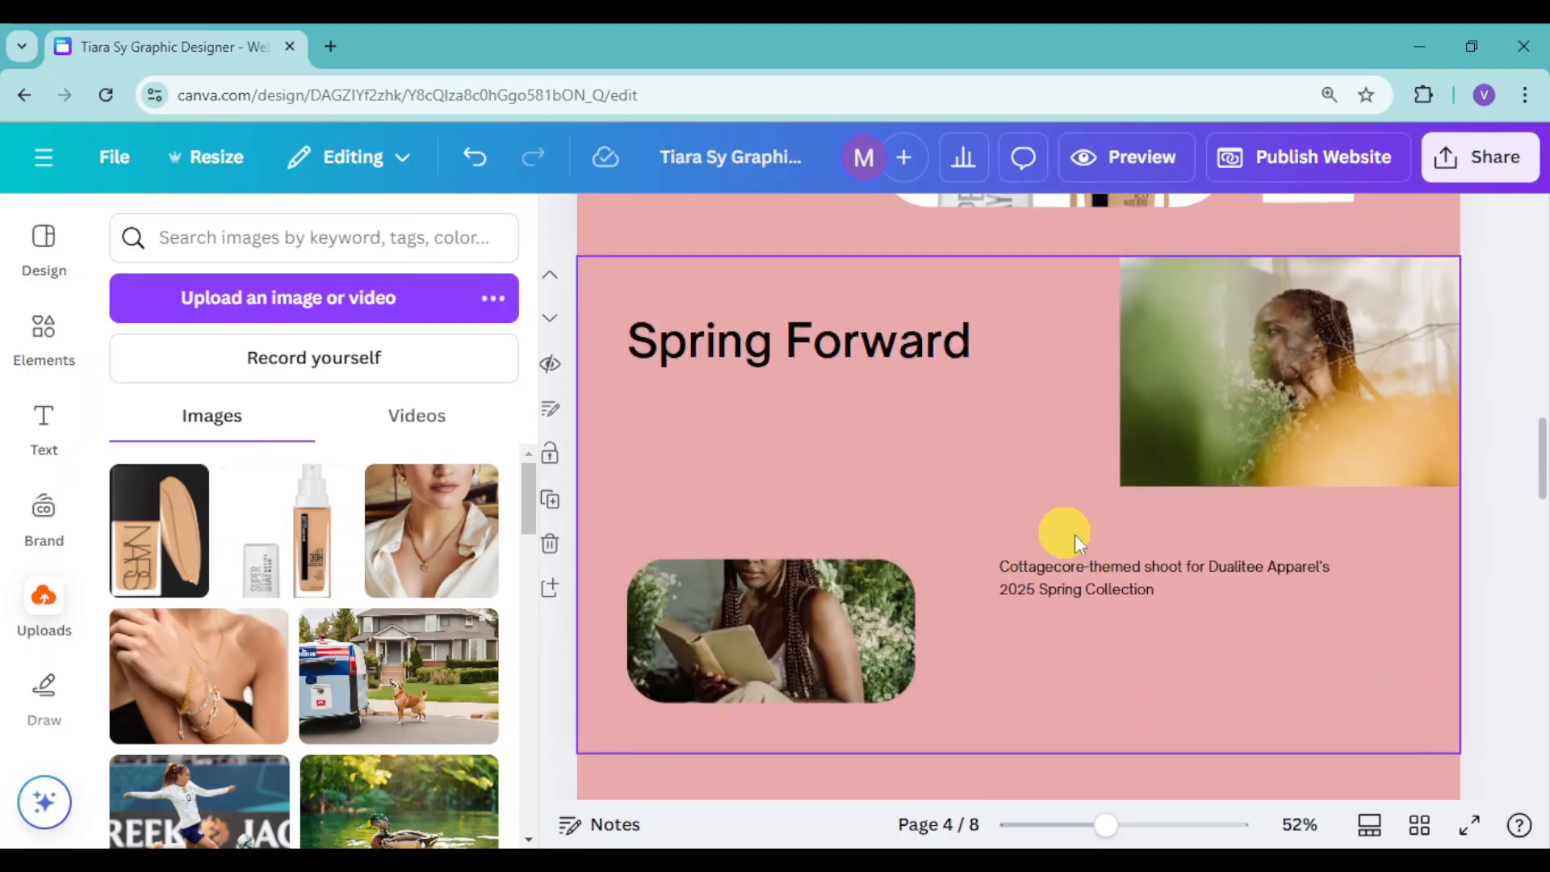
{"action": "scroll", "coordinate": [1183, 543], "scroll_direction": "down", "scroll_amount": 7}
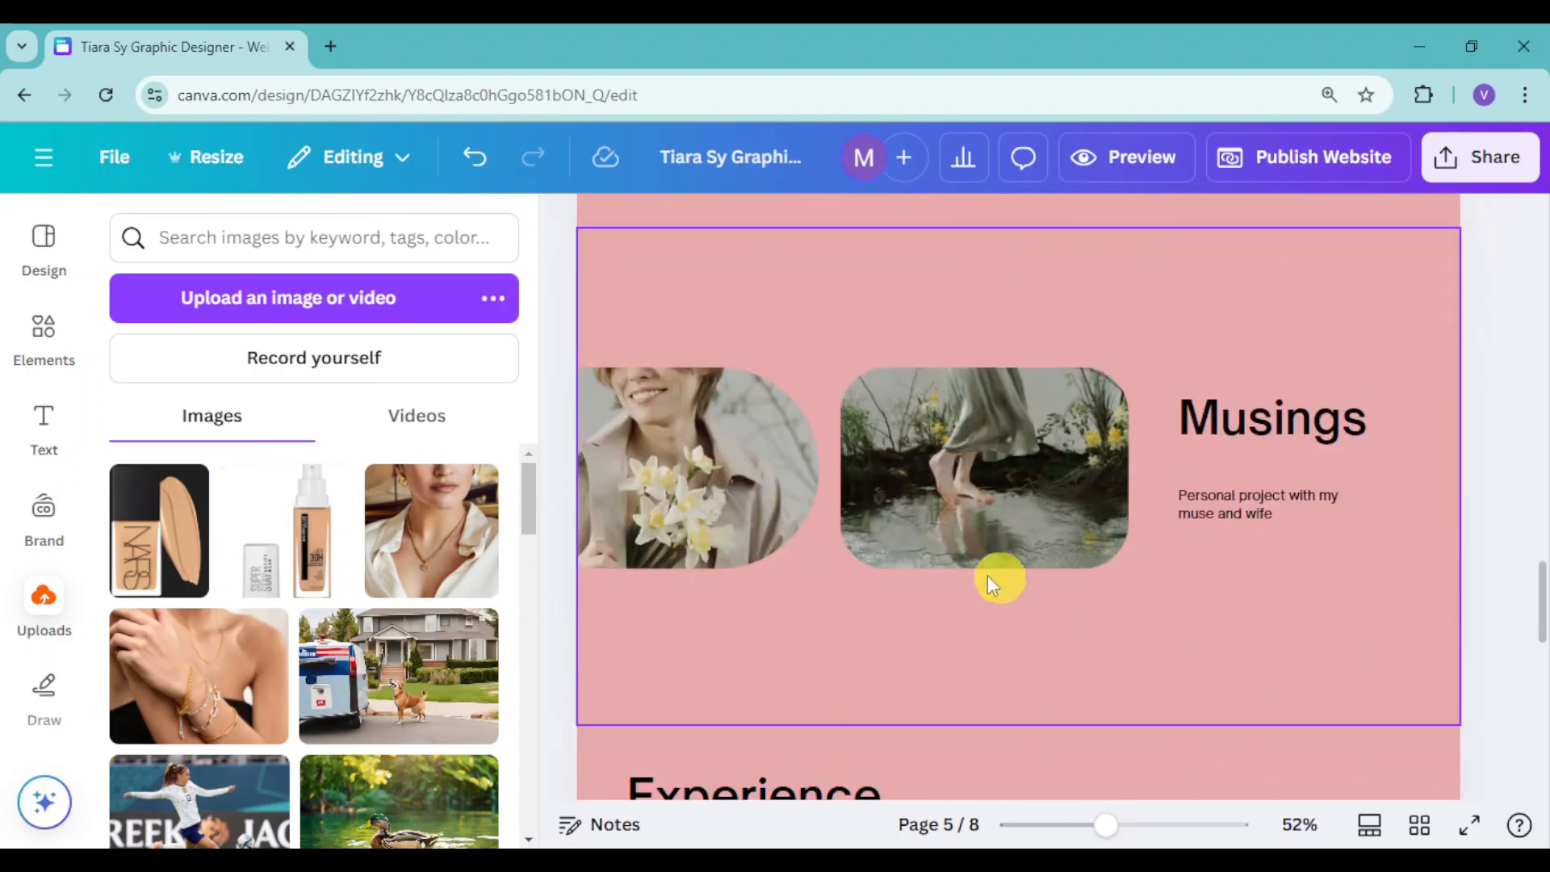
{"action": "scroll", "coordinate": [1047, 594], "scroll_direction": "down", "scroll_amount": 10}
{"action": "scroll", "coordinate": [1167, 540], "scroll_direction": "up", "scroll_amount": 5}
{"action": "scroll", "coordinate": [1002, 553], "scroll_direction": "down", "scroll_amount": 5}
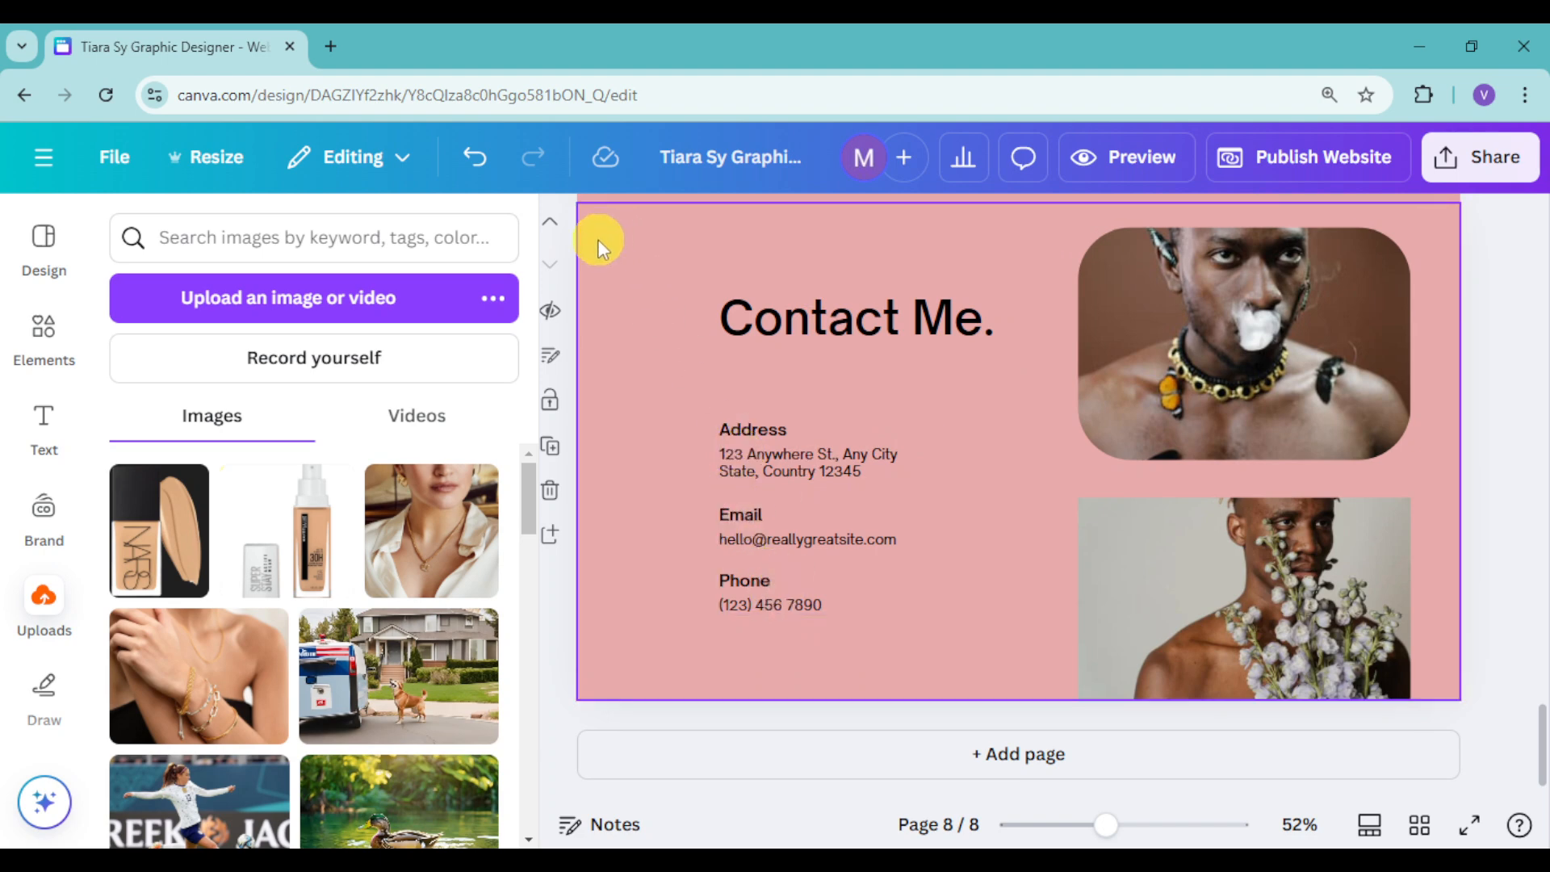
Step: Publish the portfolio design live at its bookkeeping-portfolio my.canva.site address
{"action": "left_click", "coordinate": [572, 234]}
{"action": "left_click", "coordinate": [1315, 161]}
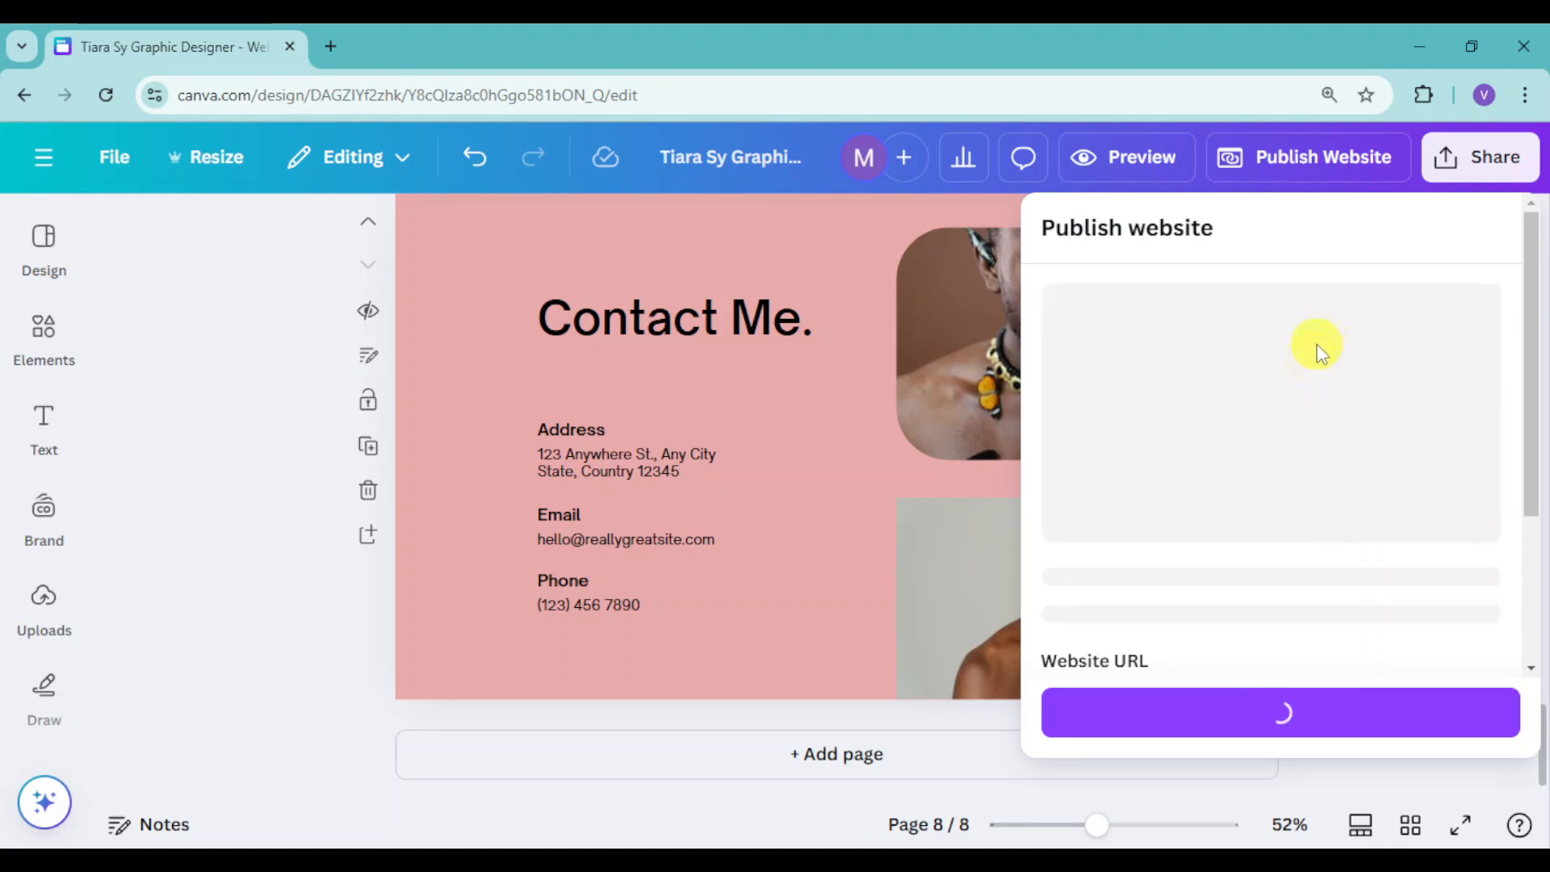
{"action": "left_click", "coordinate": [1299, 717]}
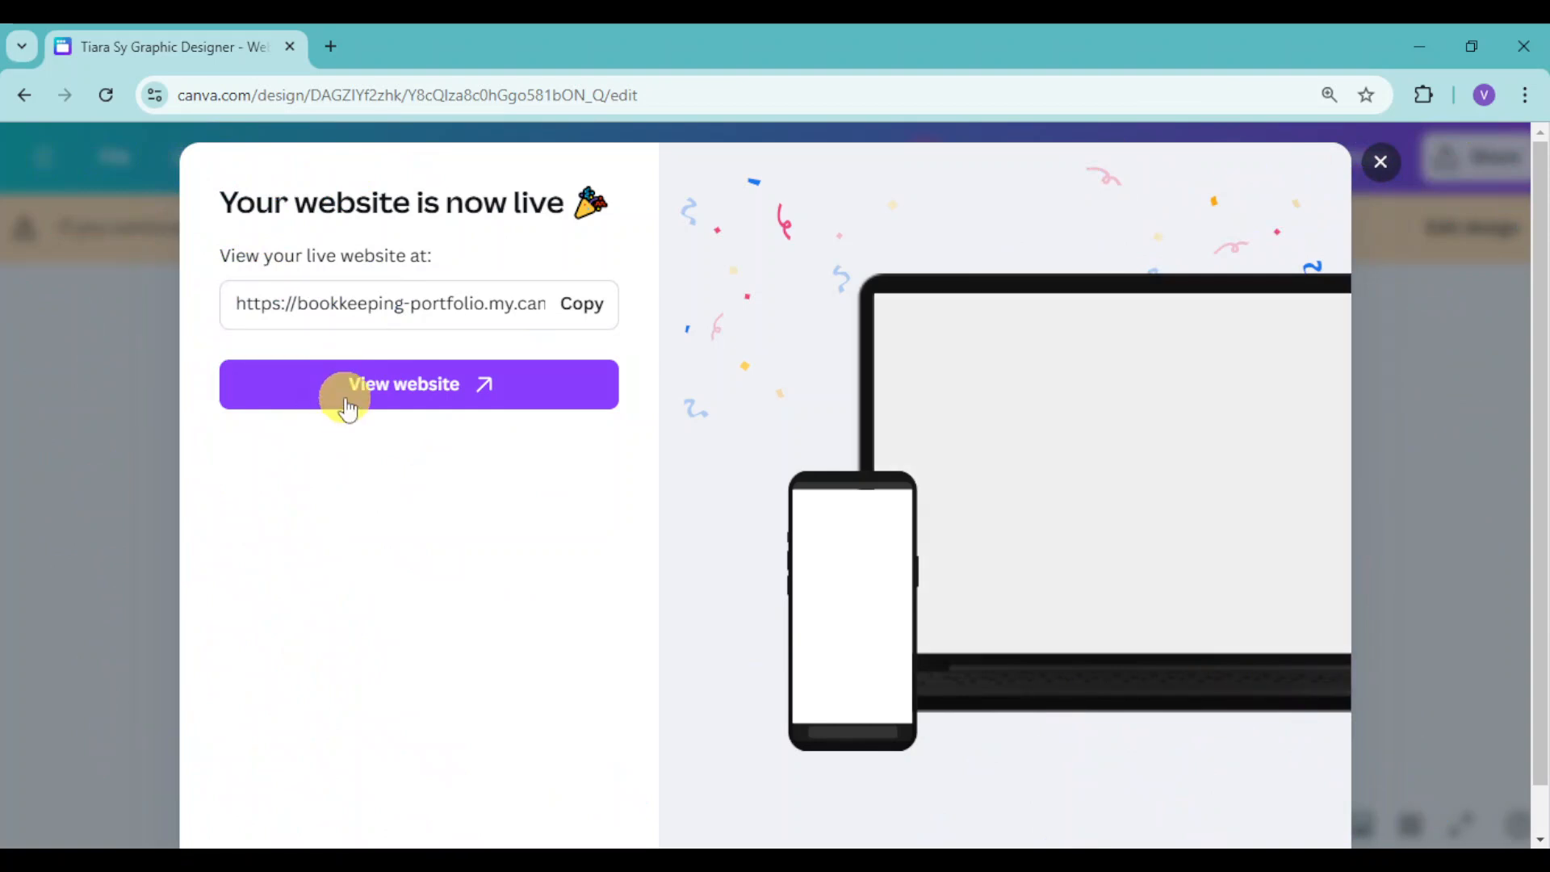
Step: View the live bookkeeping-portfolio my.canva.site page from the 'Your website is now live' dialog
{"action": "left_click", "coordinate": [346, 398]}
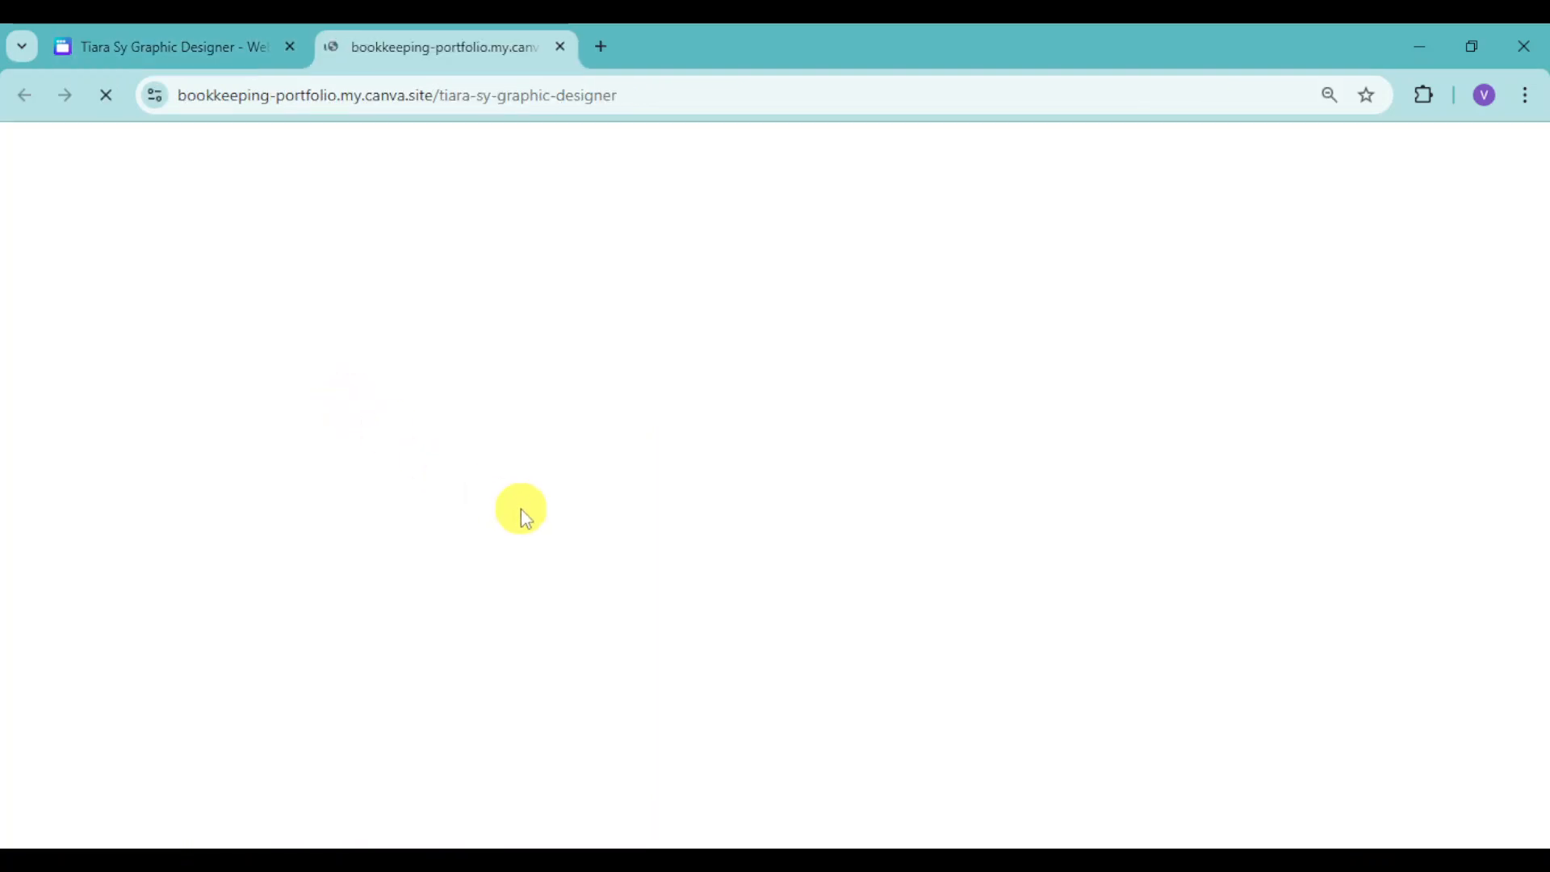